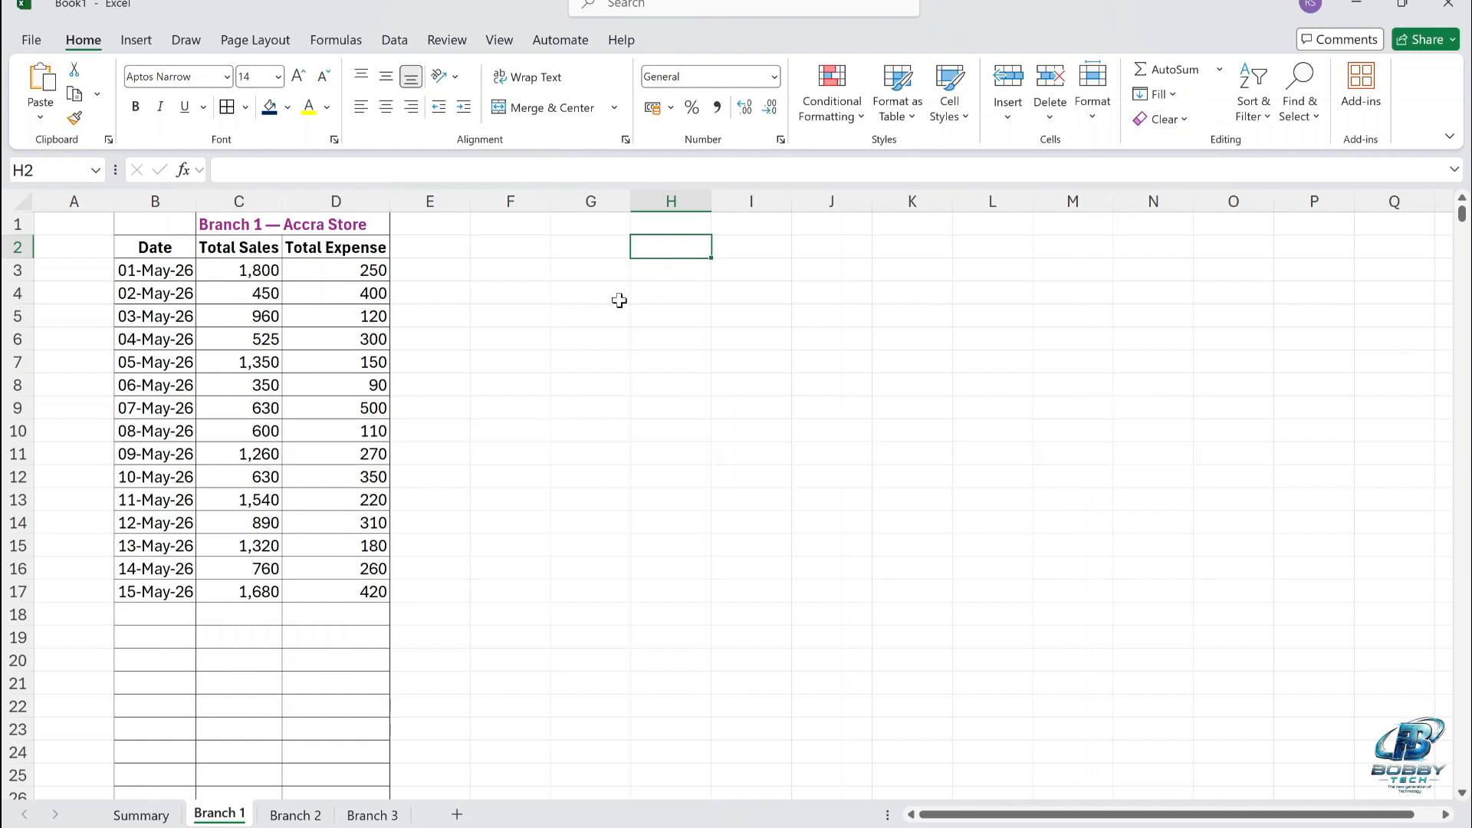
Enter the formula =C:C in cell H1 of the Branch 1 sheet to reference the whole Total Sales column.
left_click(671, 224)
type("=")
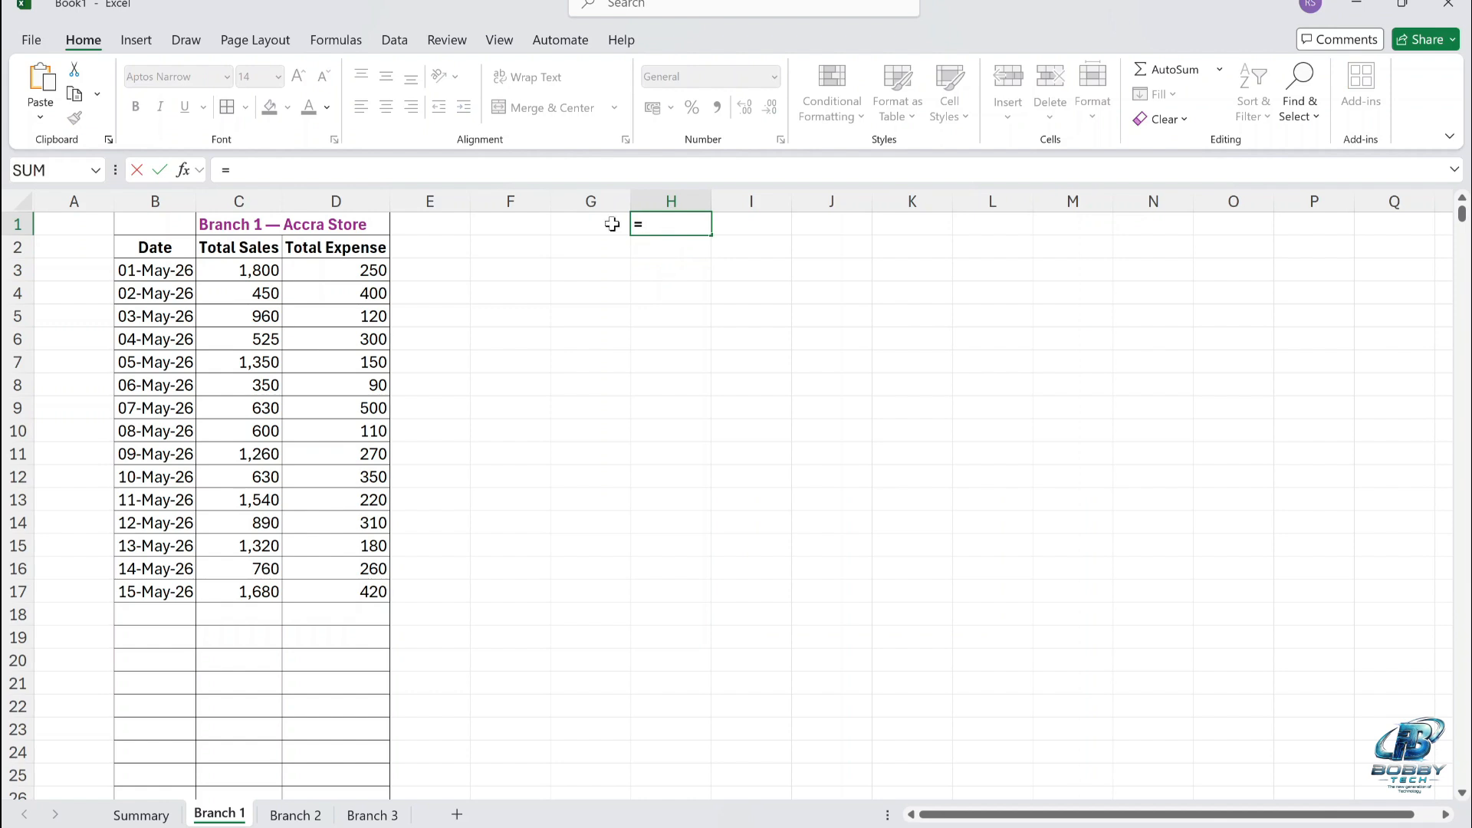
left_click(255, 198)
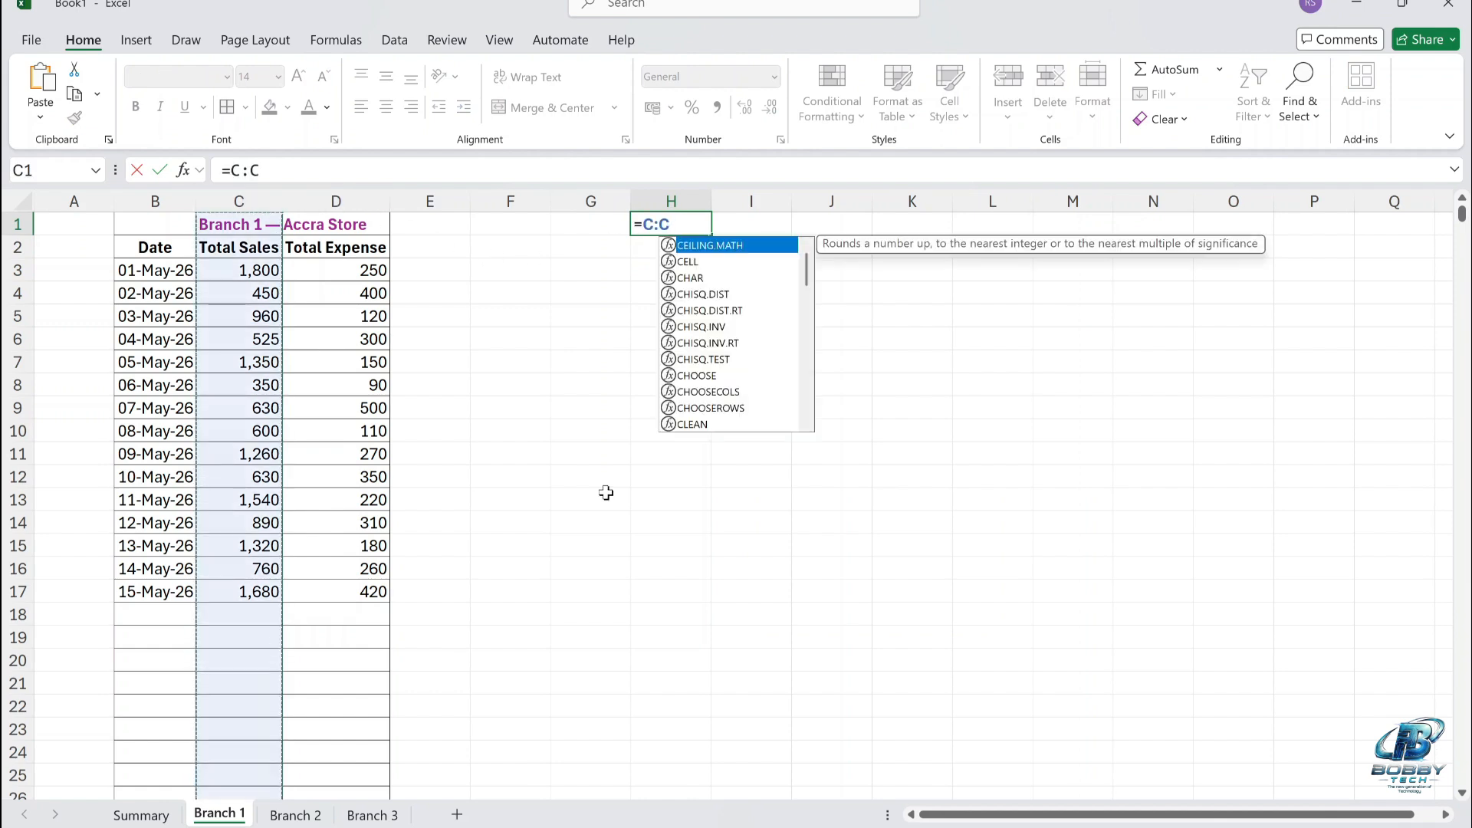
key("Return")
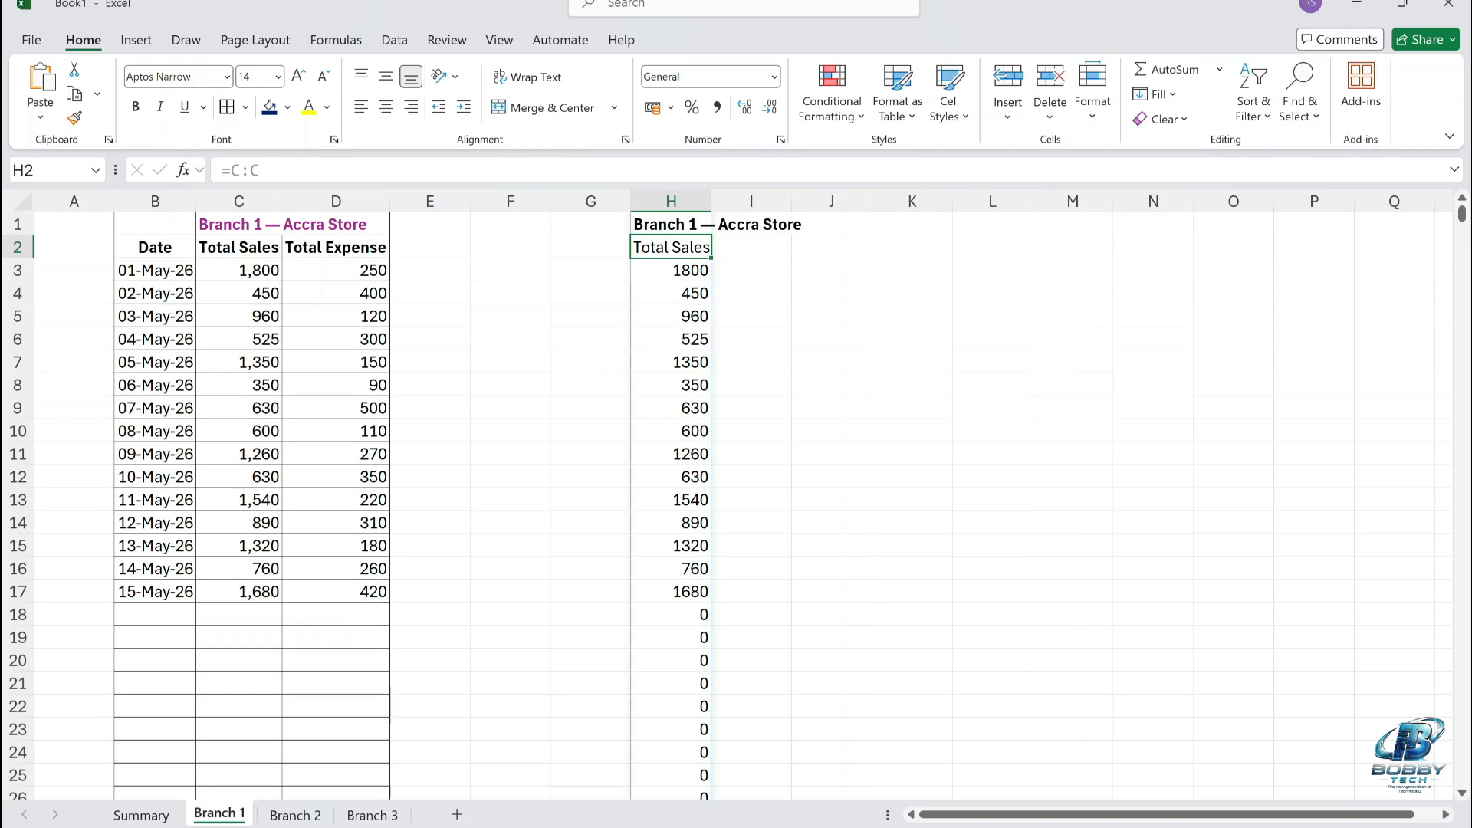
Change the formula in H1 to =C:.C so the column reference trims trailing blank cells.
key("BackSpace")
key("Up")
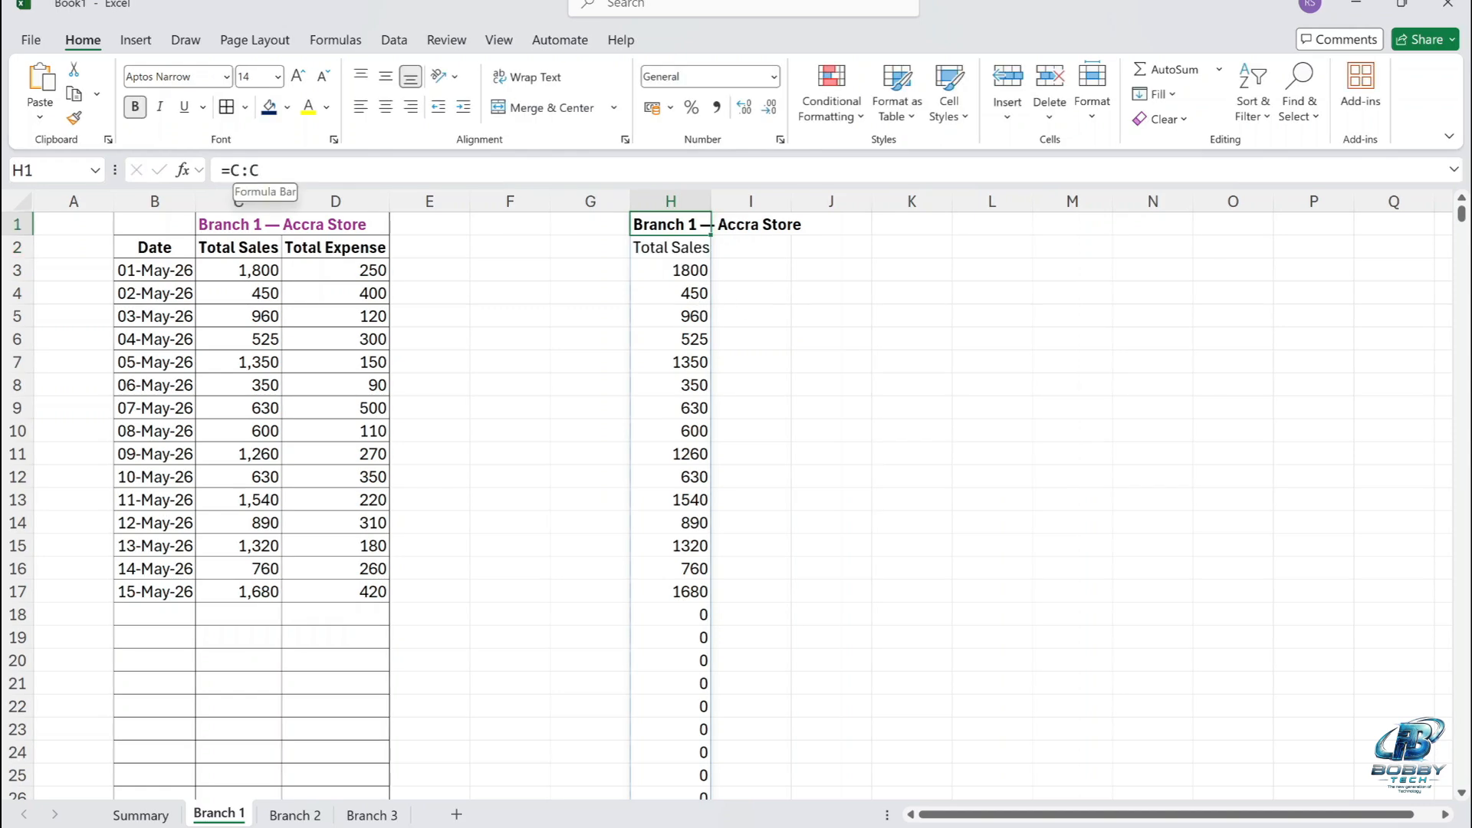
left_click(245, 170)
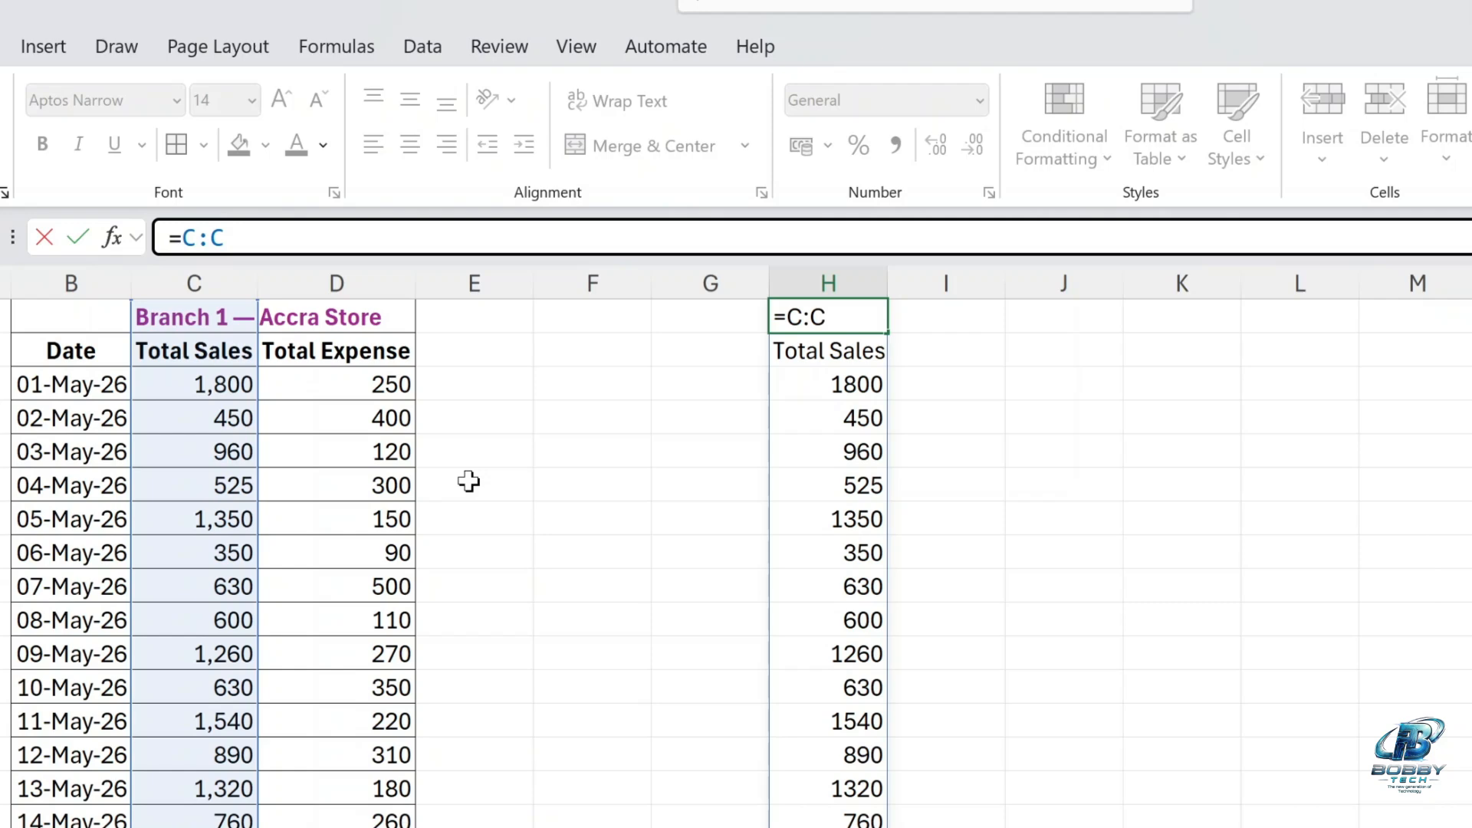
type(".")
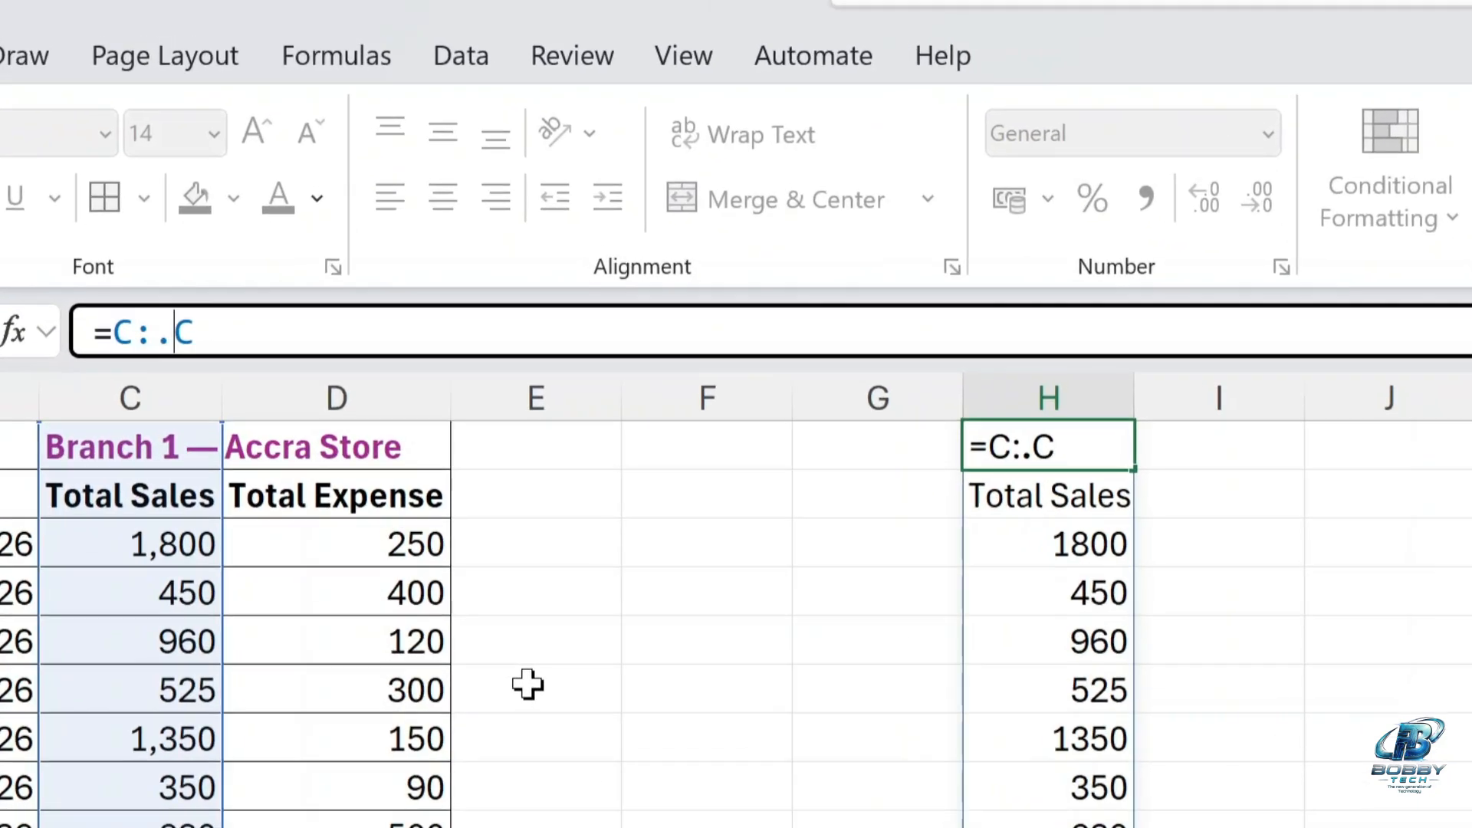
key("Return")
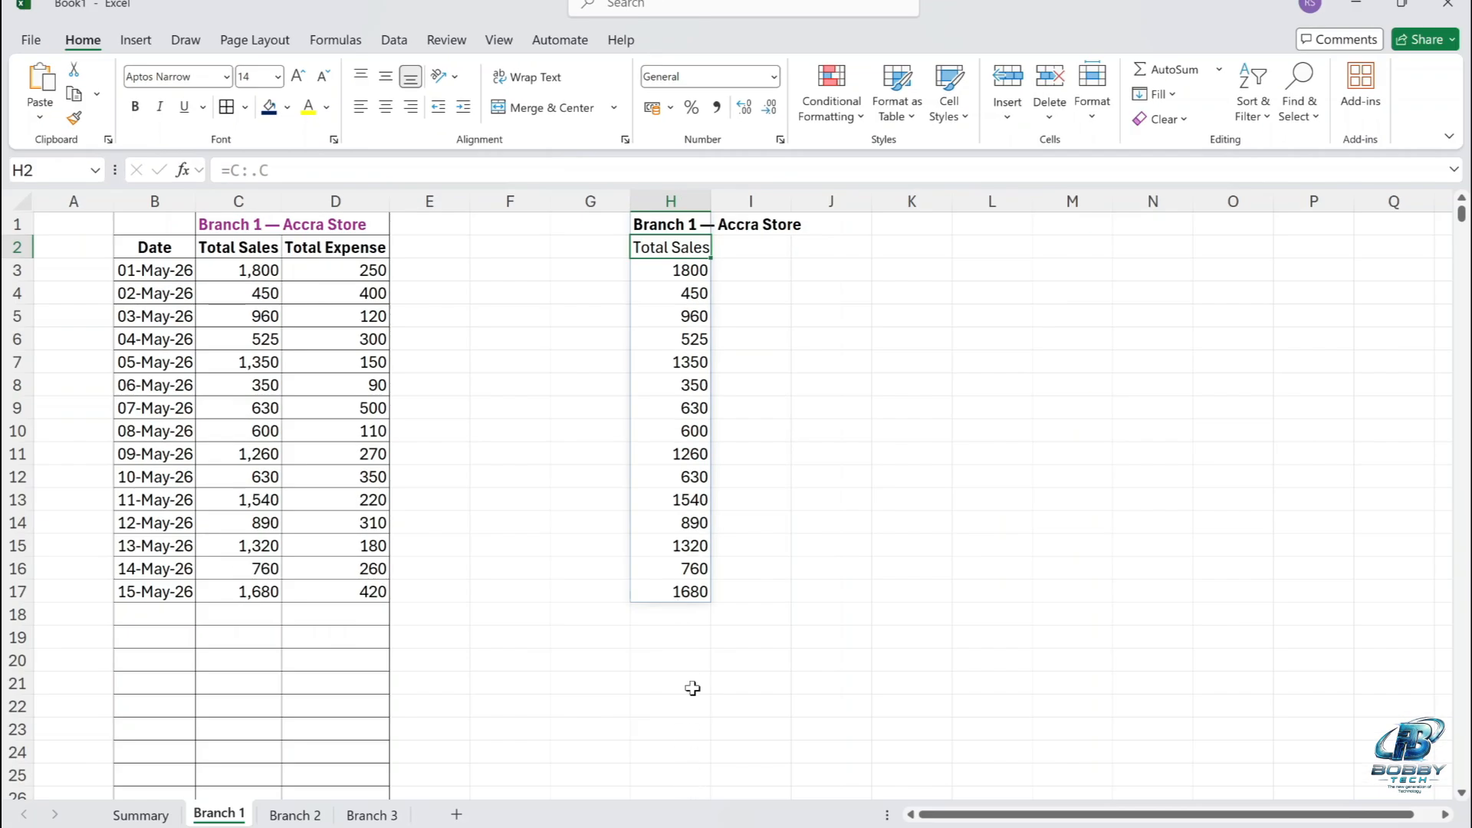
Add the sales values 456, 678, 456 and 67 below the last Total Sales entry, in cells C18 to C21.
left_click(244, 609)
type("456")
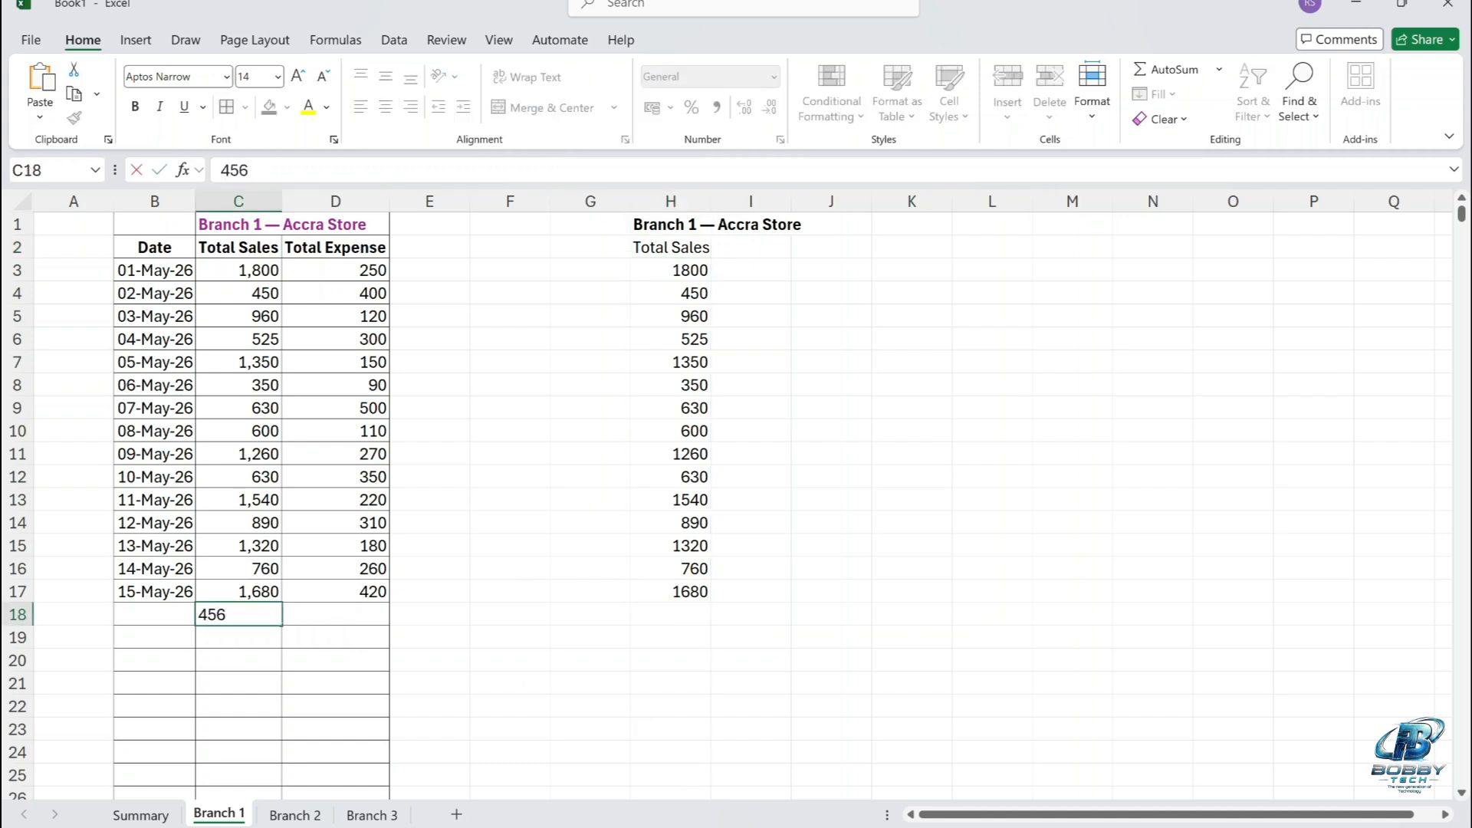
key("Return")
type("678")
key("Return")
type("456")
key("Return")
type("67")
key("Return")
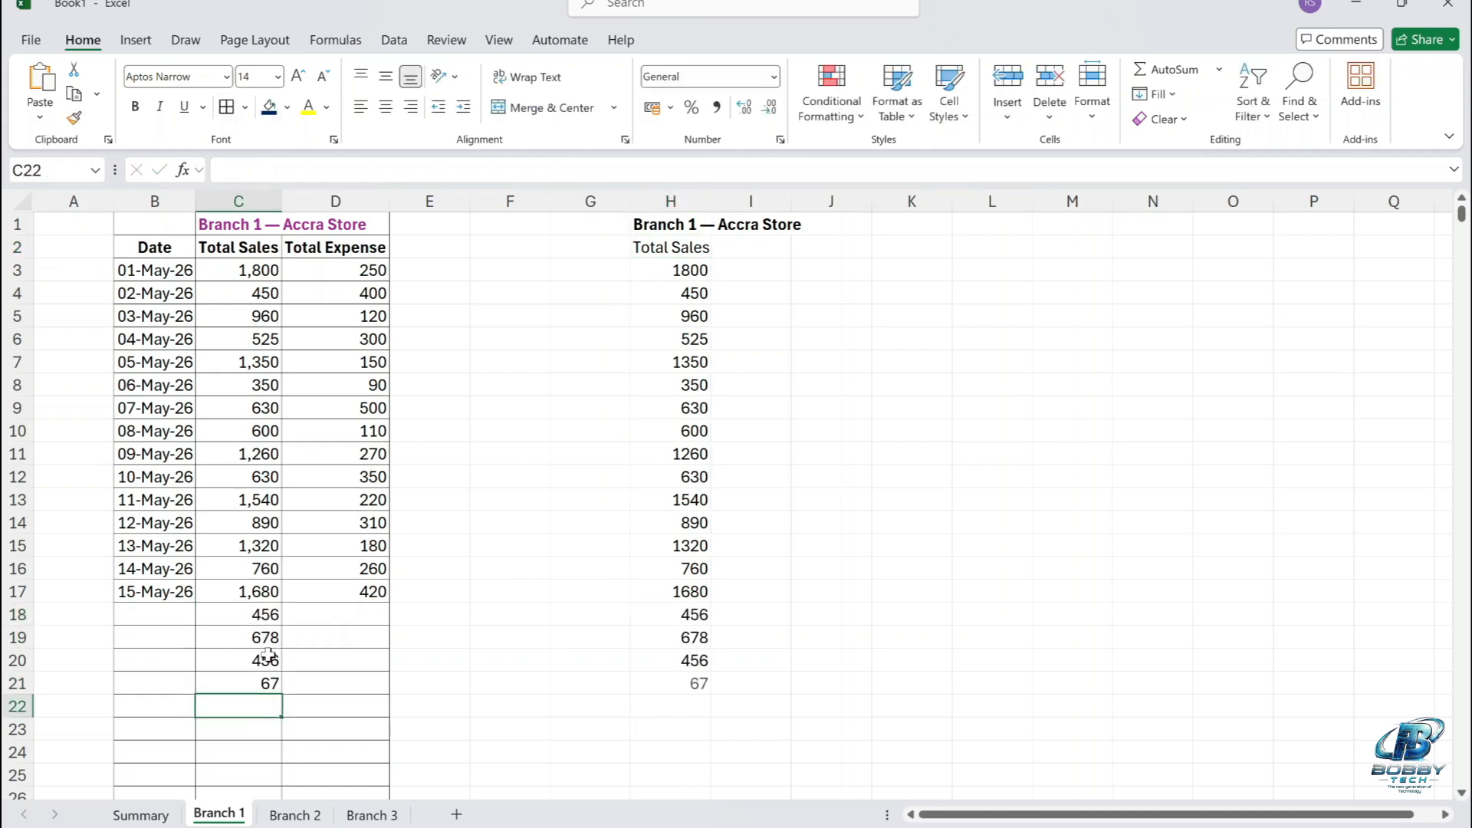
Remove the dot from the formula in H1 so it reads =C:C.
left_click(257, 748)
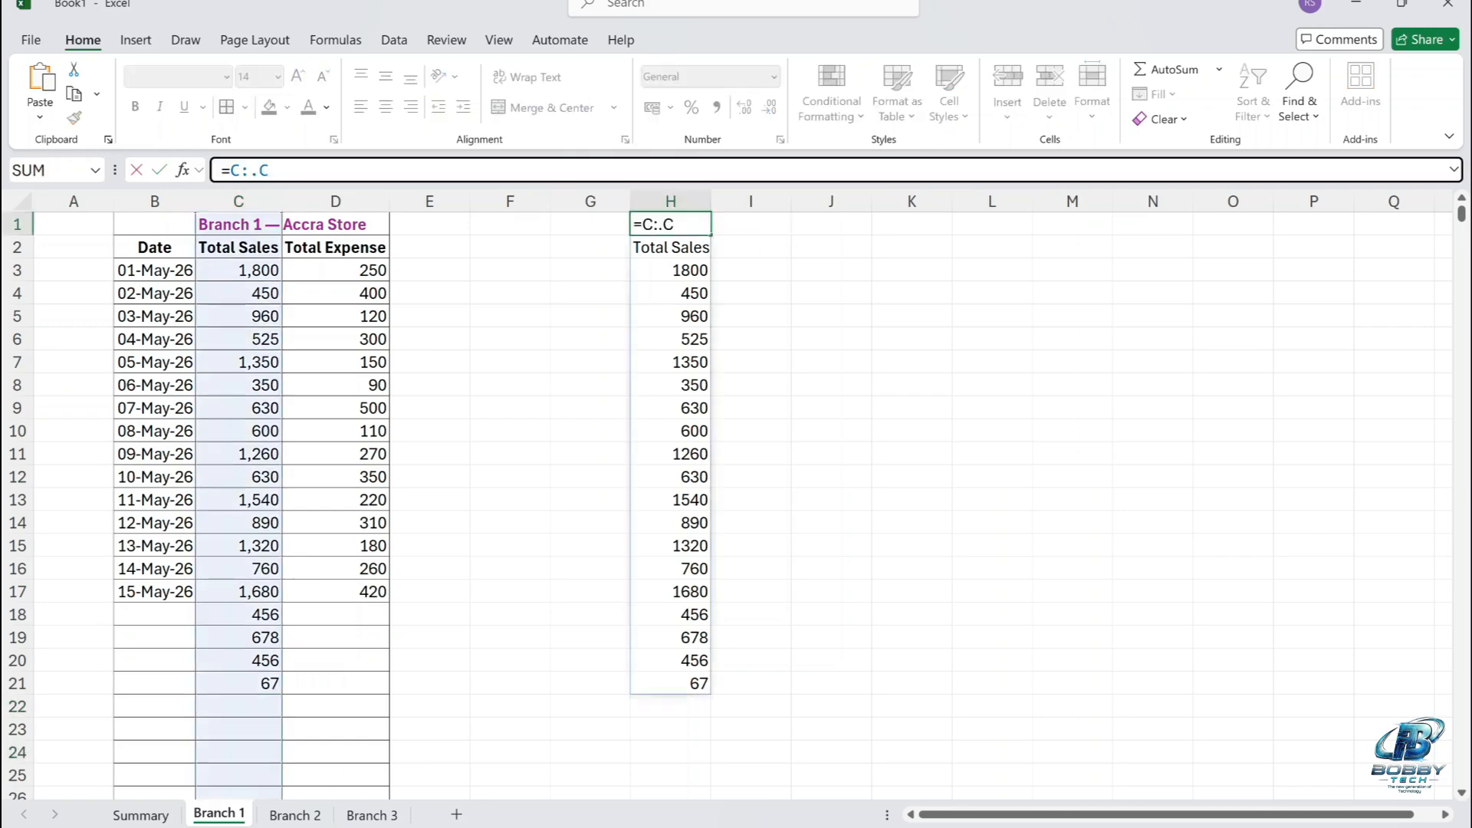
key("BackSpace")
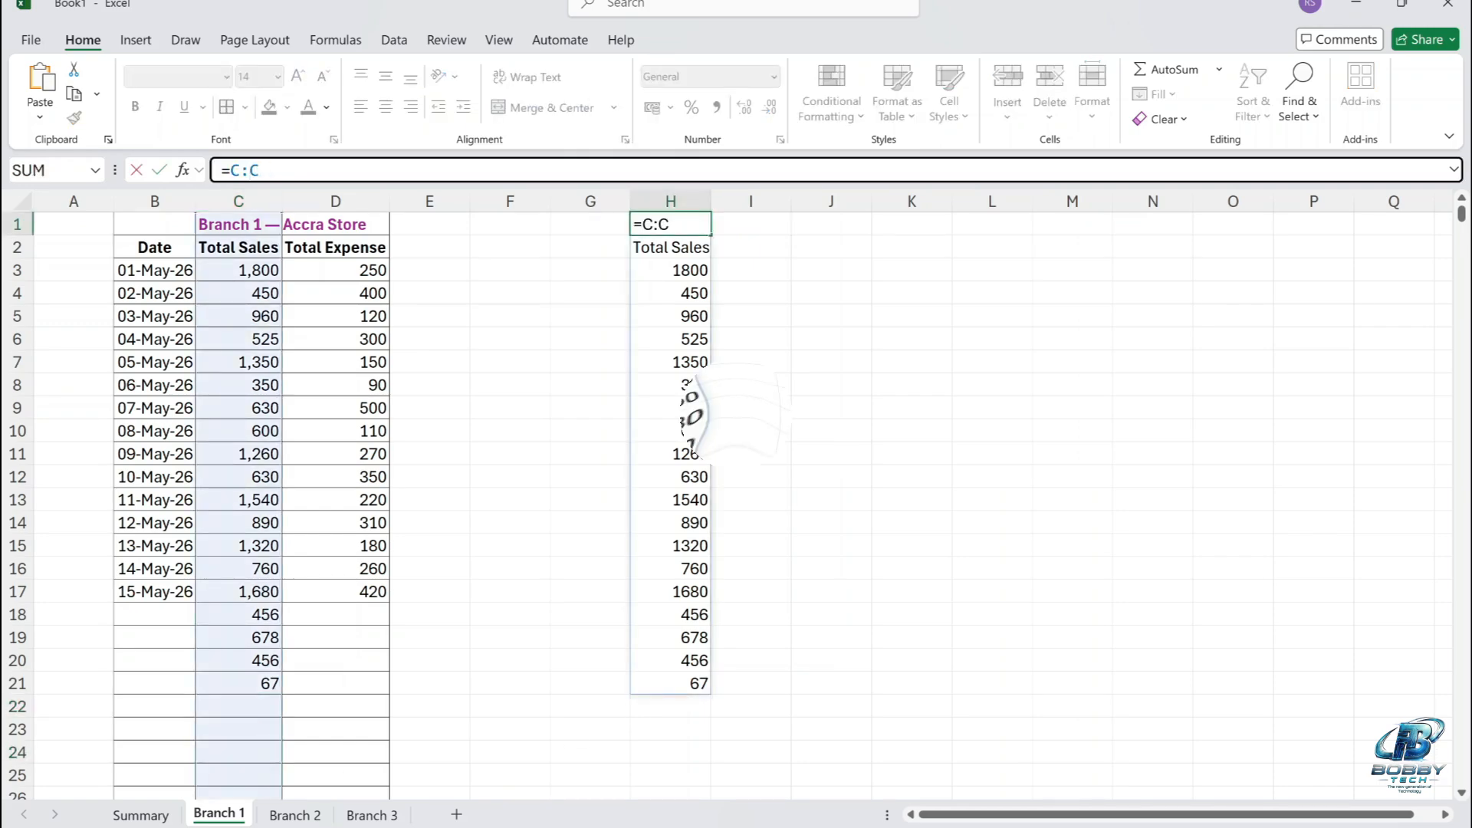
key("Return")
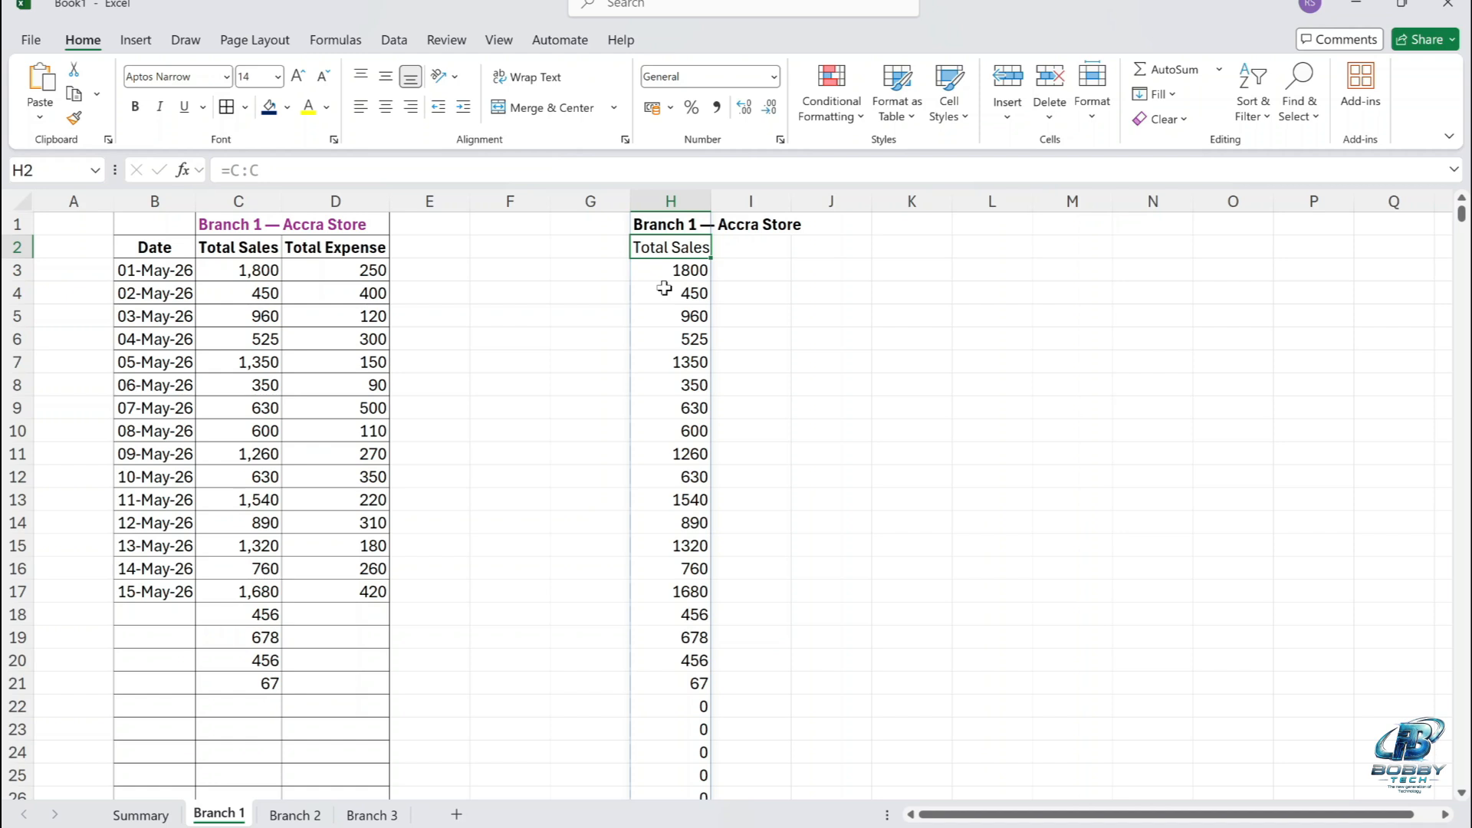
Wrap the column reference in H1 in the TRIM function so the formula reads =(TRIM(C:C)).
left_click(685, 224)
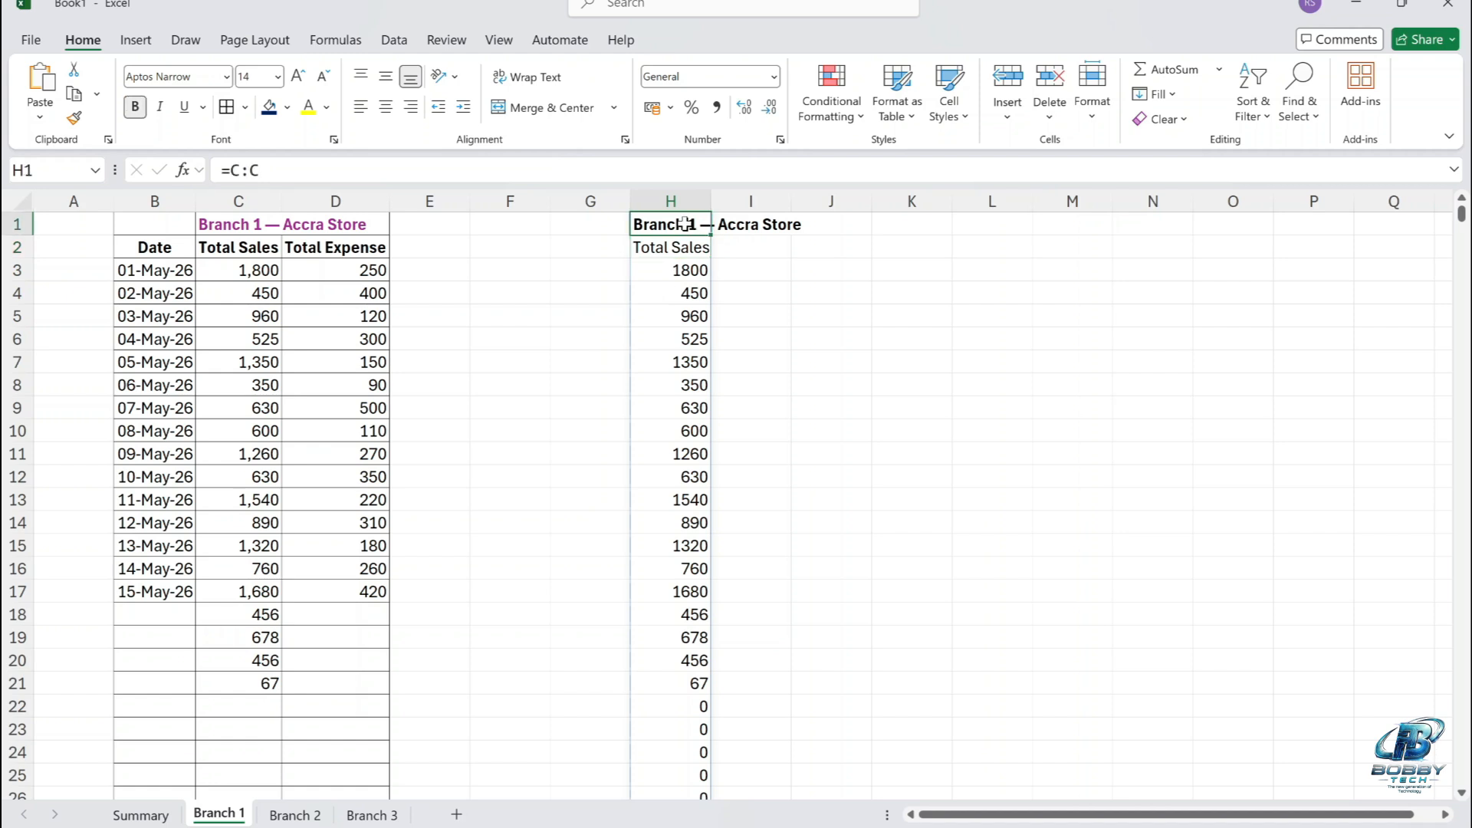
left_click(231, 170)
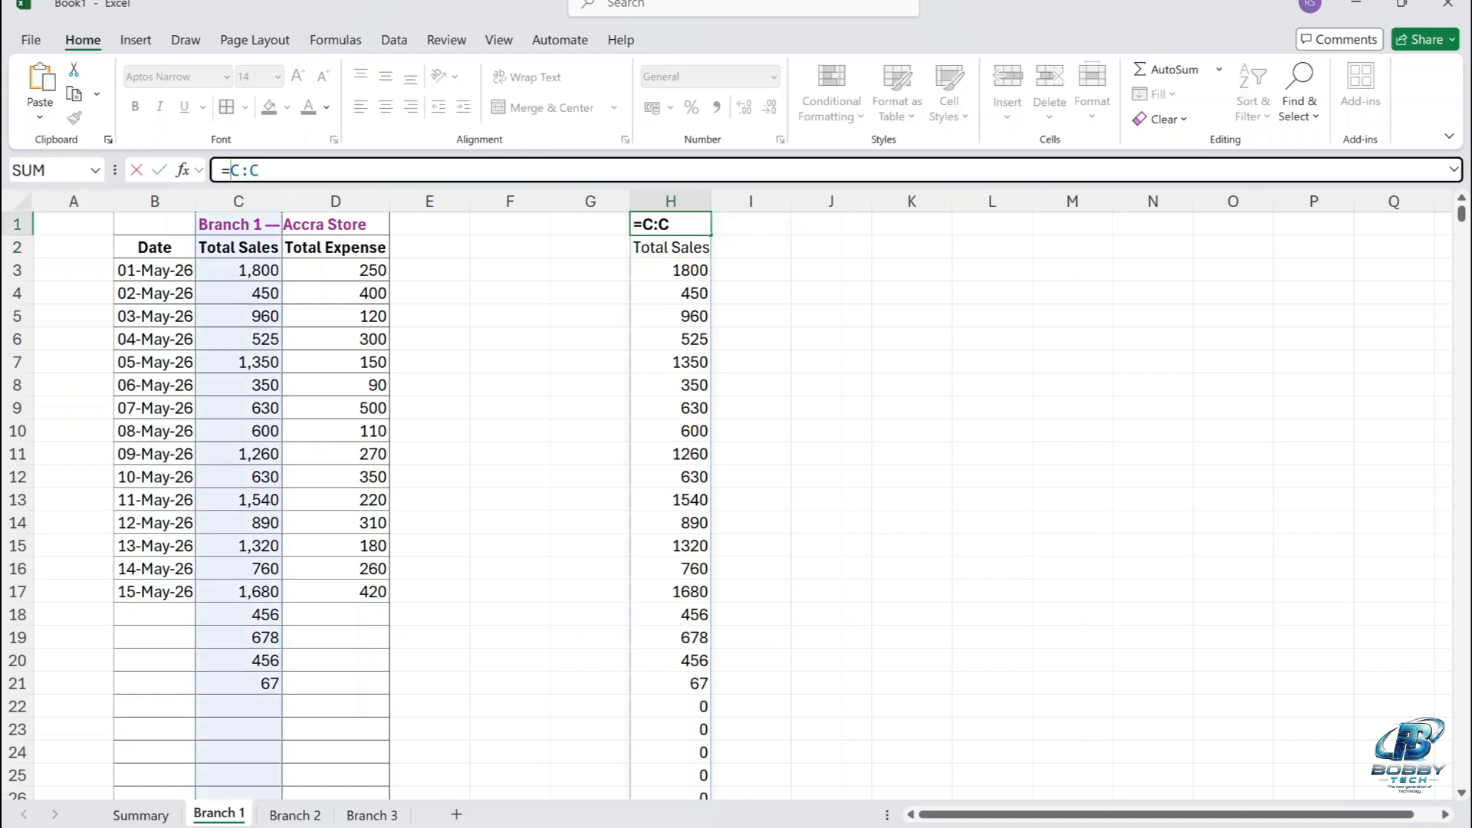
type("(trim")
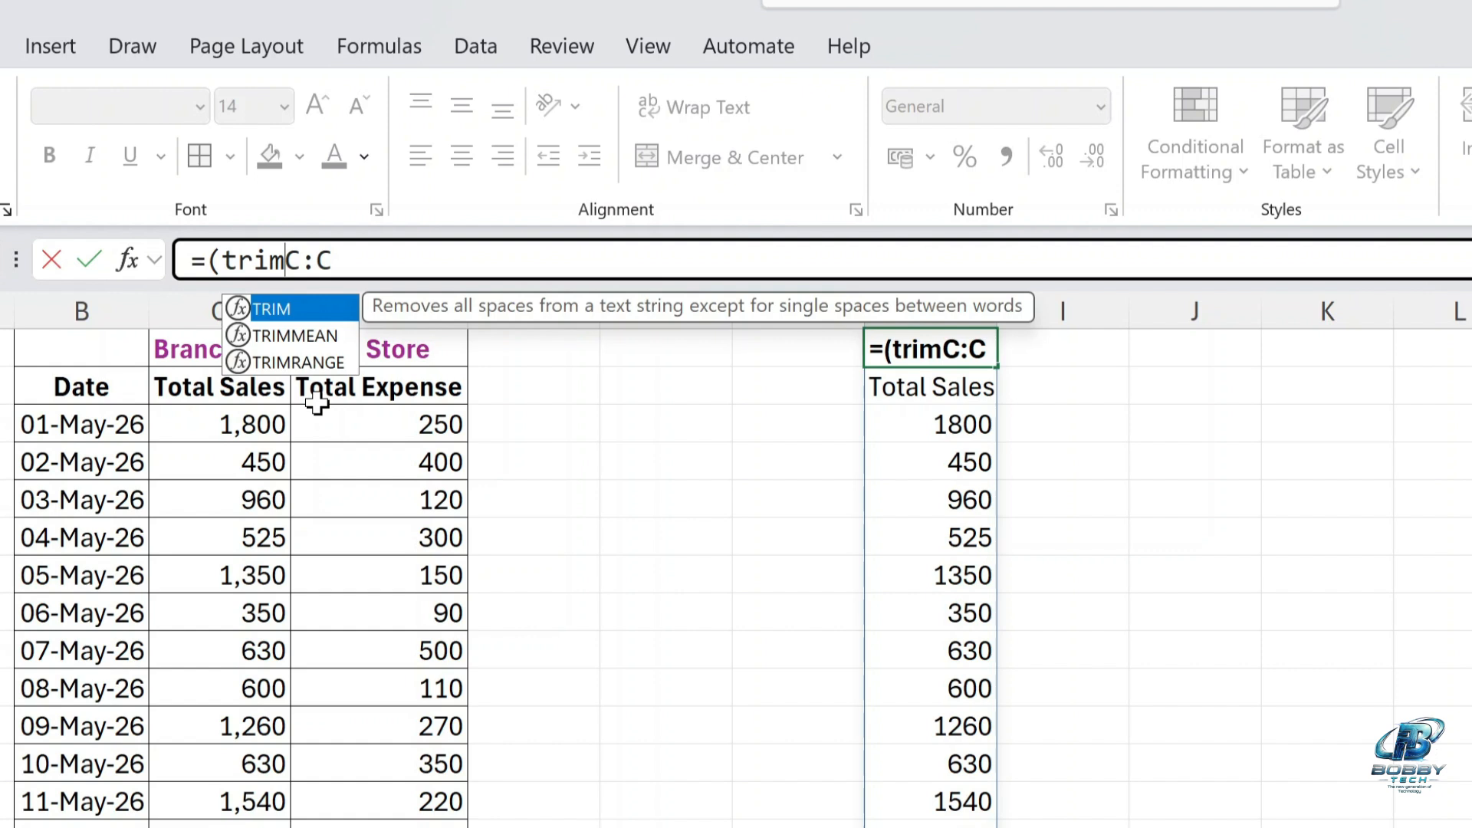
type("(C:C")
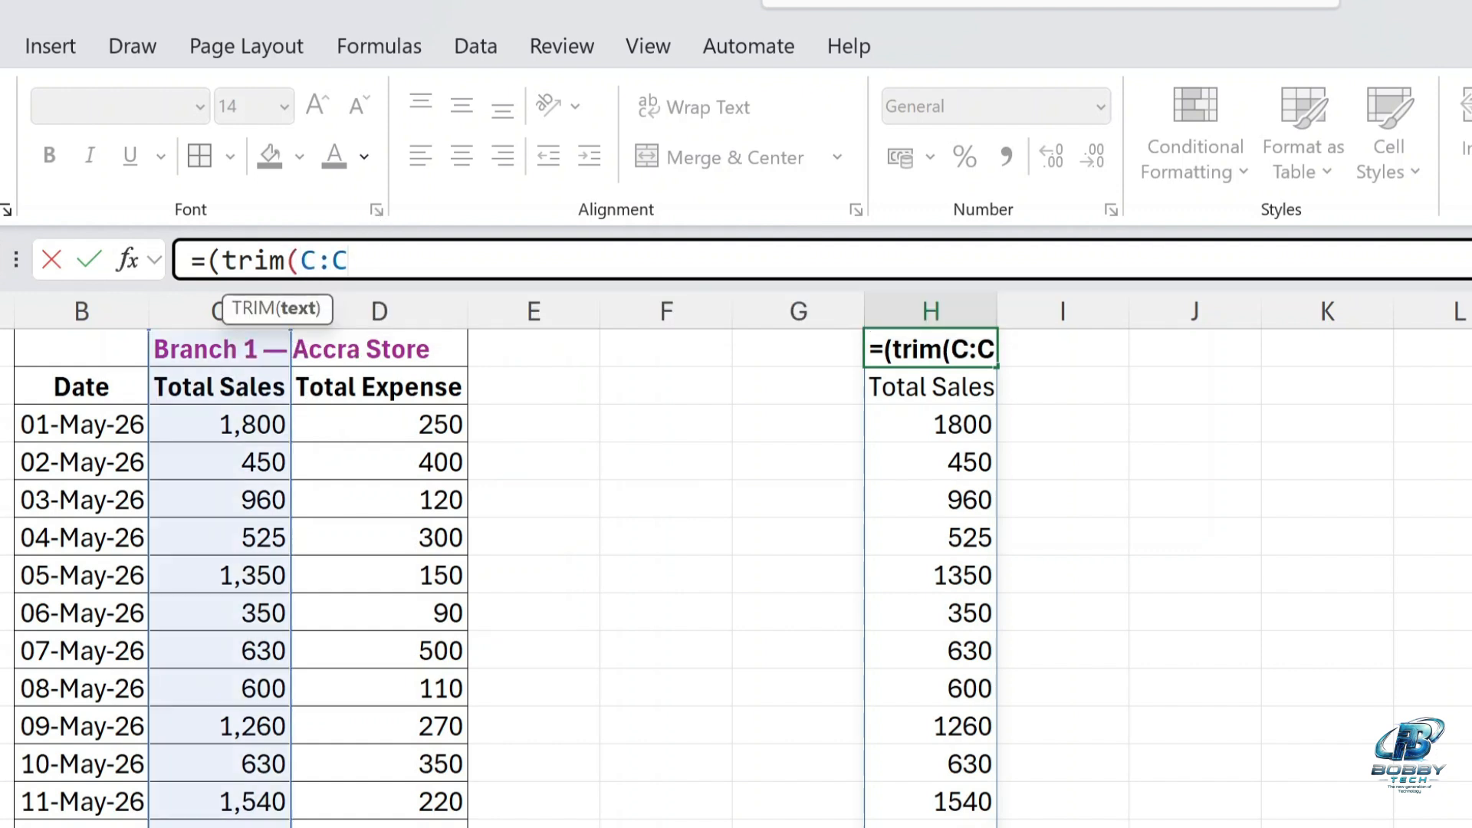
type("))")
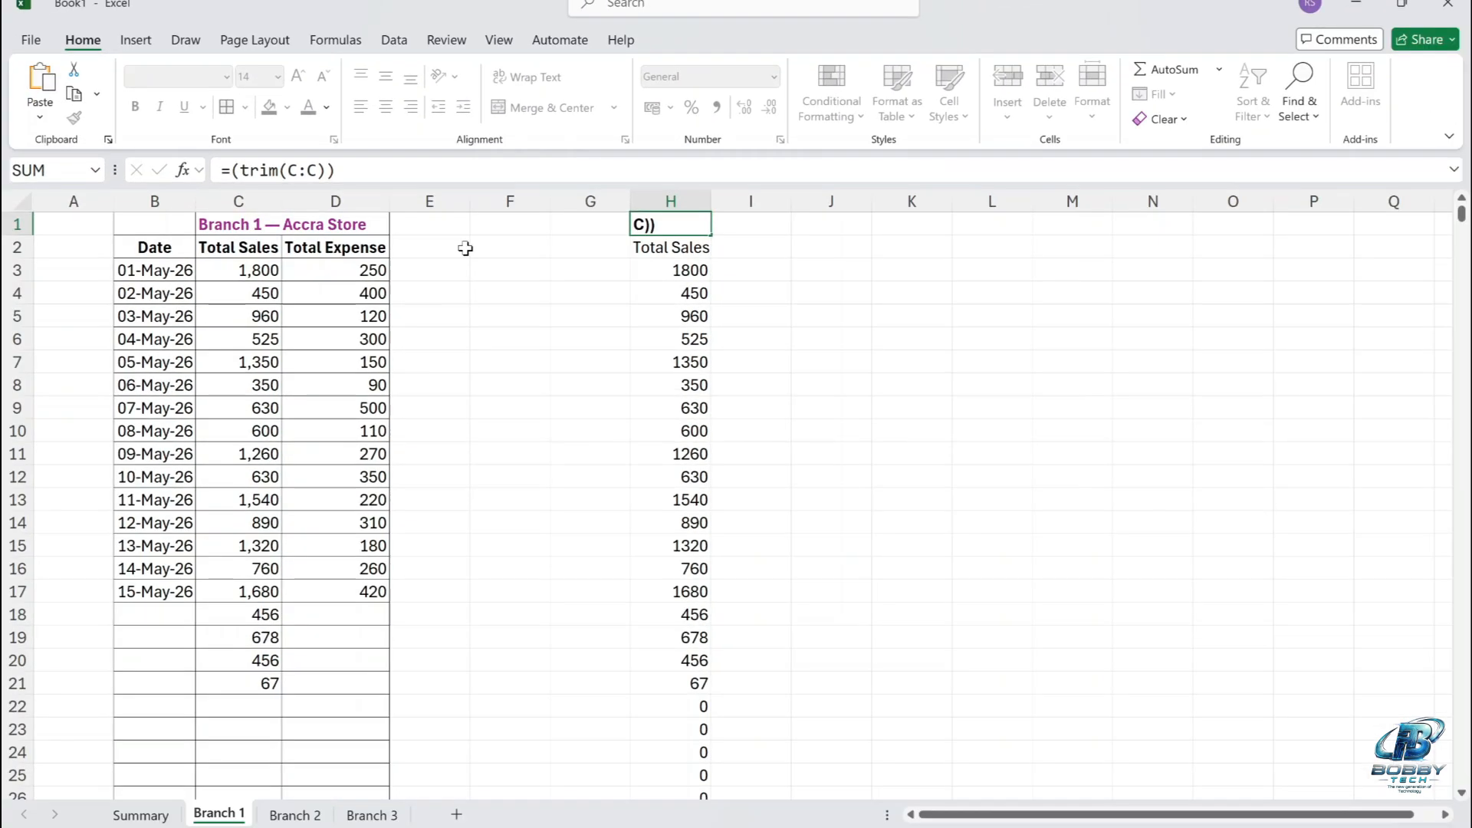
key("Return")
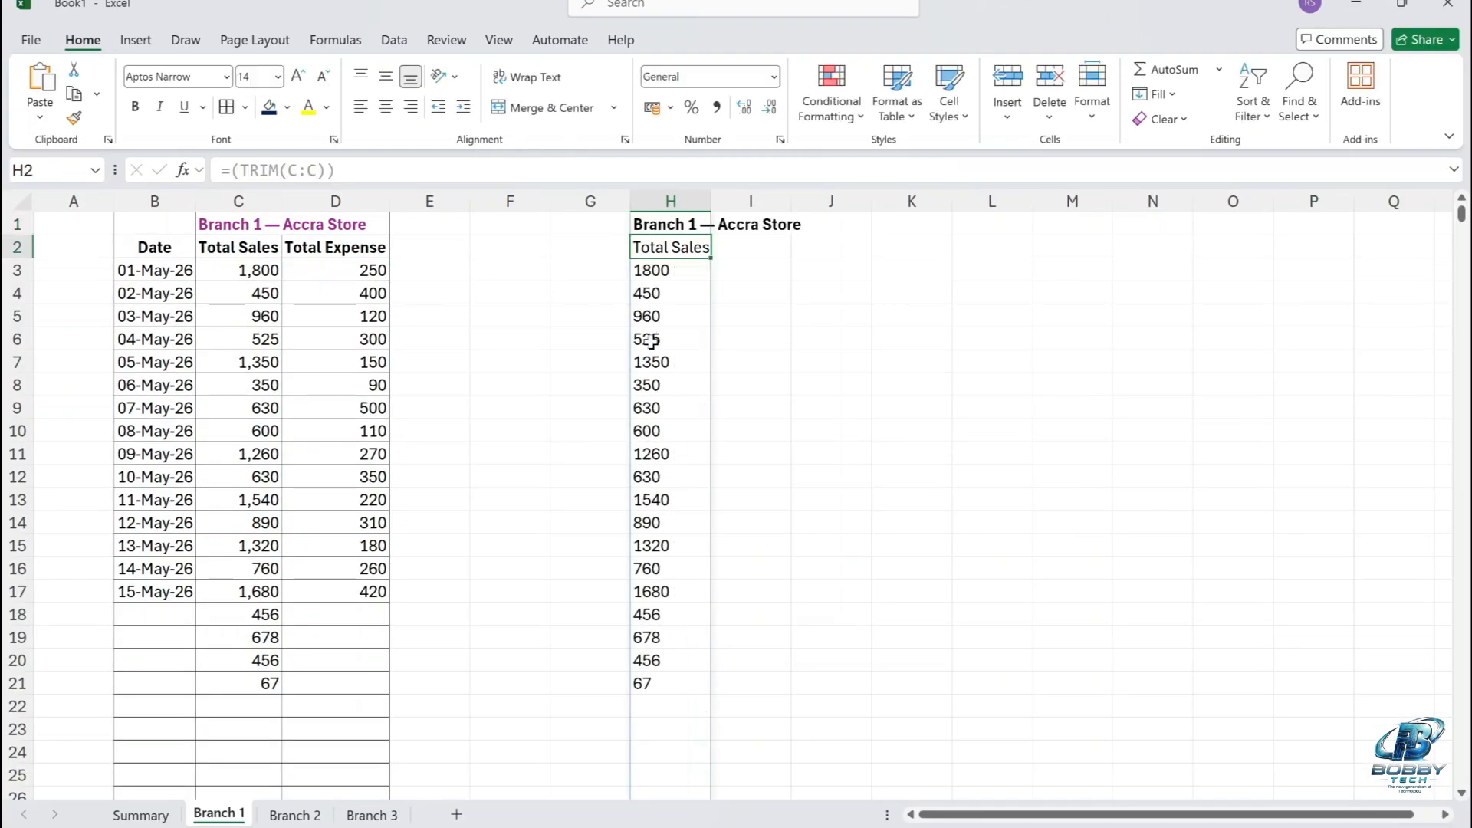
Delete the sales values in cells C21, C20 and C19 of the Branch 1 sheet.
left_click(669, 709)
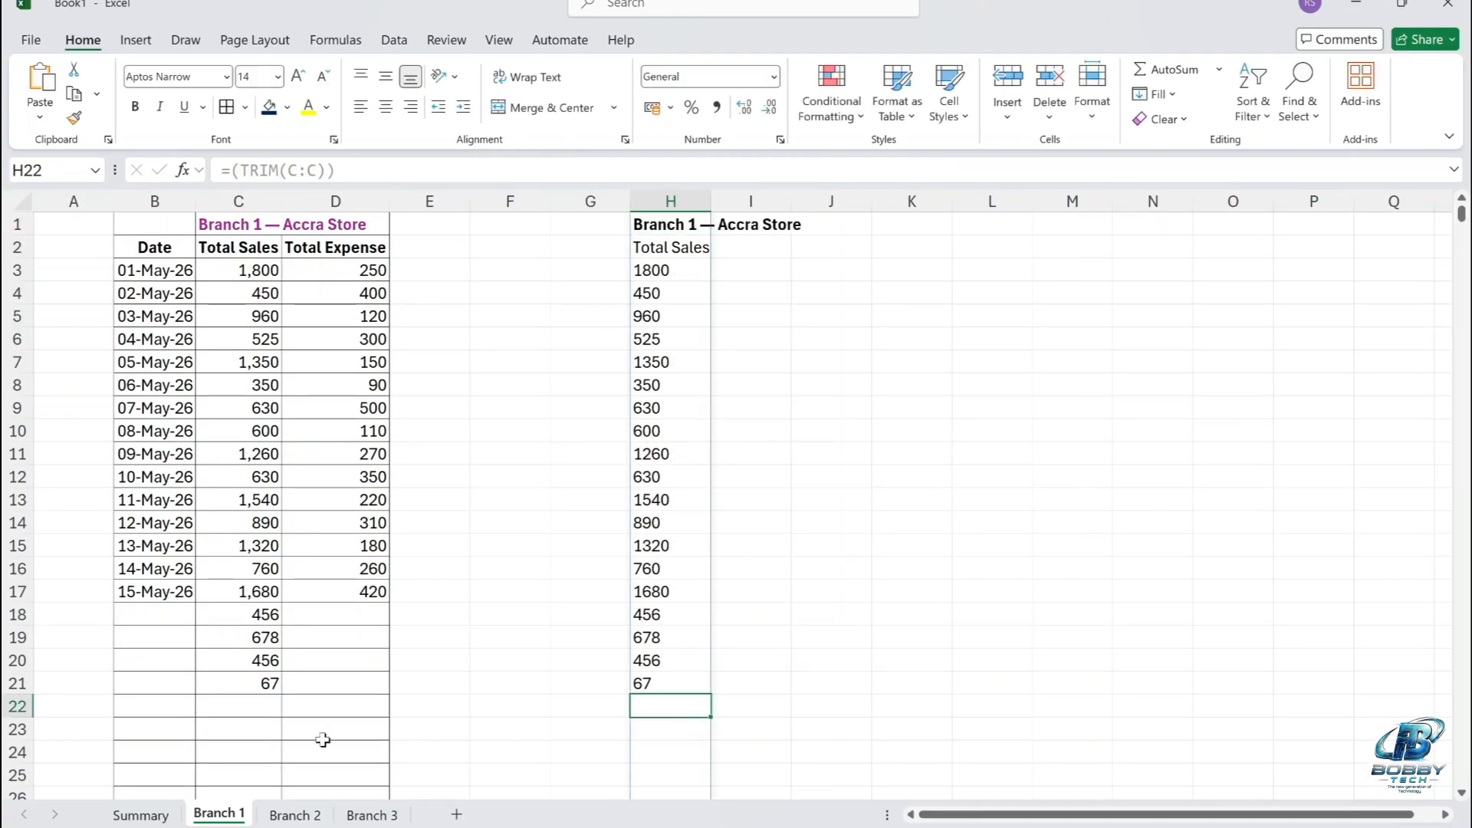
left_click(266, 685)
key("BackSpace")
left_click(268, 659)
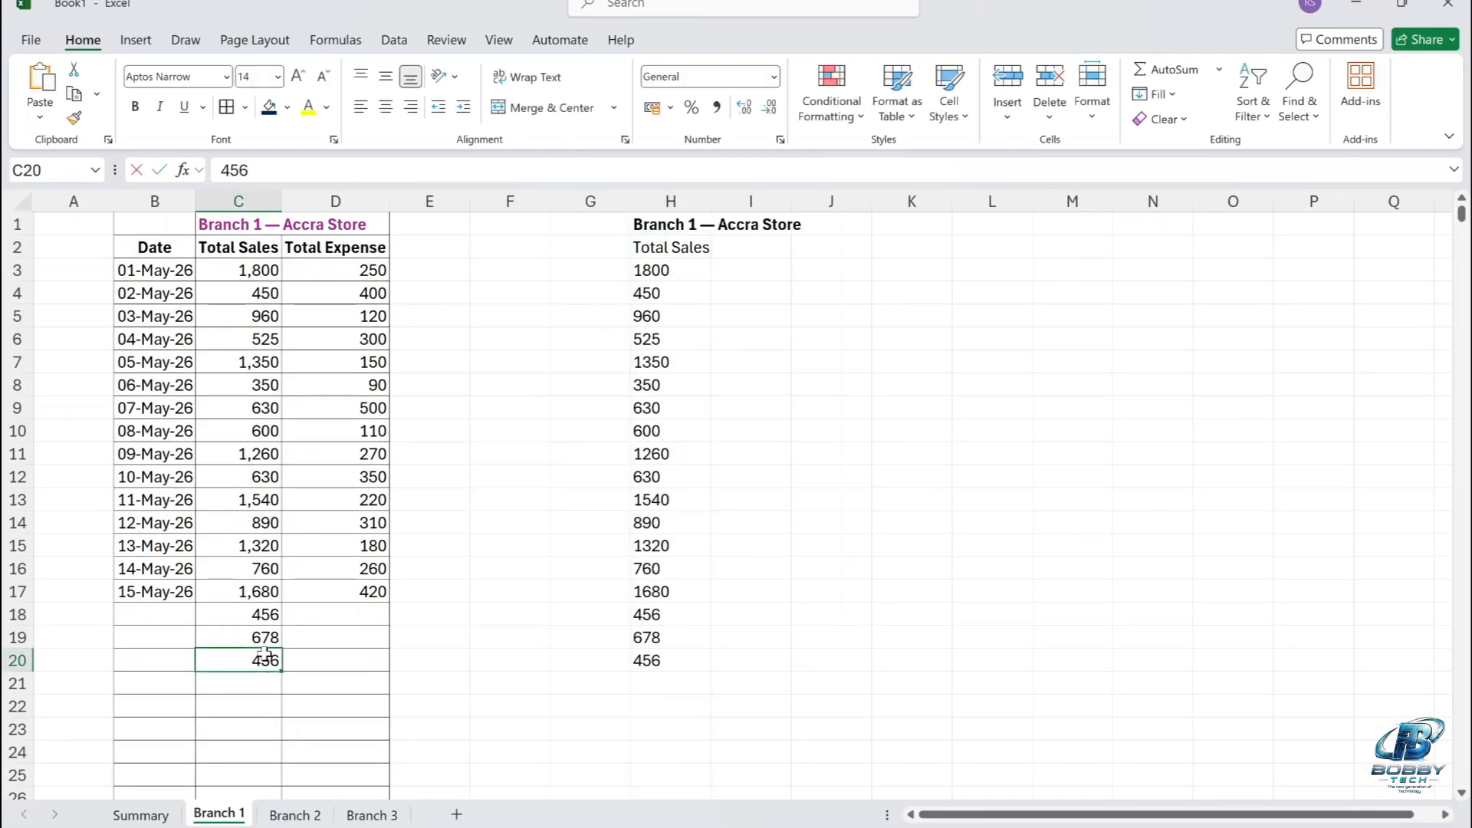
key("BackSpace")
left_click(261, 637)
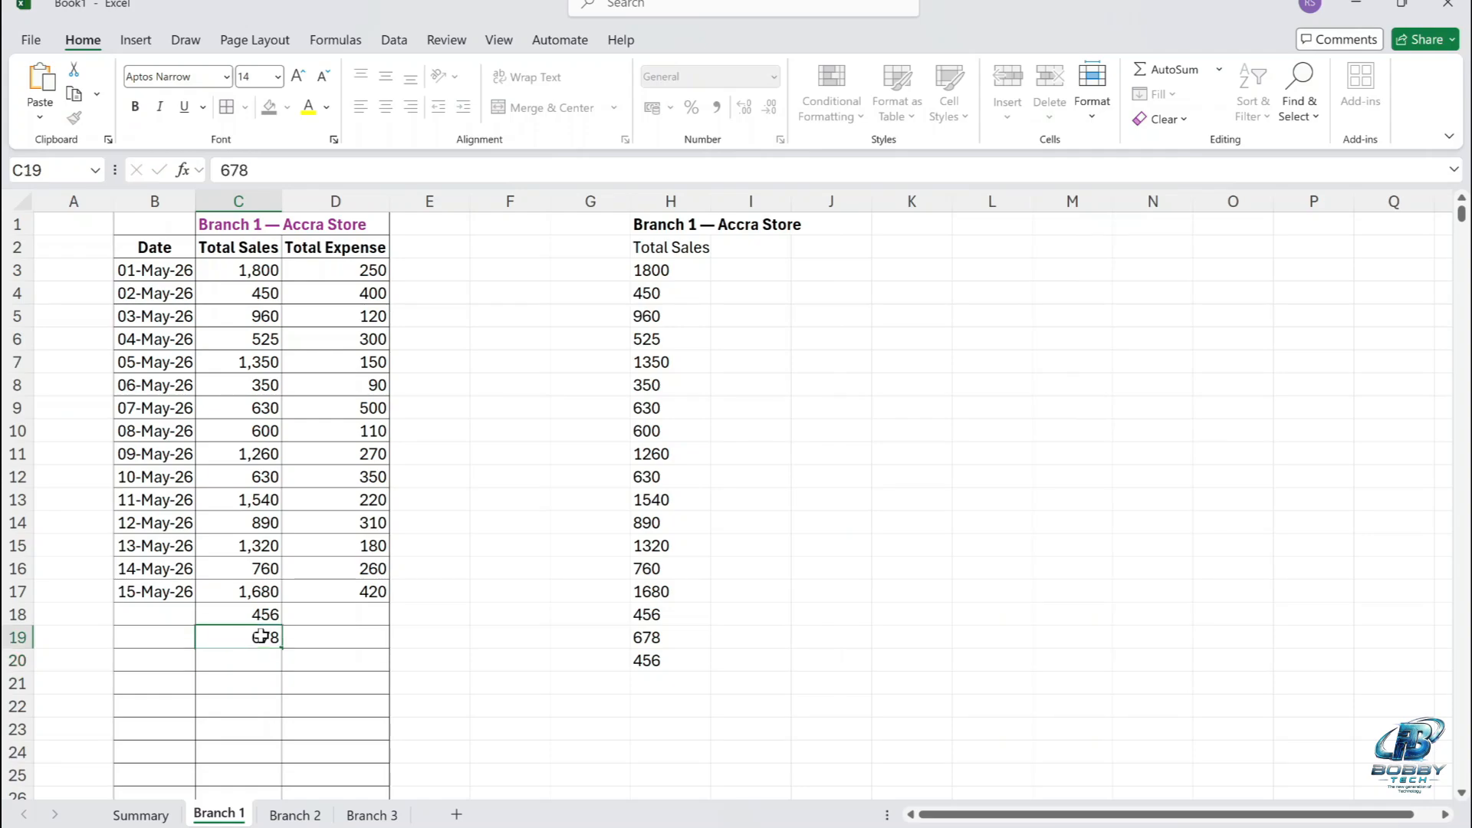
key("BackSpace")
left_click(365, 699)
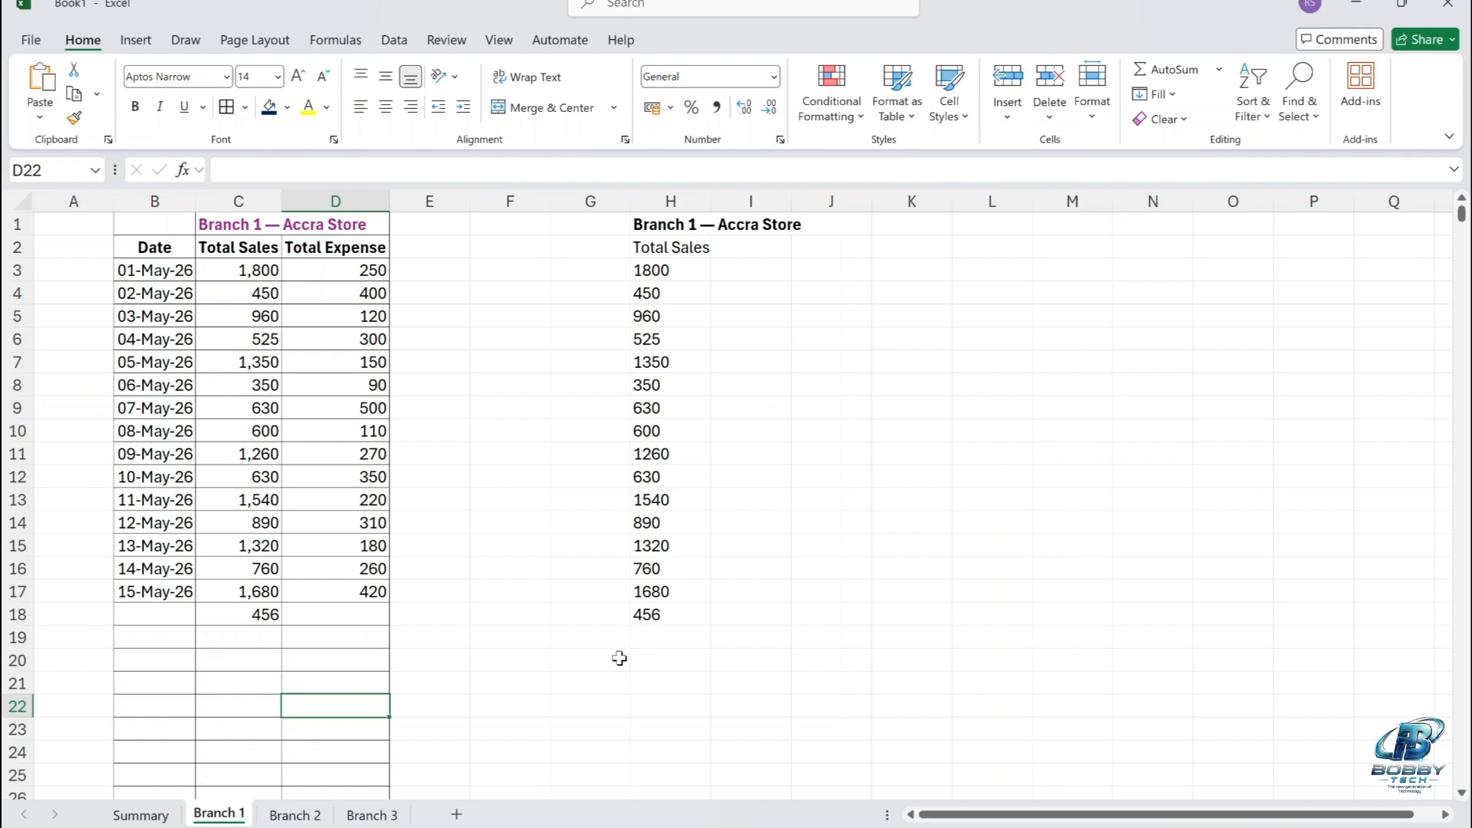
Examine the sales and expense data on the Branch 2 and Branch 3 sheets and return to Branch 1.
left_click(563, 406)
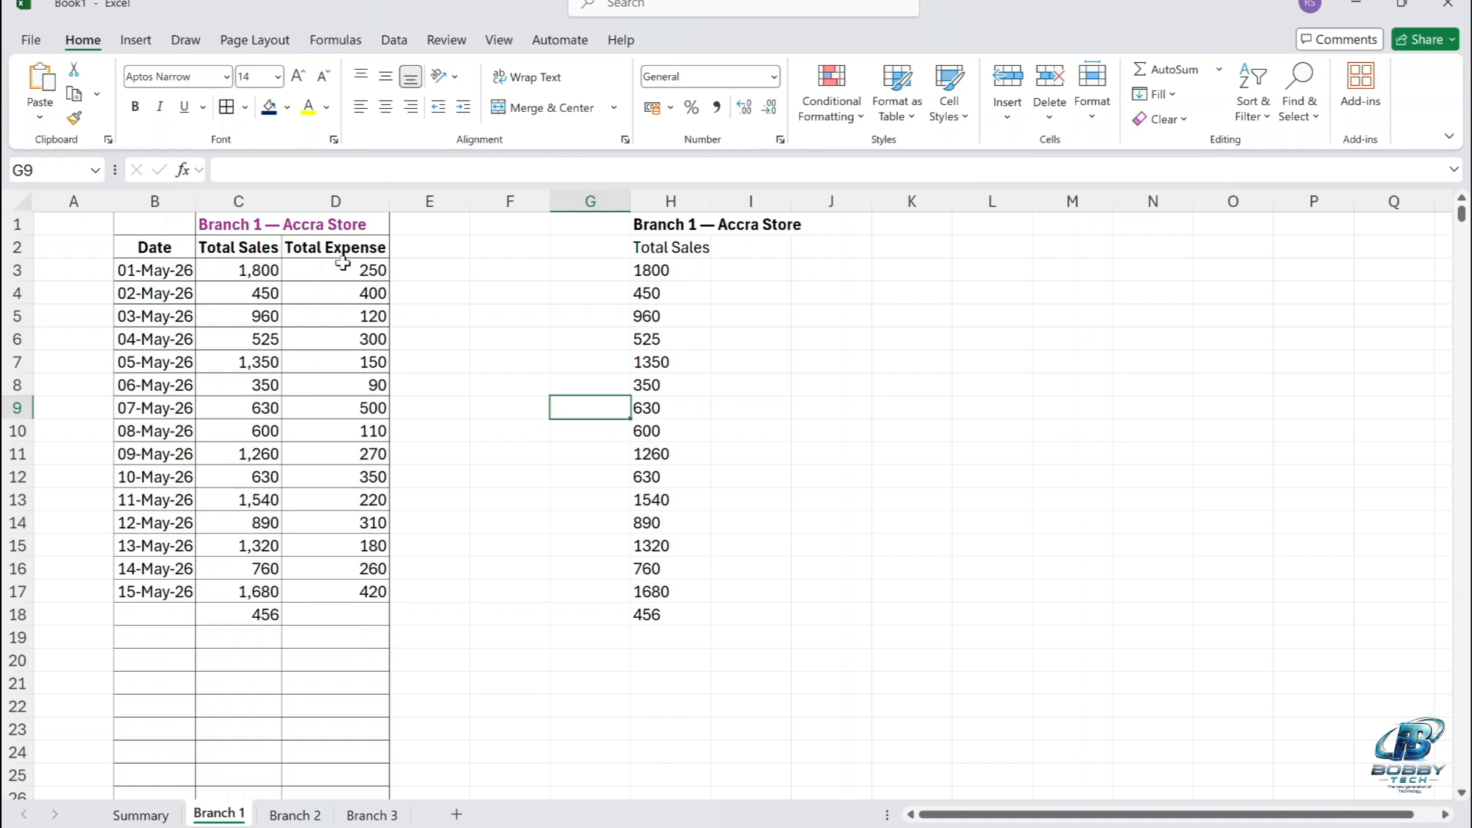
left_click(295, 814)
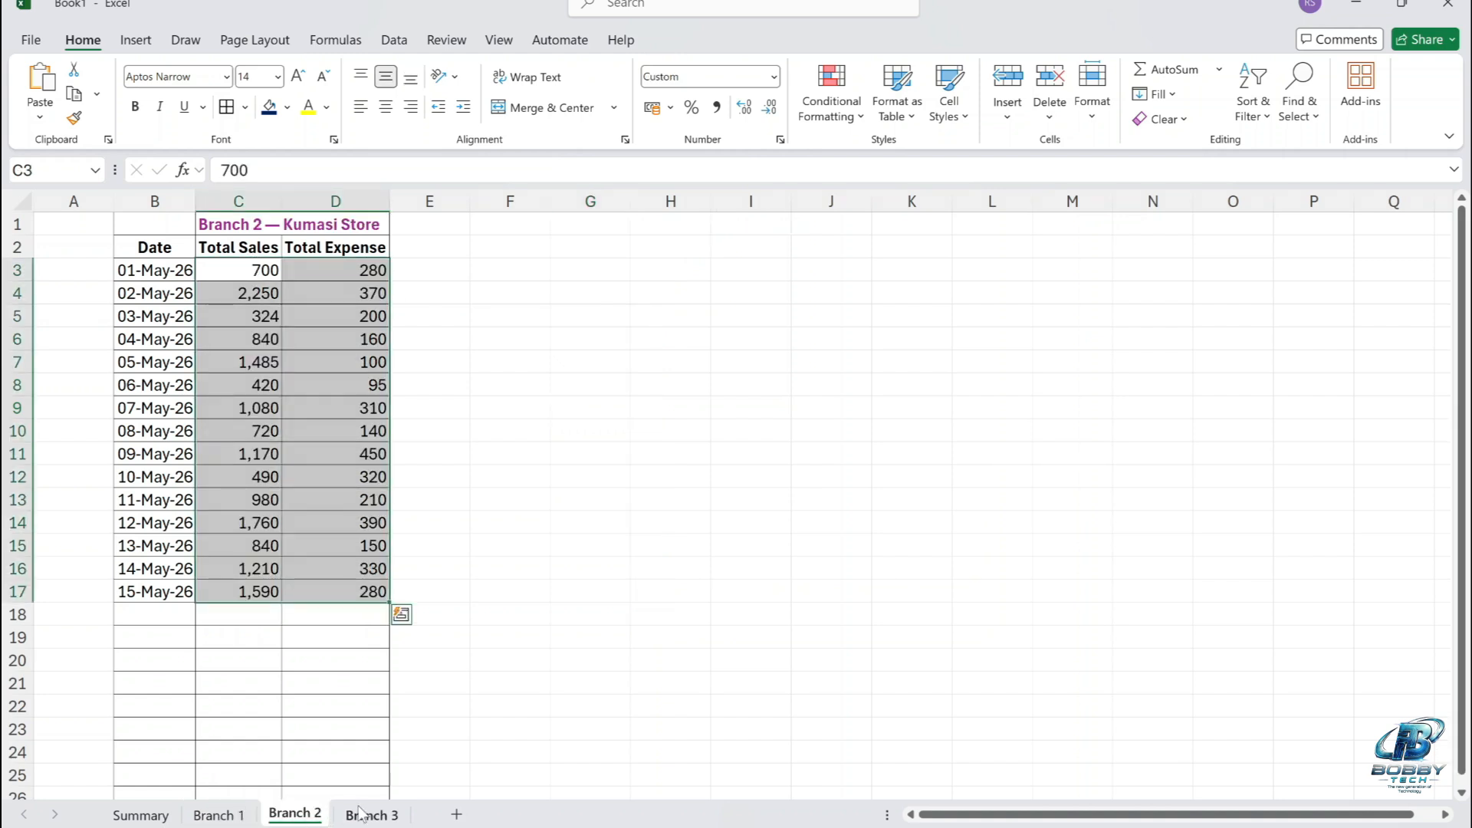
left_click(364, 814)
left_click(473, 690)
left_click(295, 815)
left_click(353, 663)
left_click(218, 814)
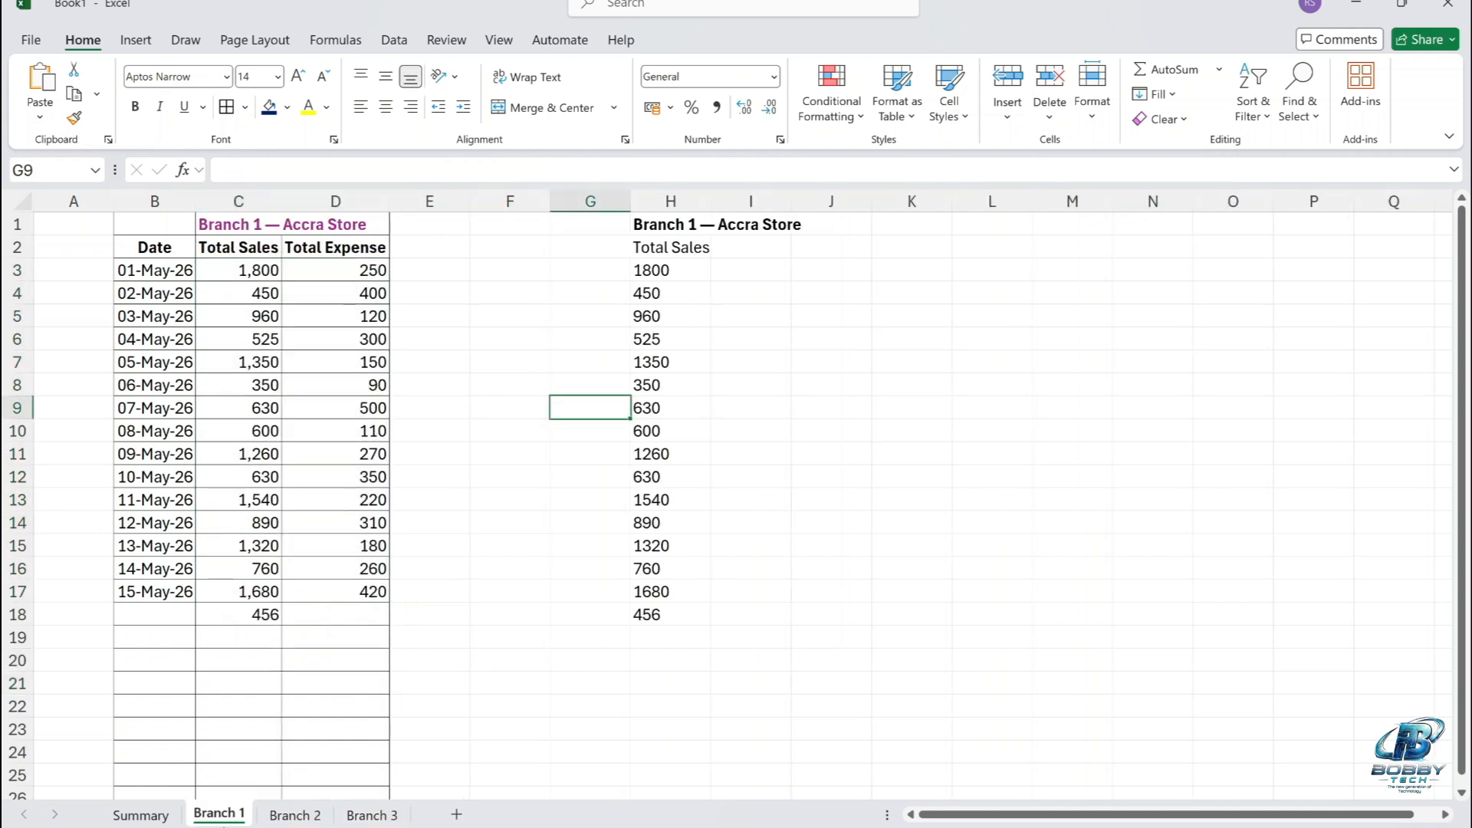
Enter the formula ='Branch 1'!C3:C30 in cell C3 of the Summary sheet to pull in the Branch 1 sales.
left_click(157, 815)
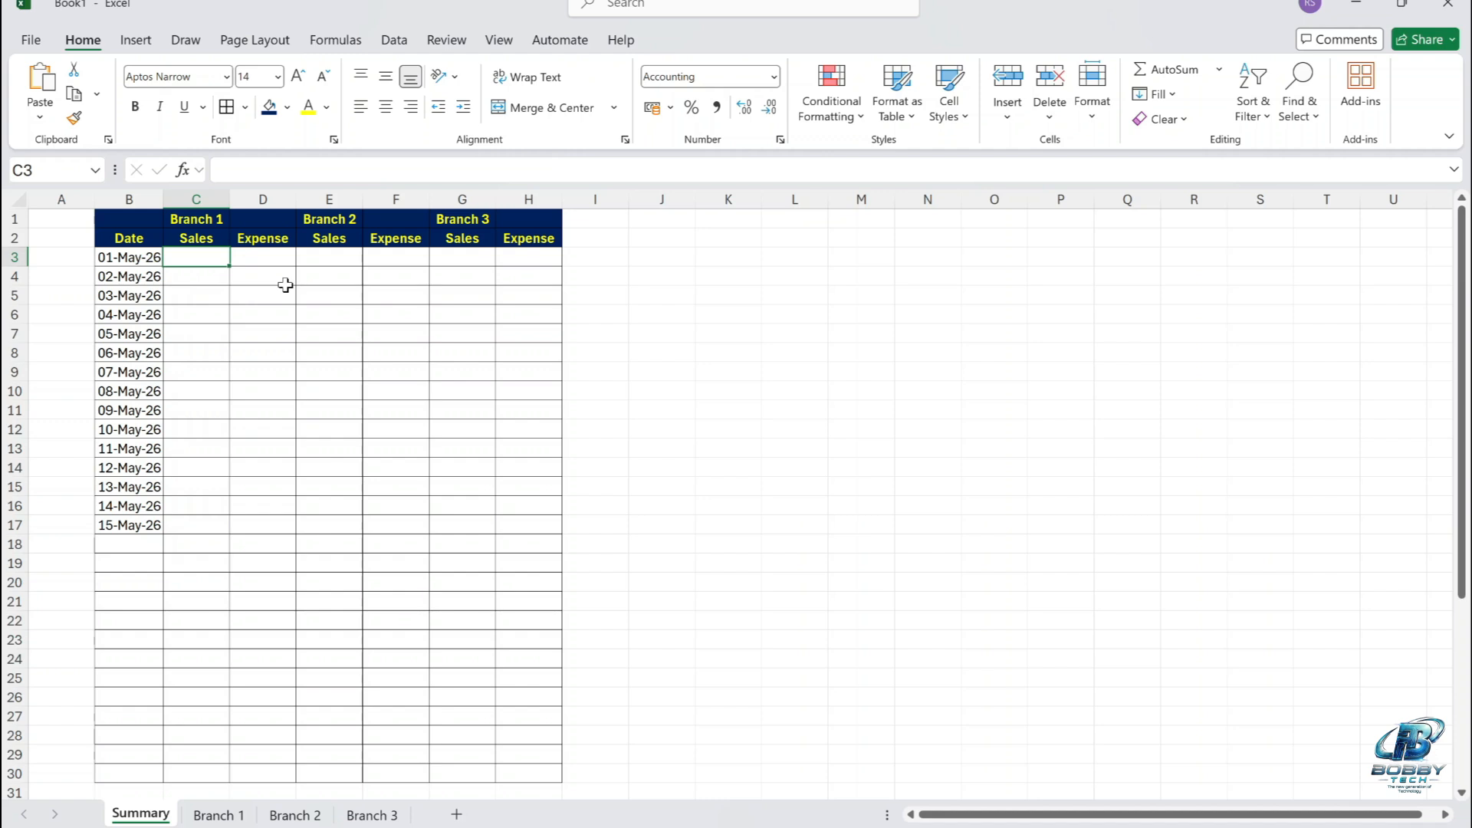
type("=")
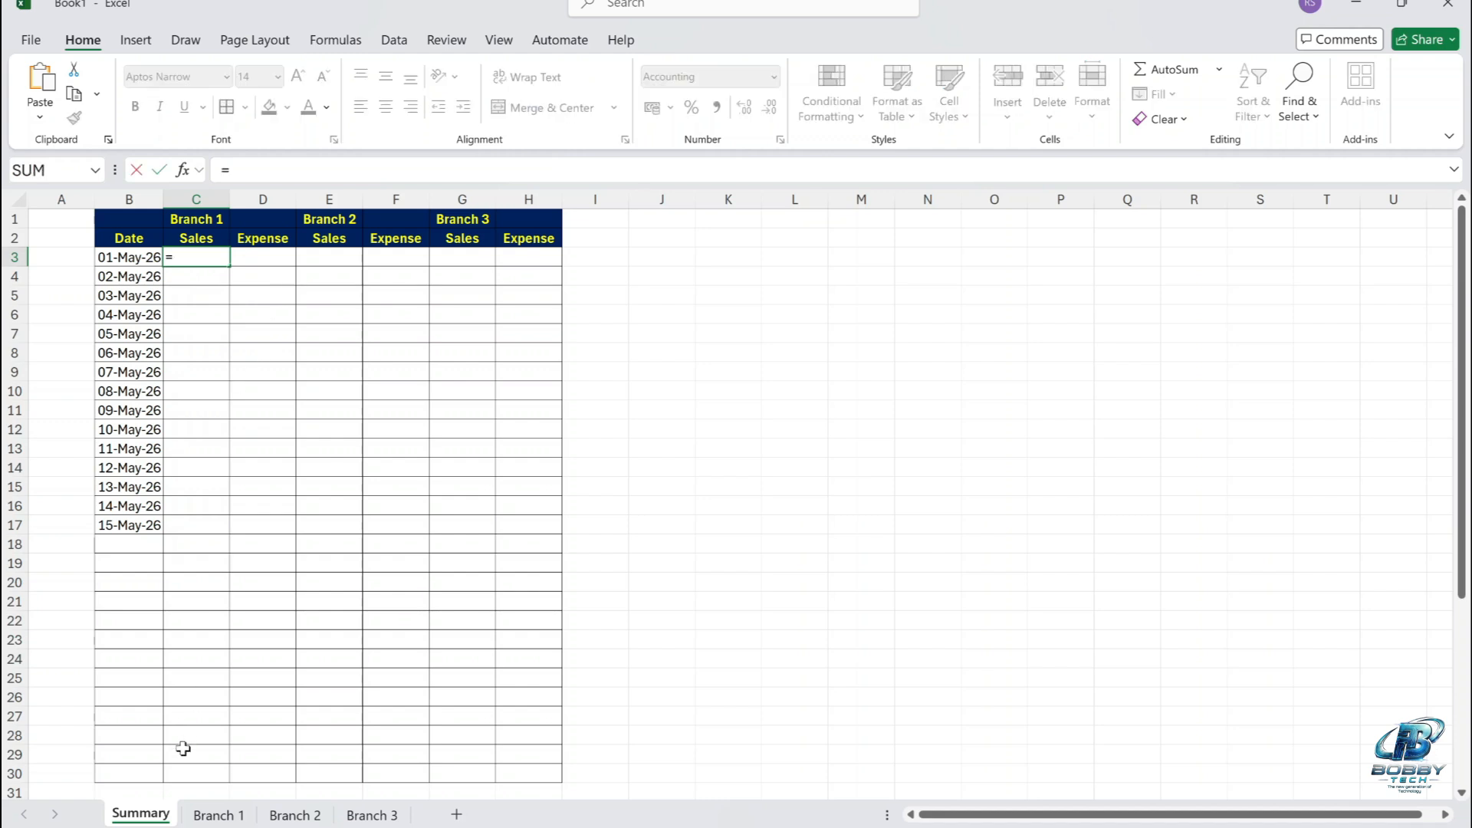
left_click(218, 814)
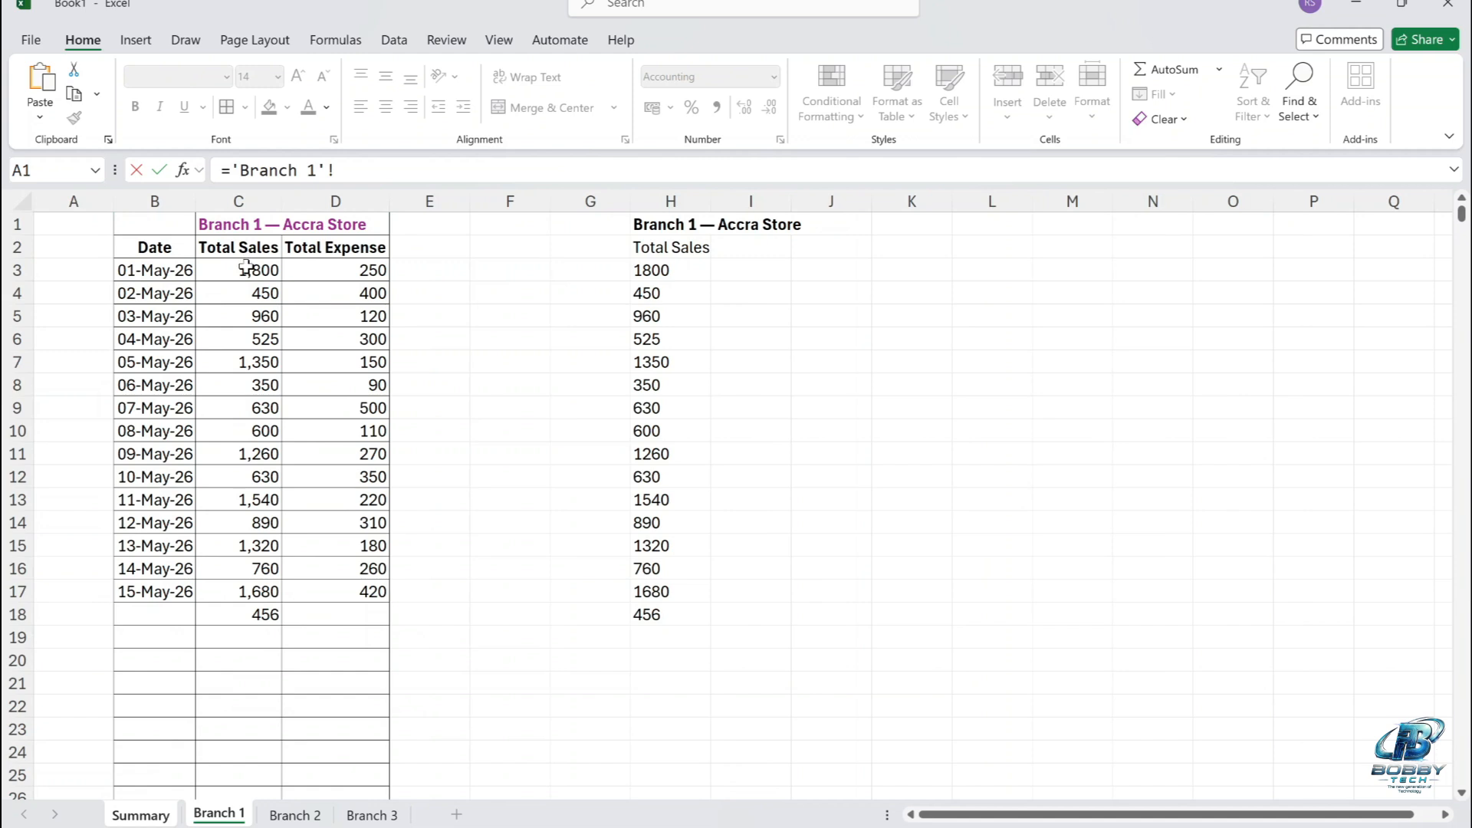
left_click_drag(246, 266, 249, 759)
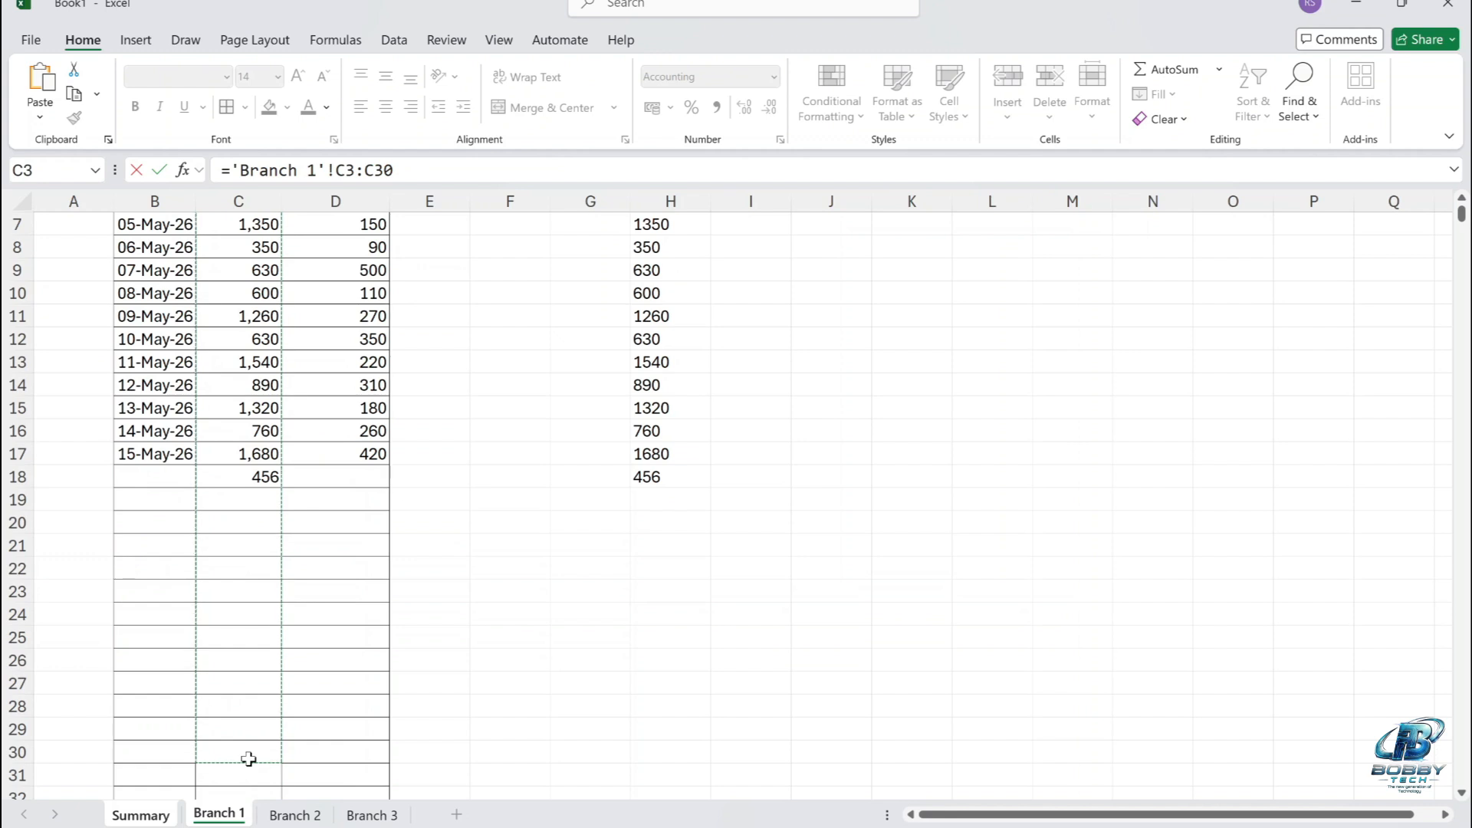
key("Return")
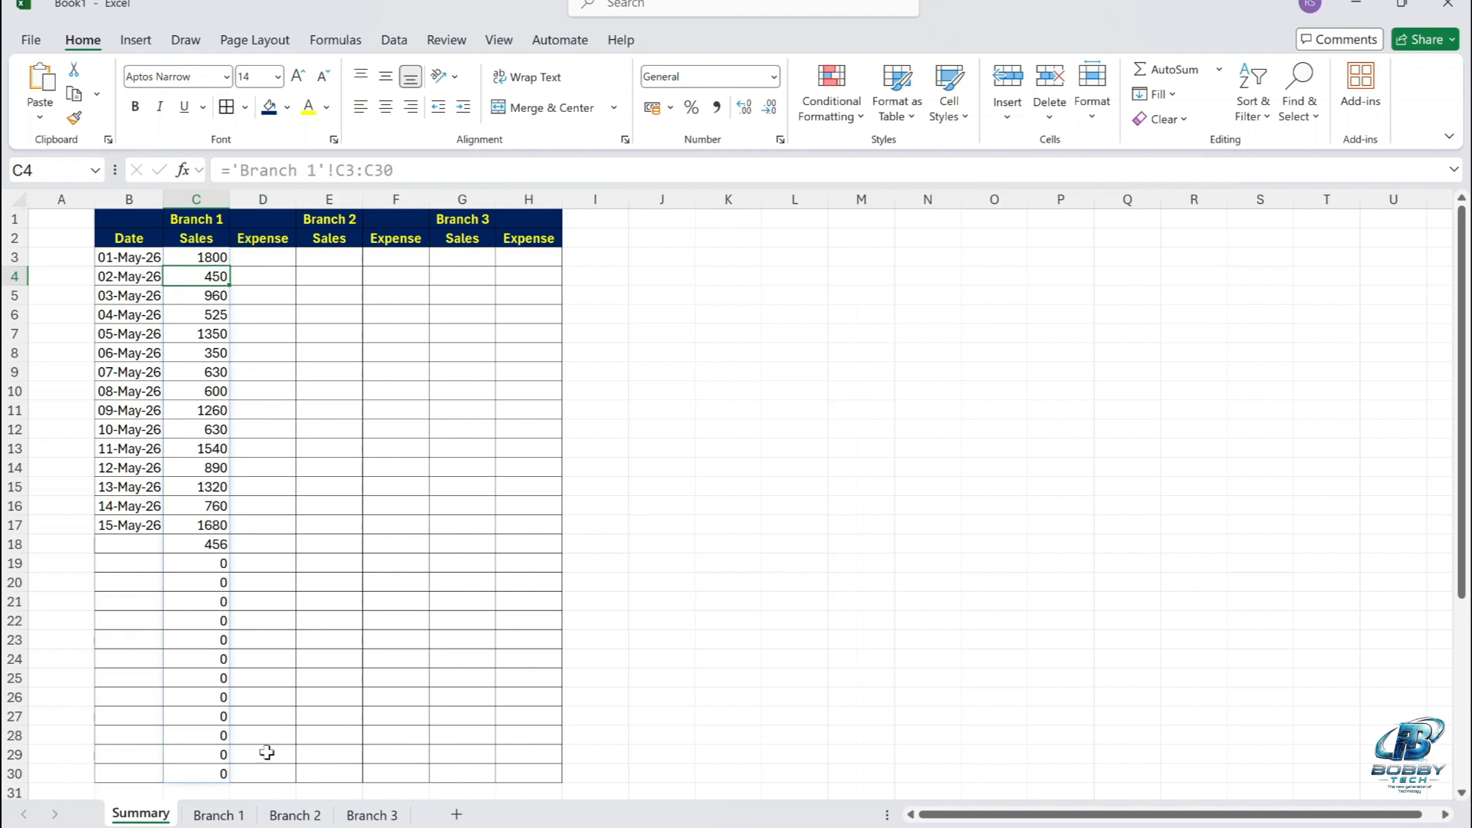
Fill the Branch 1 sales formula from C3 across to D3 on the Summary sheet to bring in the expenses.
left_click(220, 815)
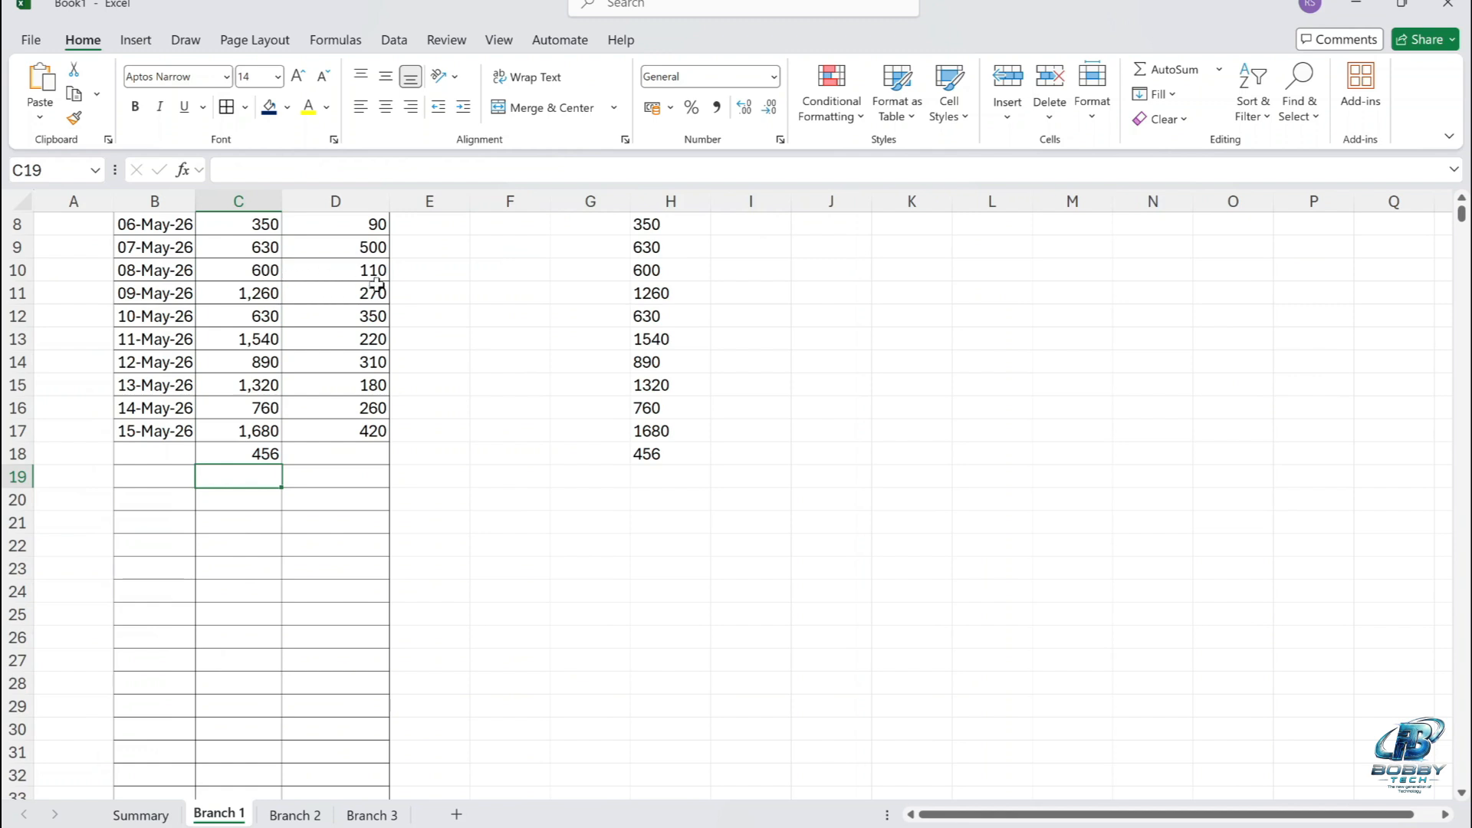
scroll(305, 384, "up", 3)
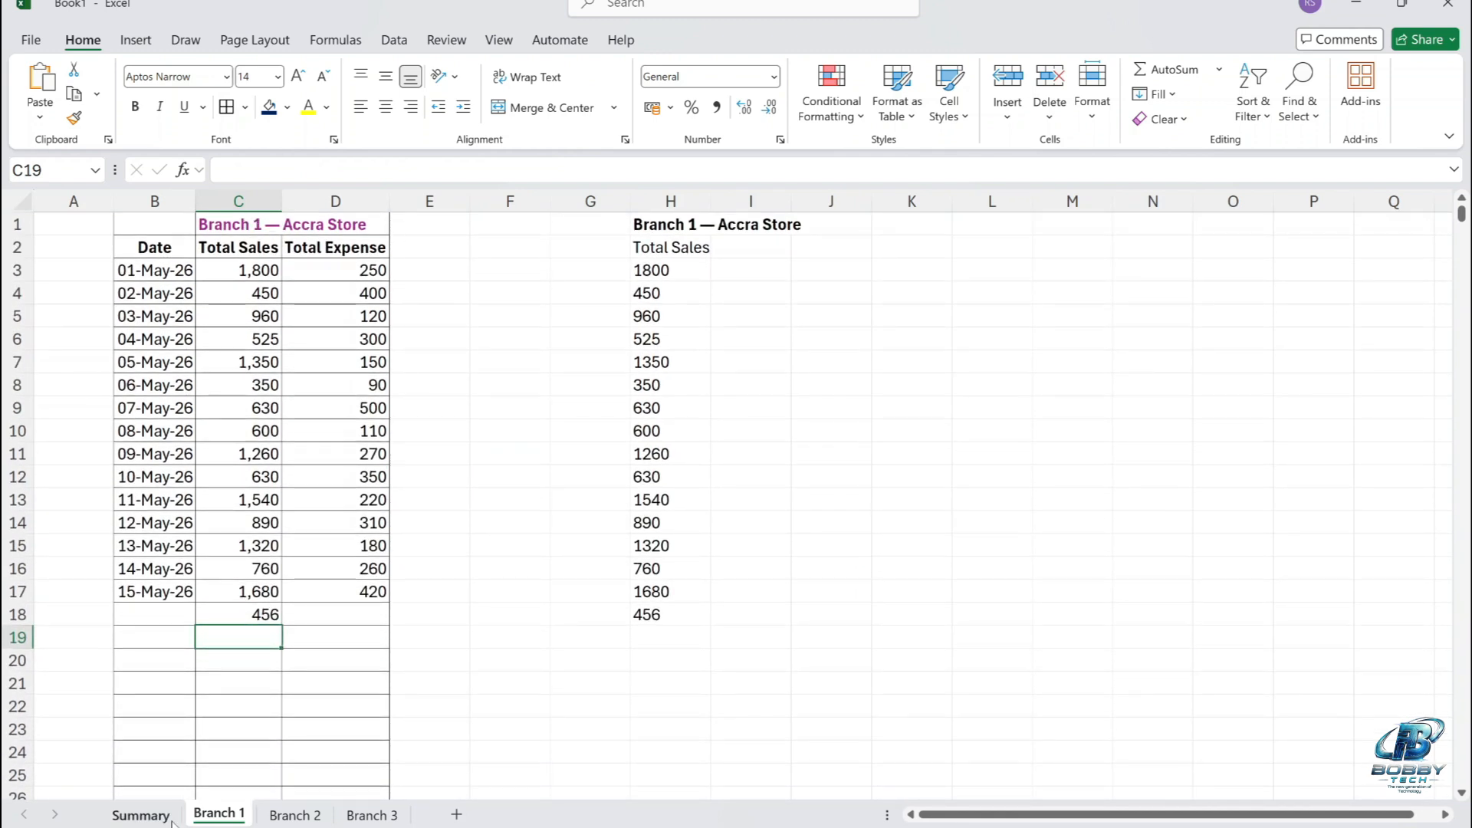
left_click(140, 815)
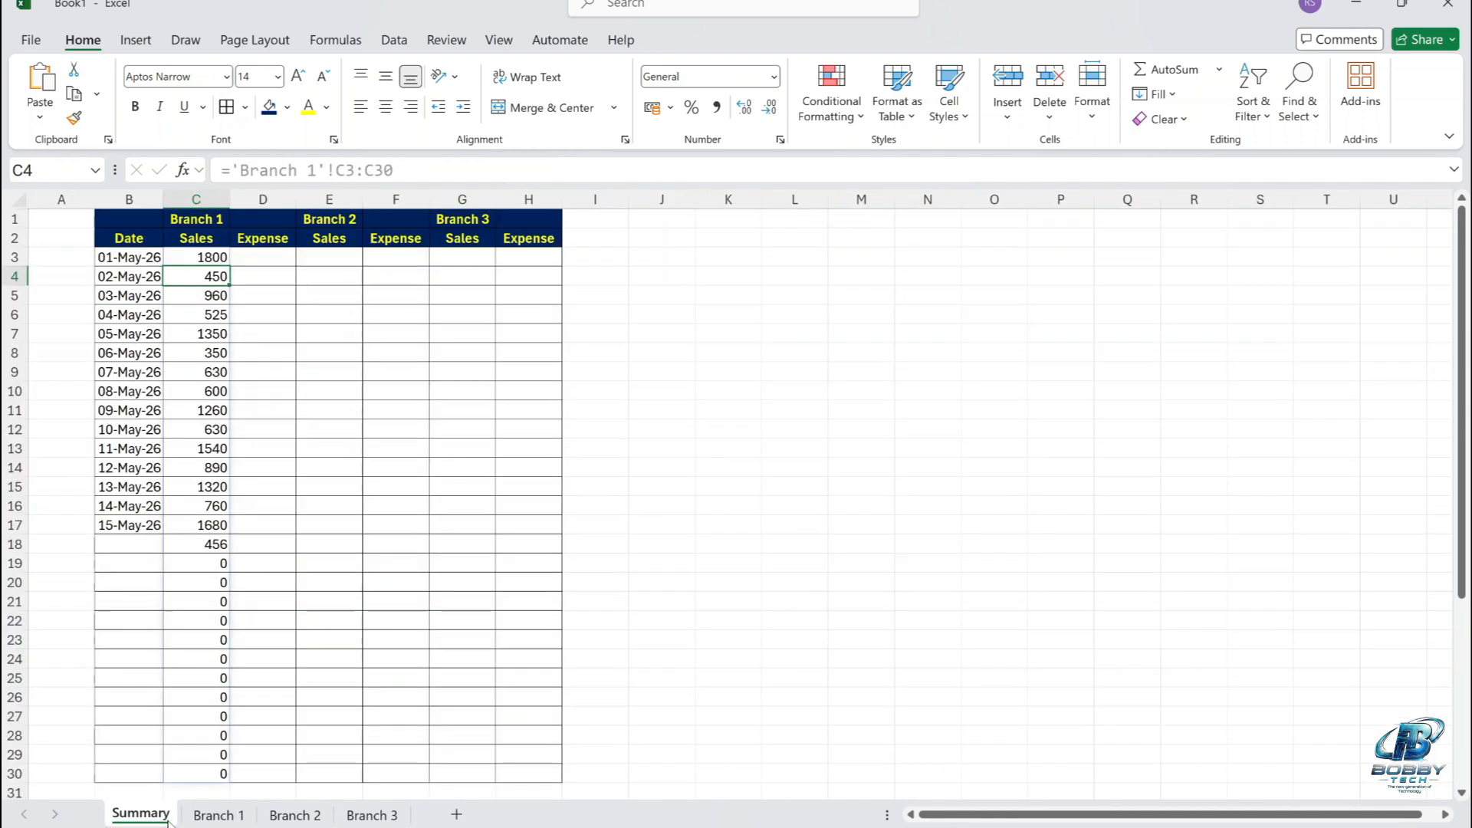
left_click(219, 258)
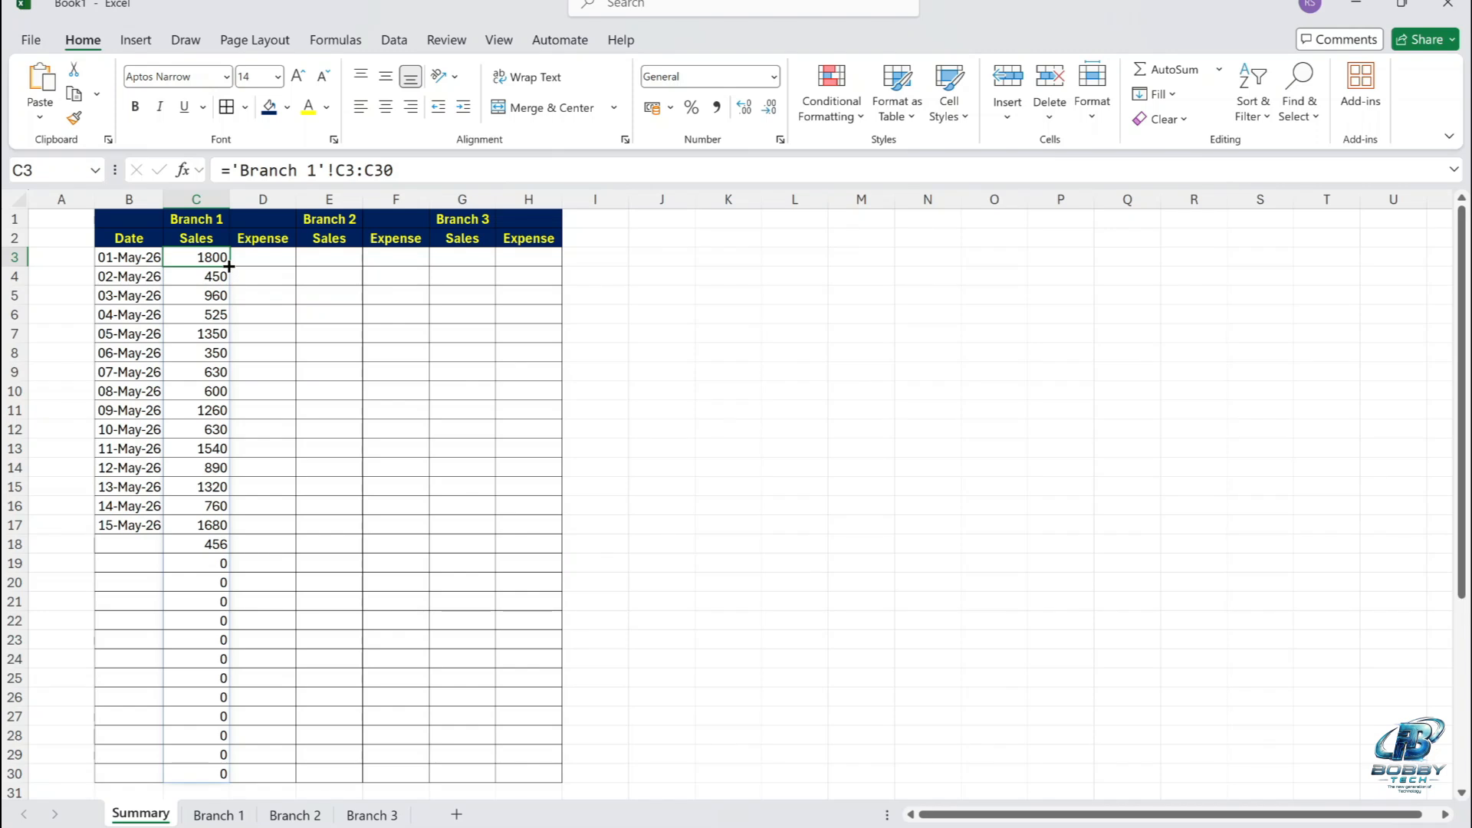
left_click_drag(230, 266, 281, 269)
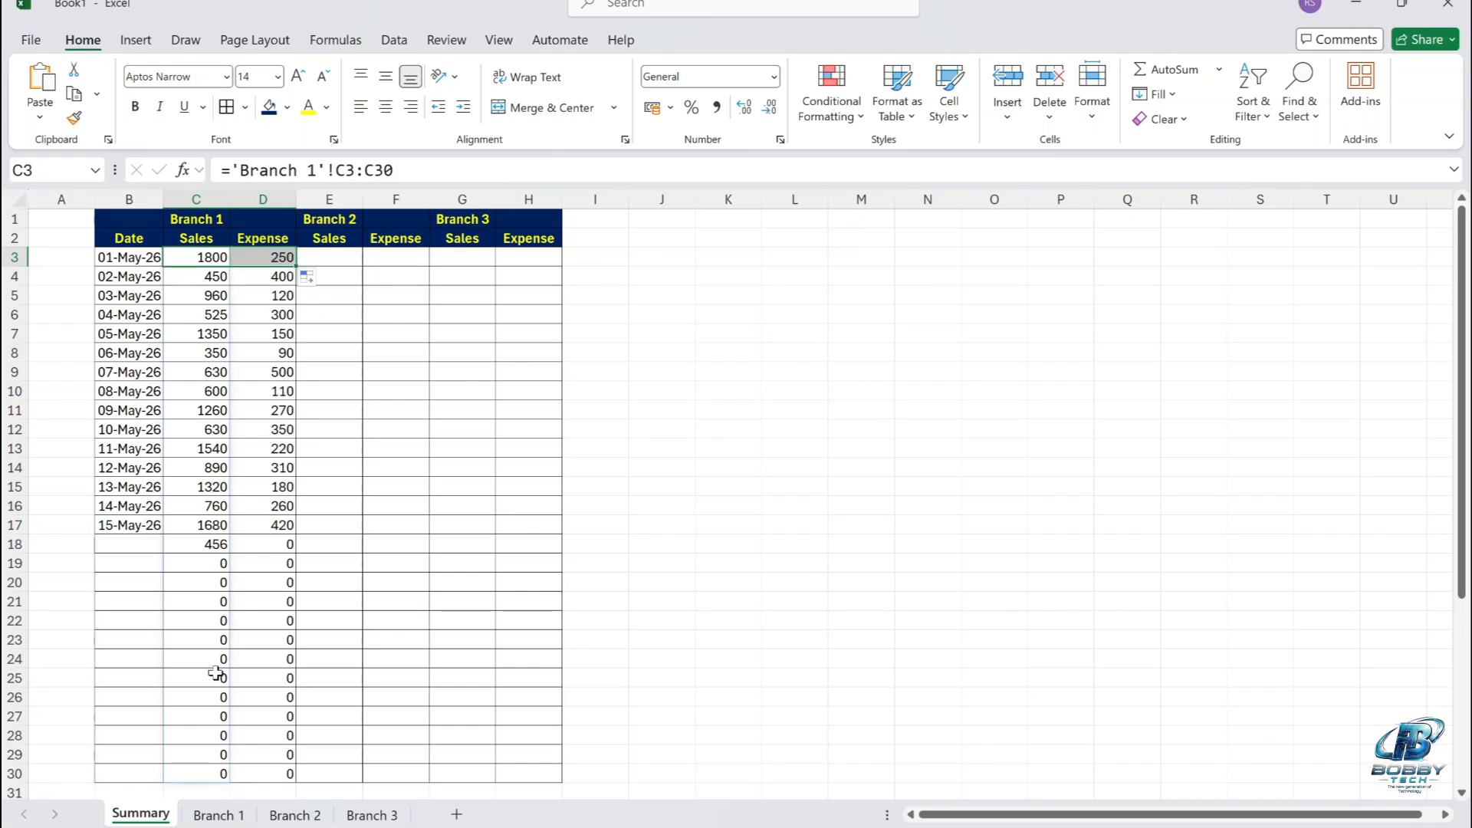
Enter =VSTACK('Branch 2'!C3:C30) in cell E3 of the Summary sheet and fill it across to F3.
left_click(339, 251)
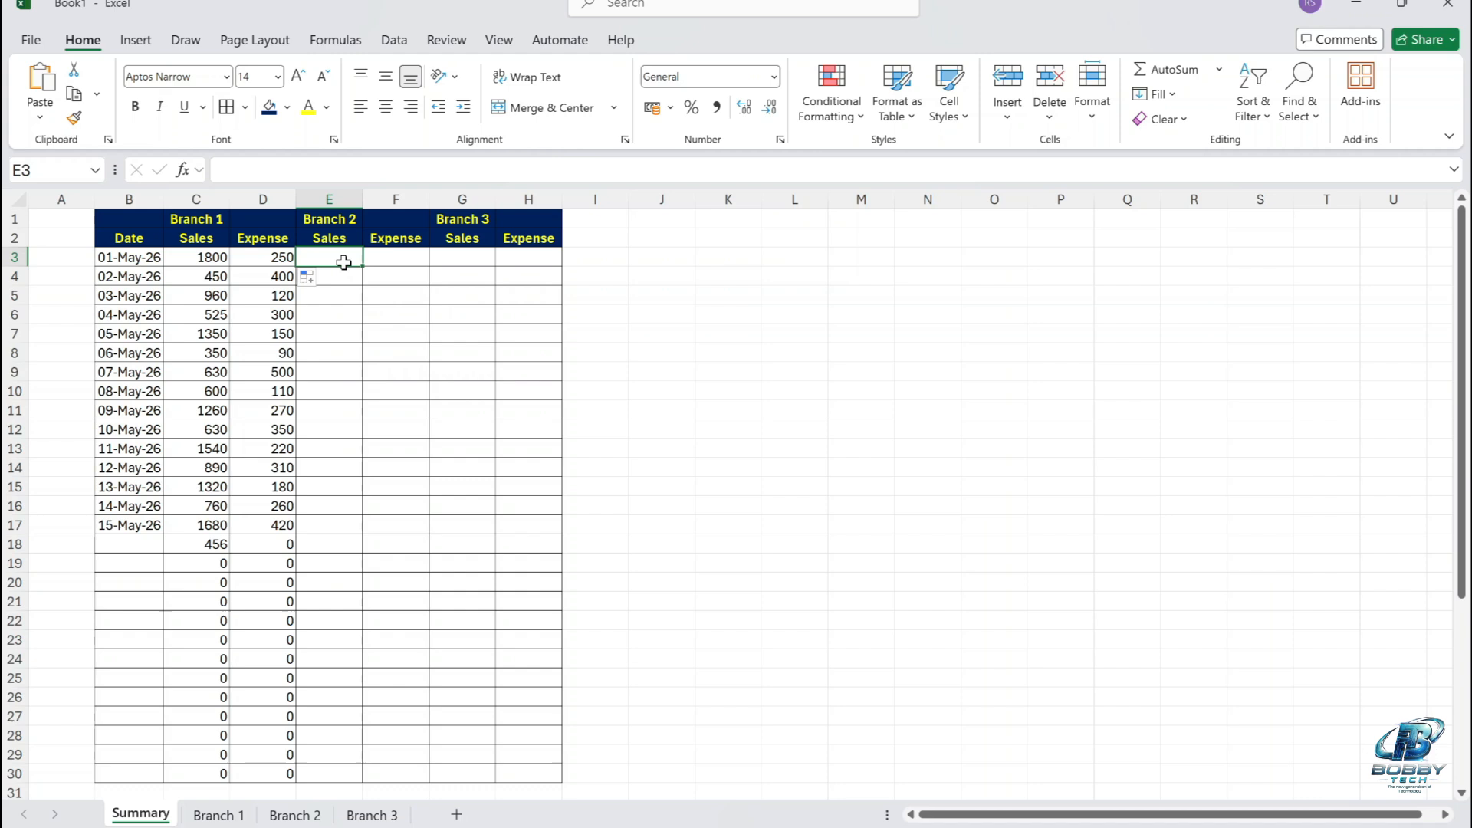
type("=")
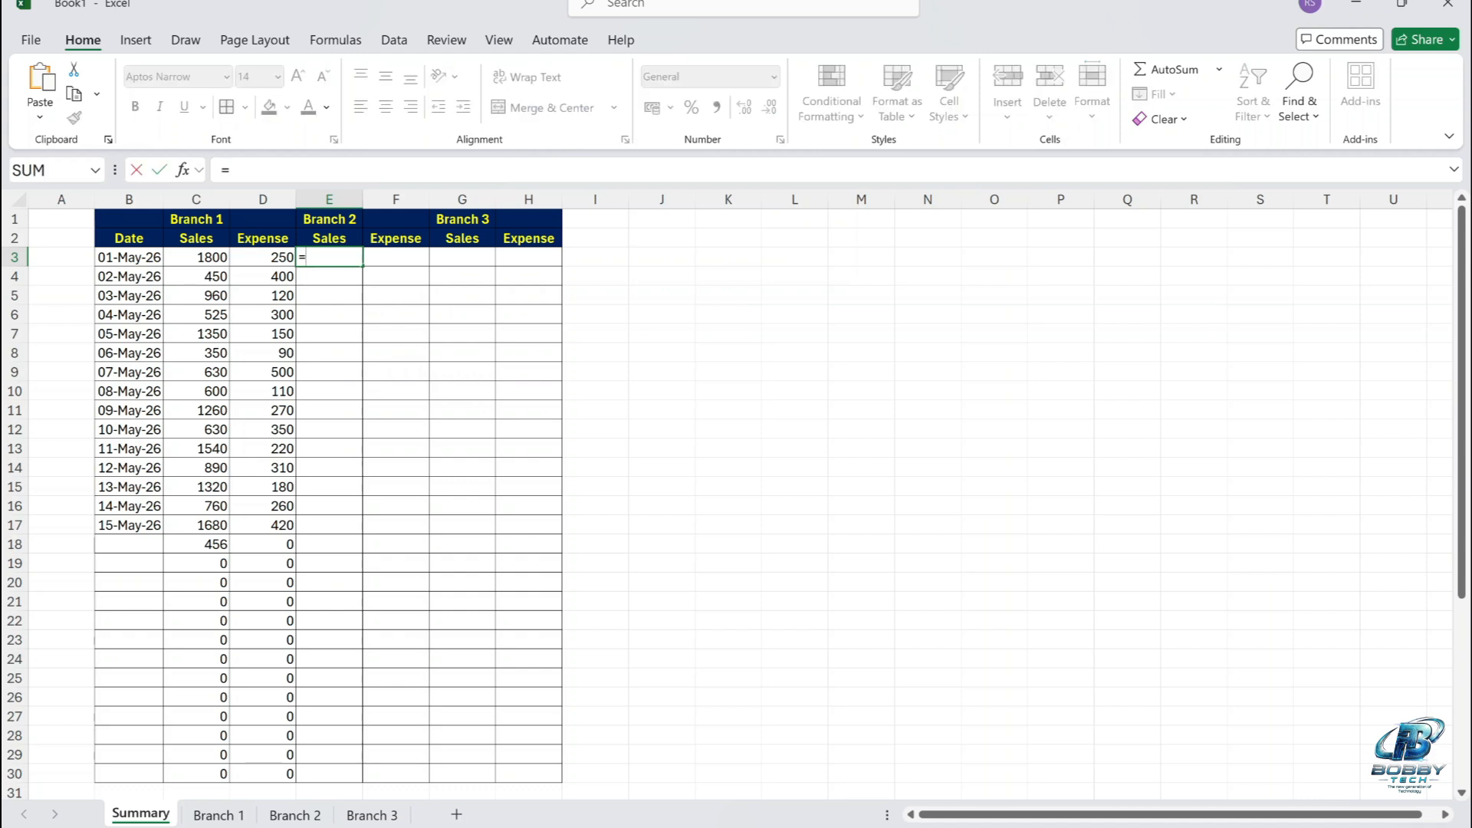
type("vstac")
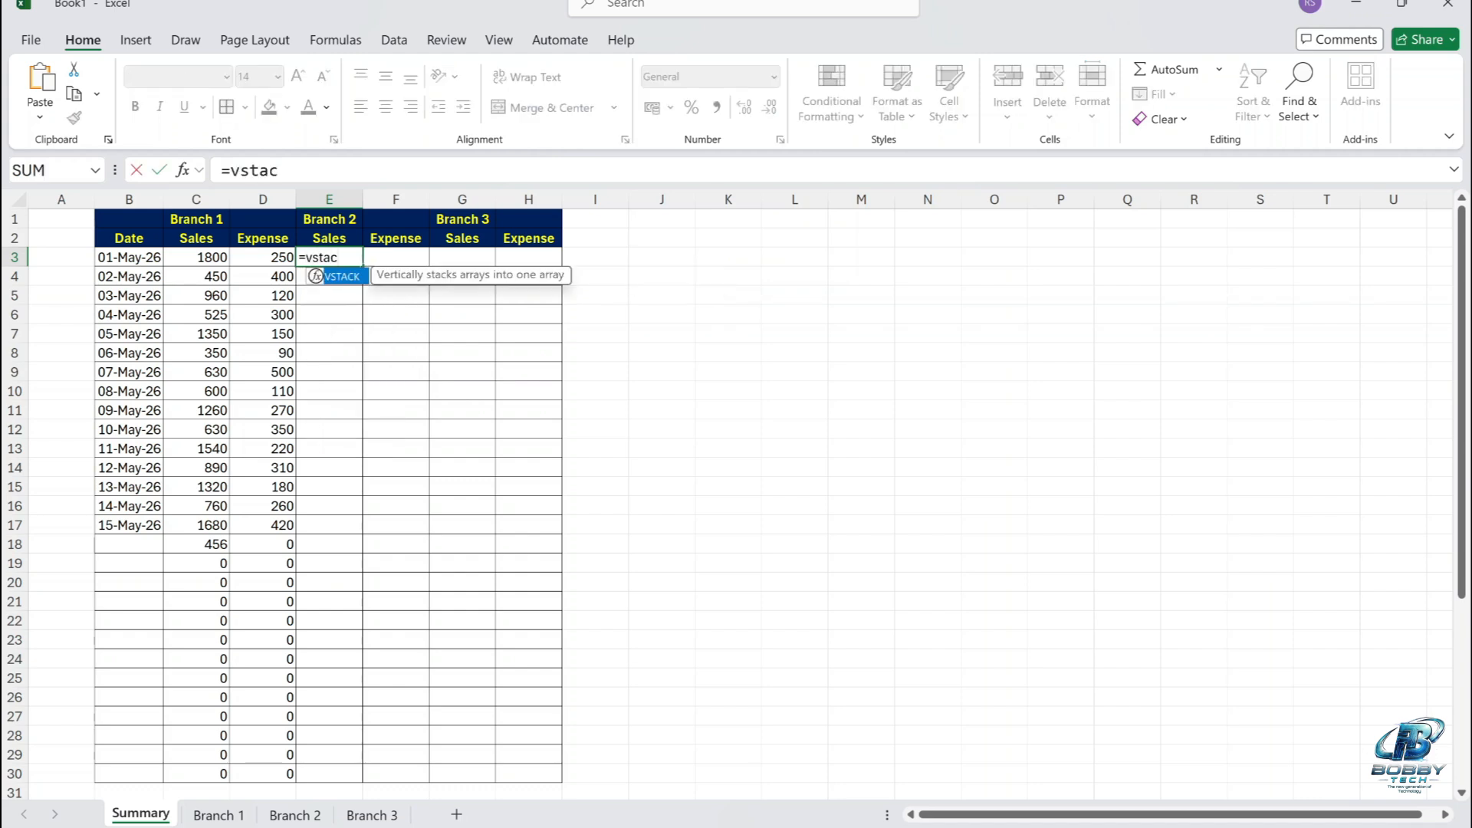
type("k(")
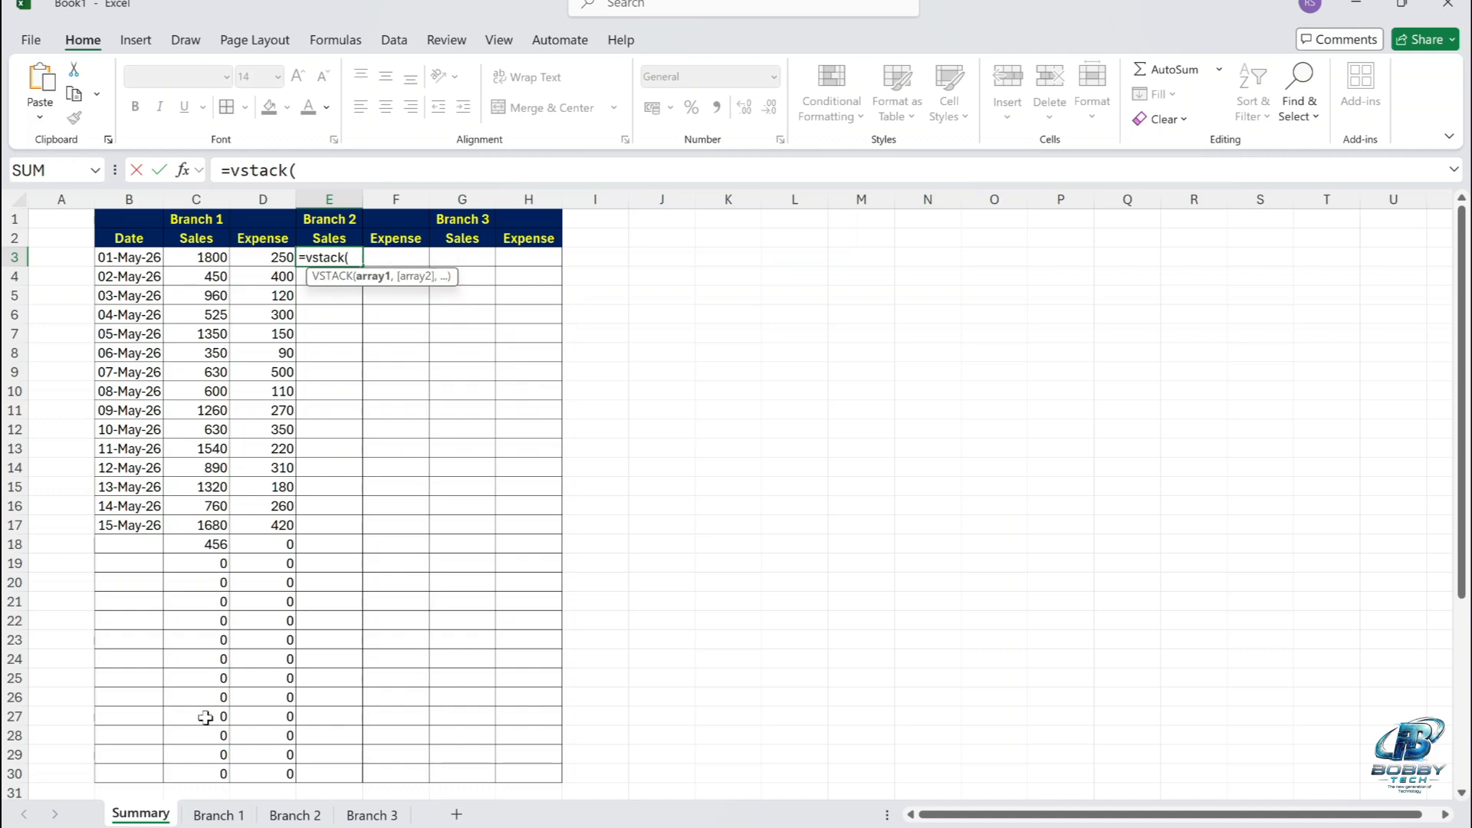
left_click(294, 814)
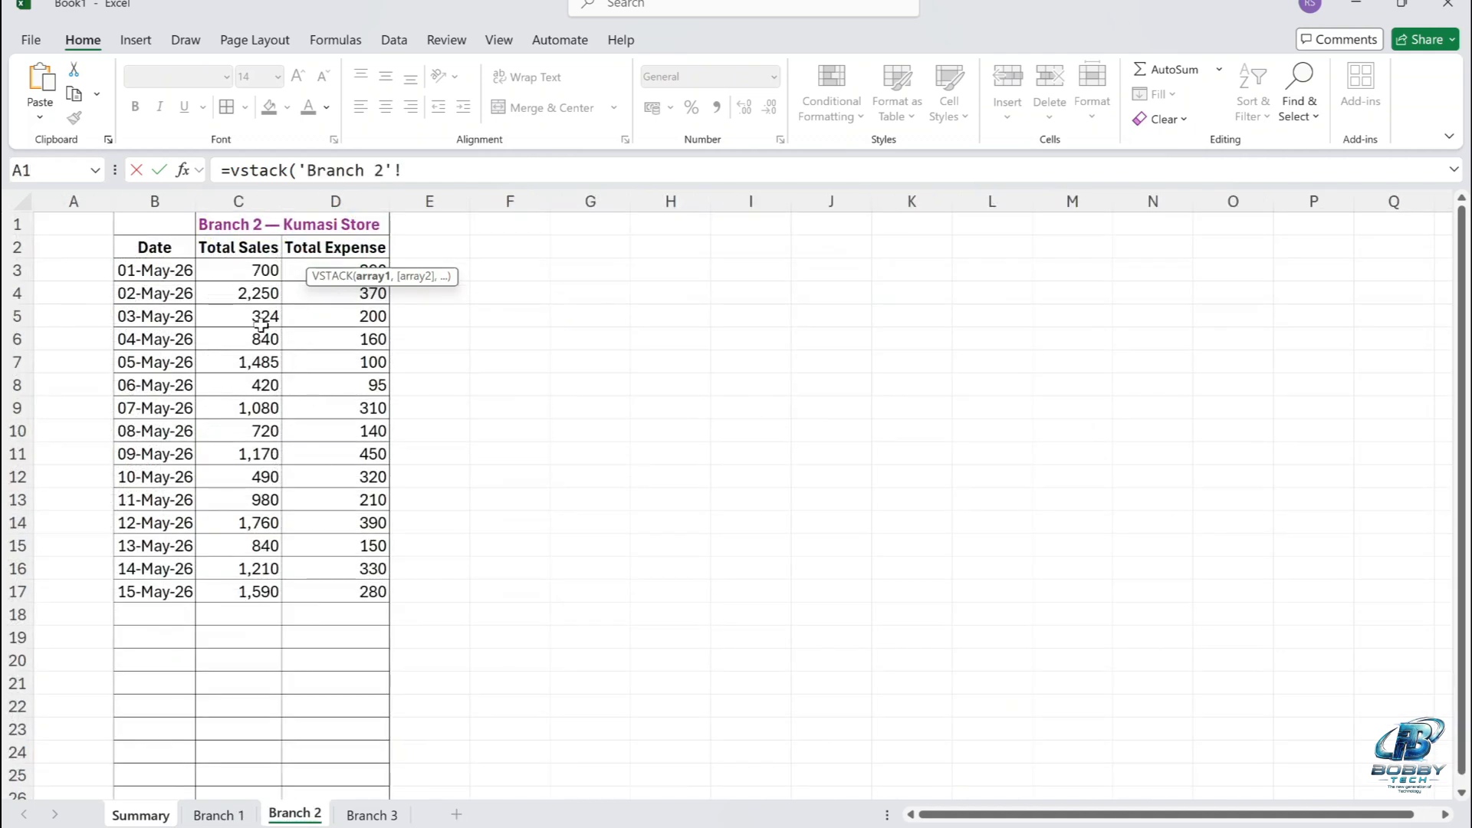
left_click_drag(256, 271, 256, 774)
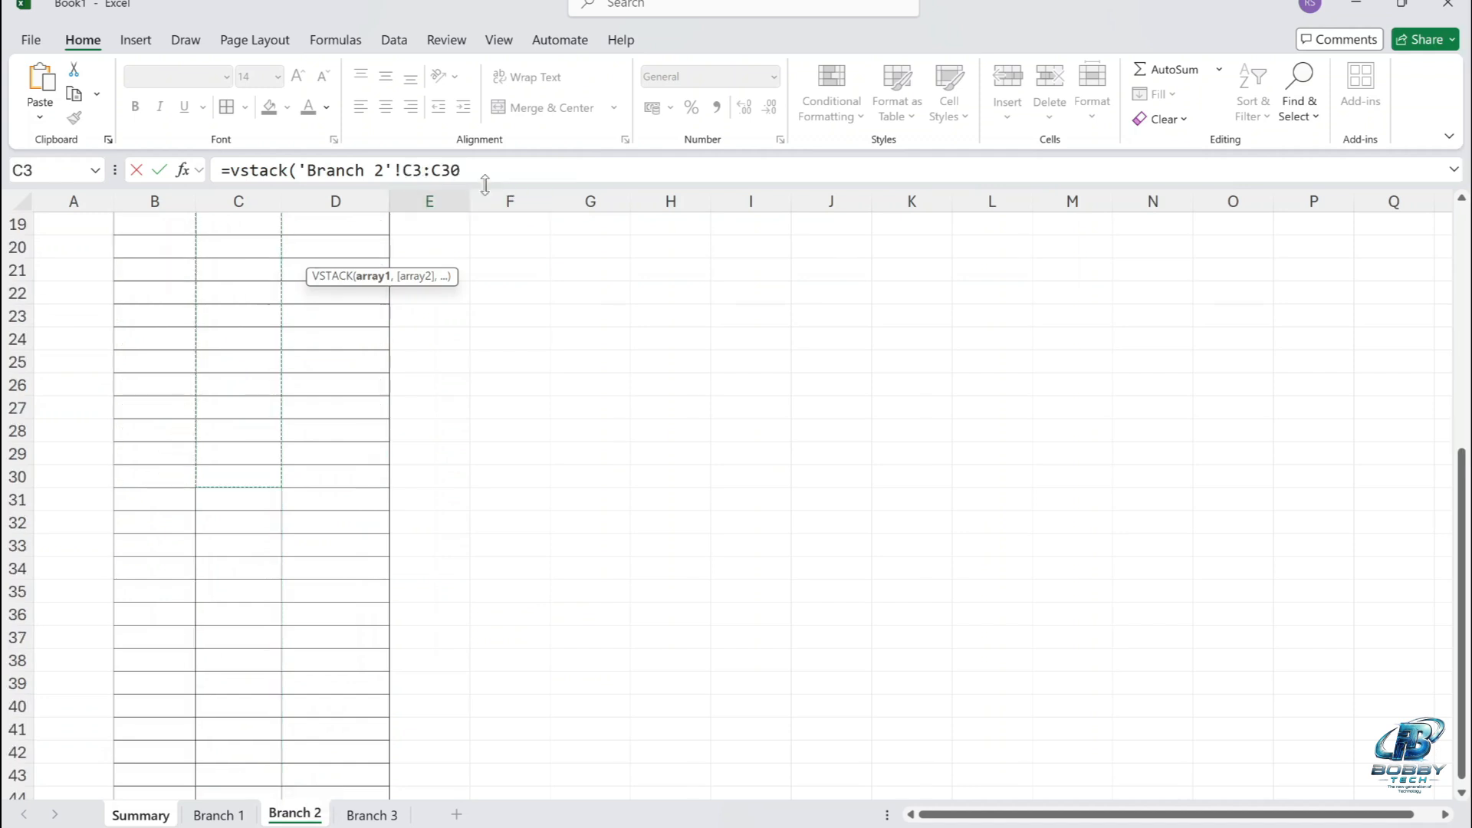
left_click(485, 173)
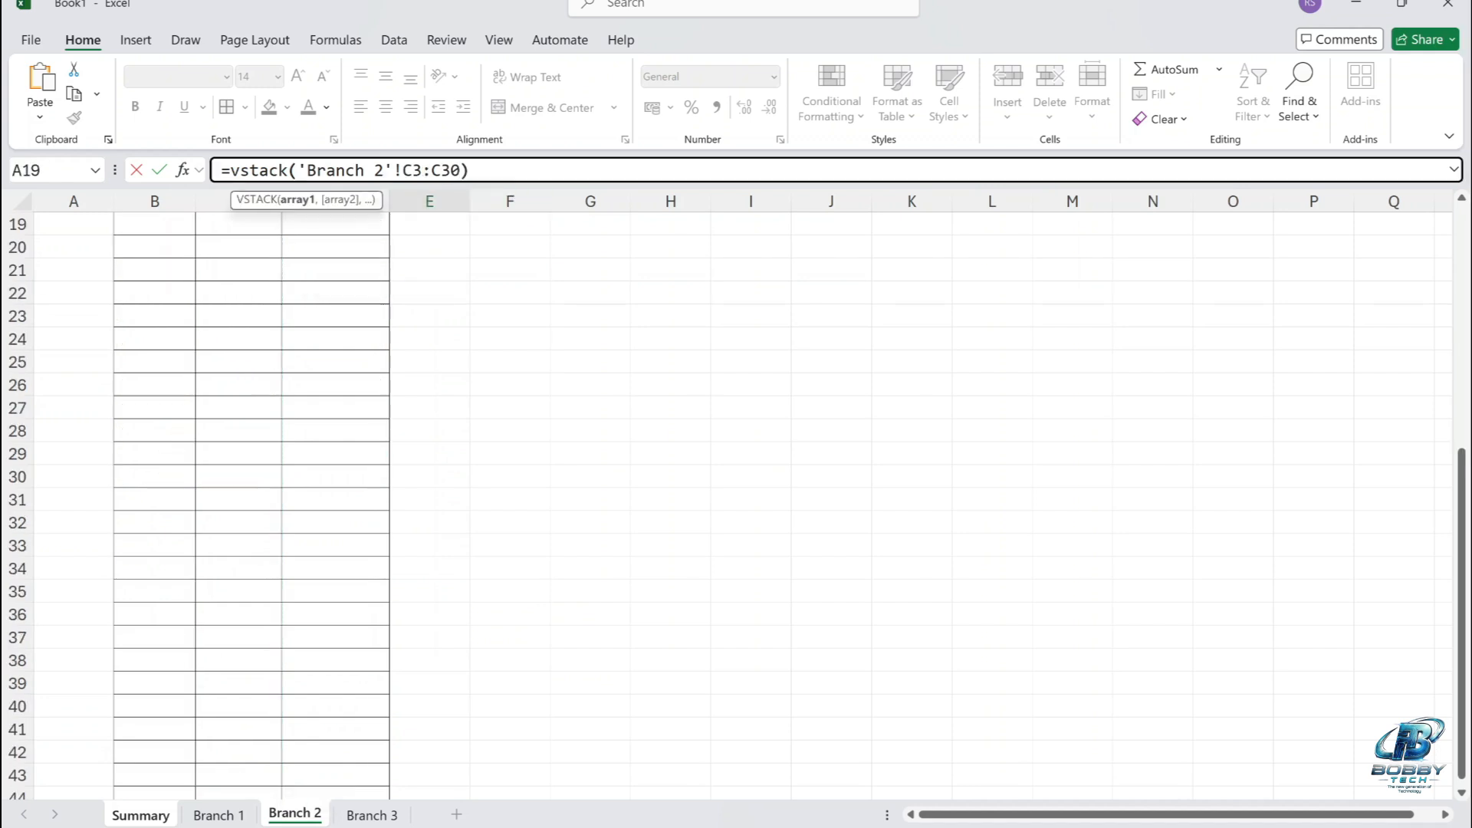
key("Return")
key("Up")
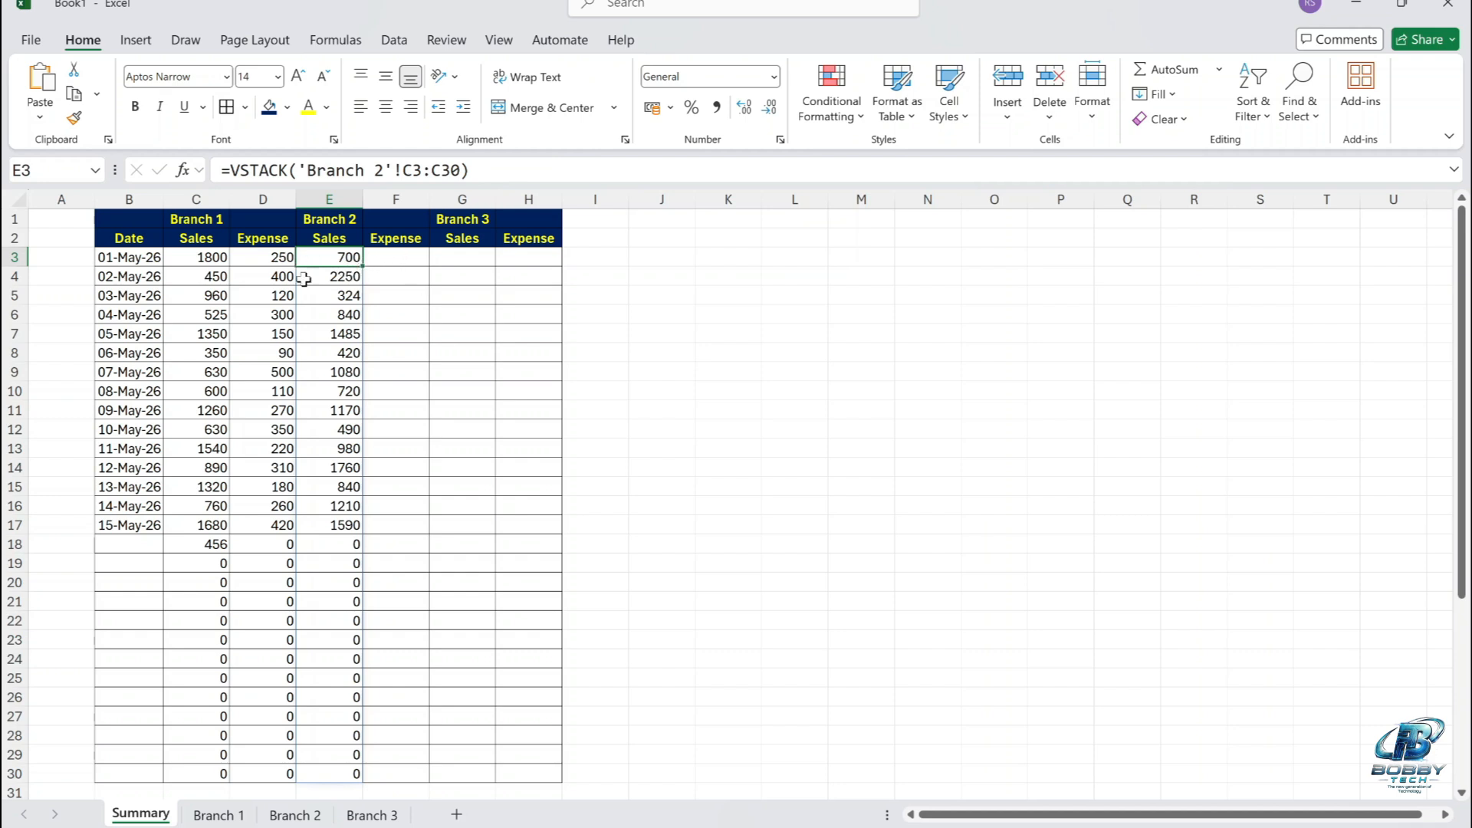
left_click_drag(360, 264, 412, 261)
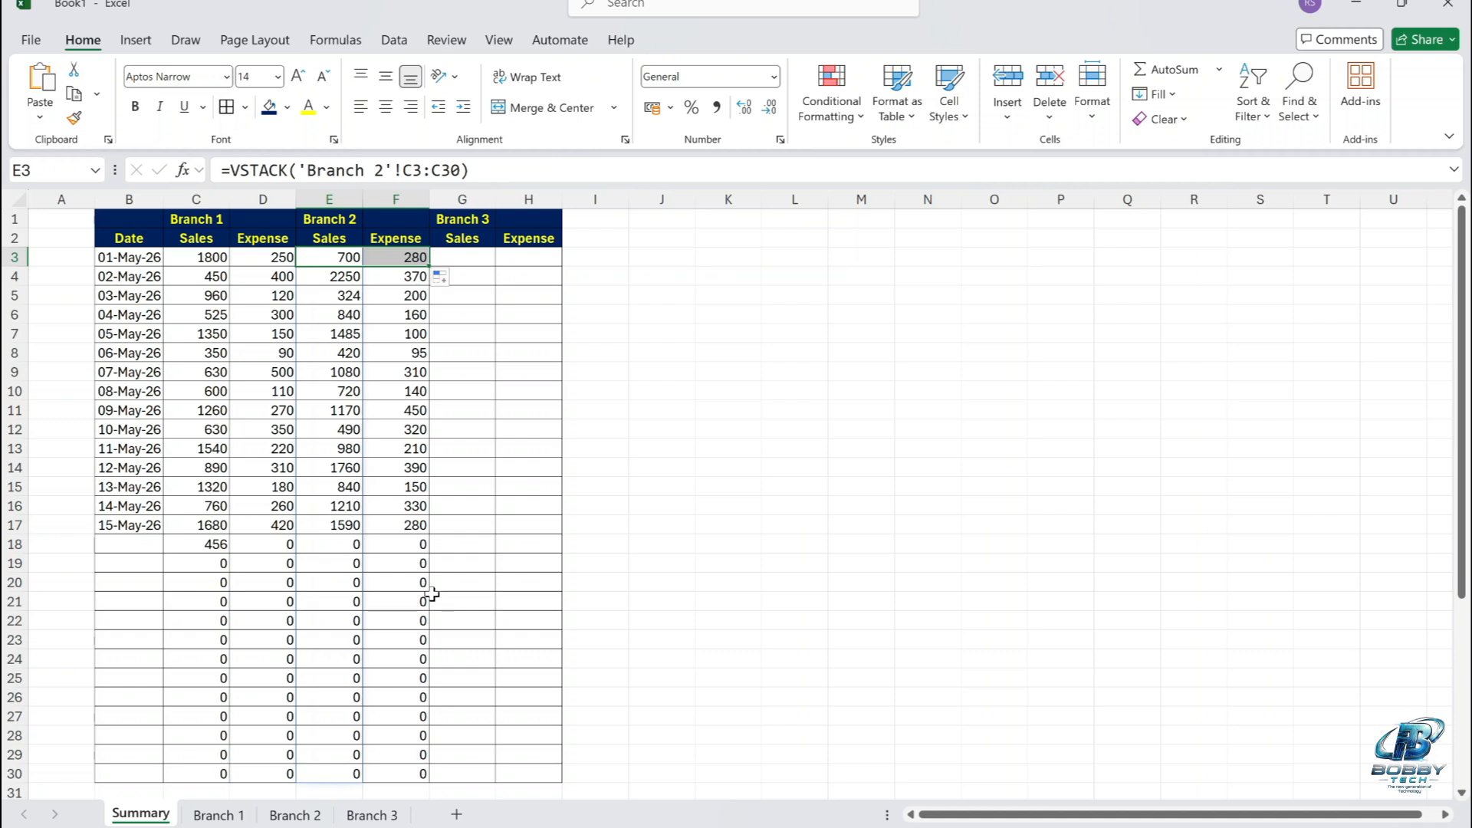
Enter ='Branch 3'!C3:C30 in cell G3 of the Summary sheet and fill it across to H3.
left_click(464, 253)
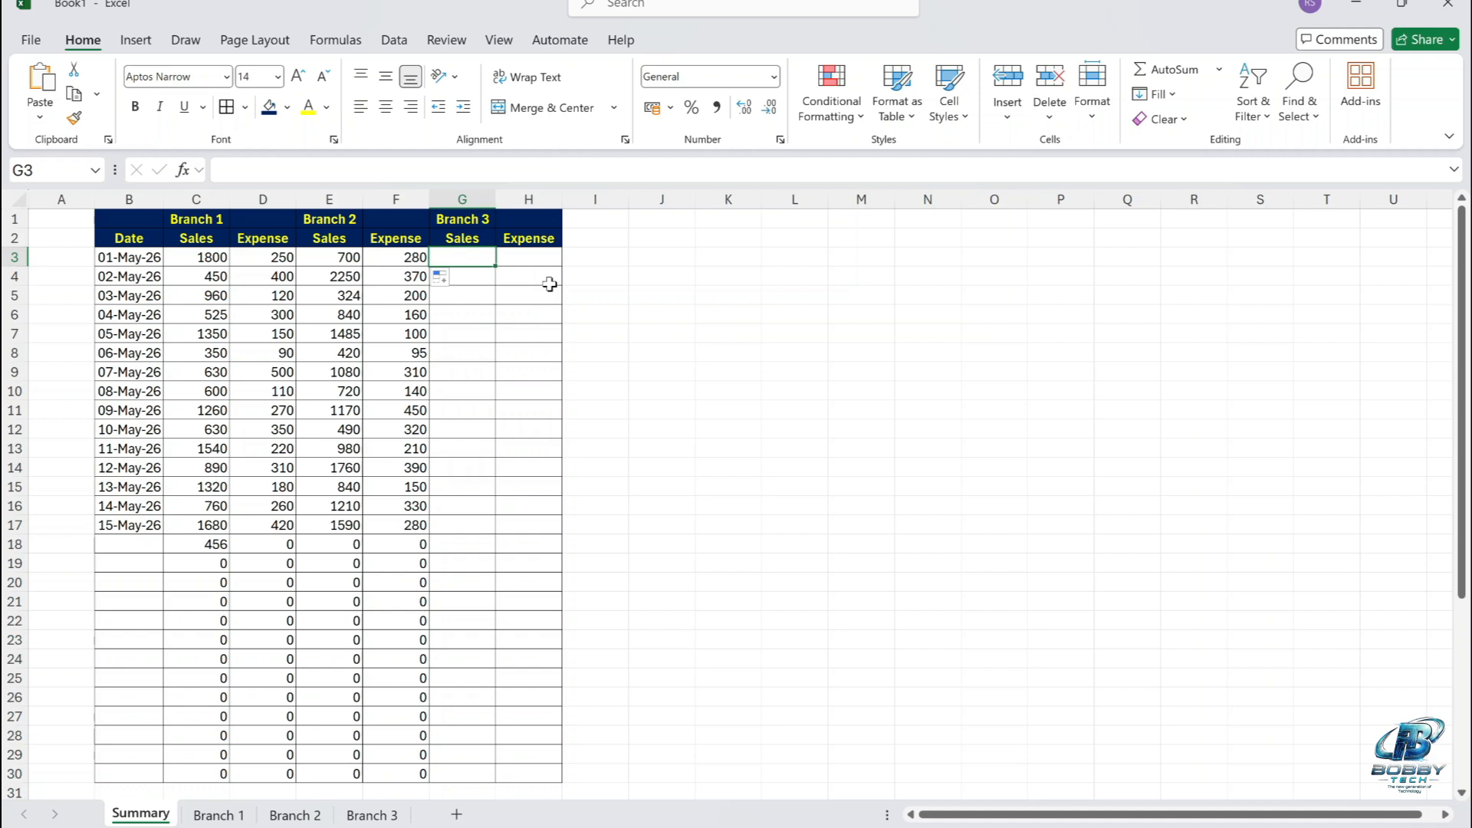
type("=")
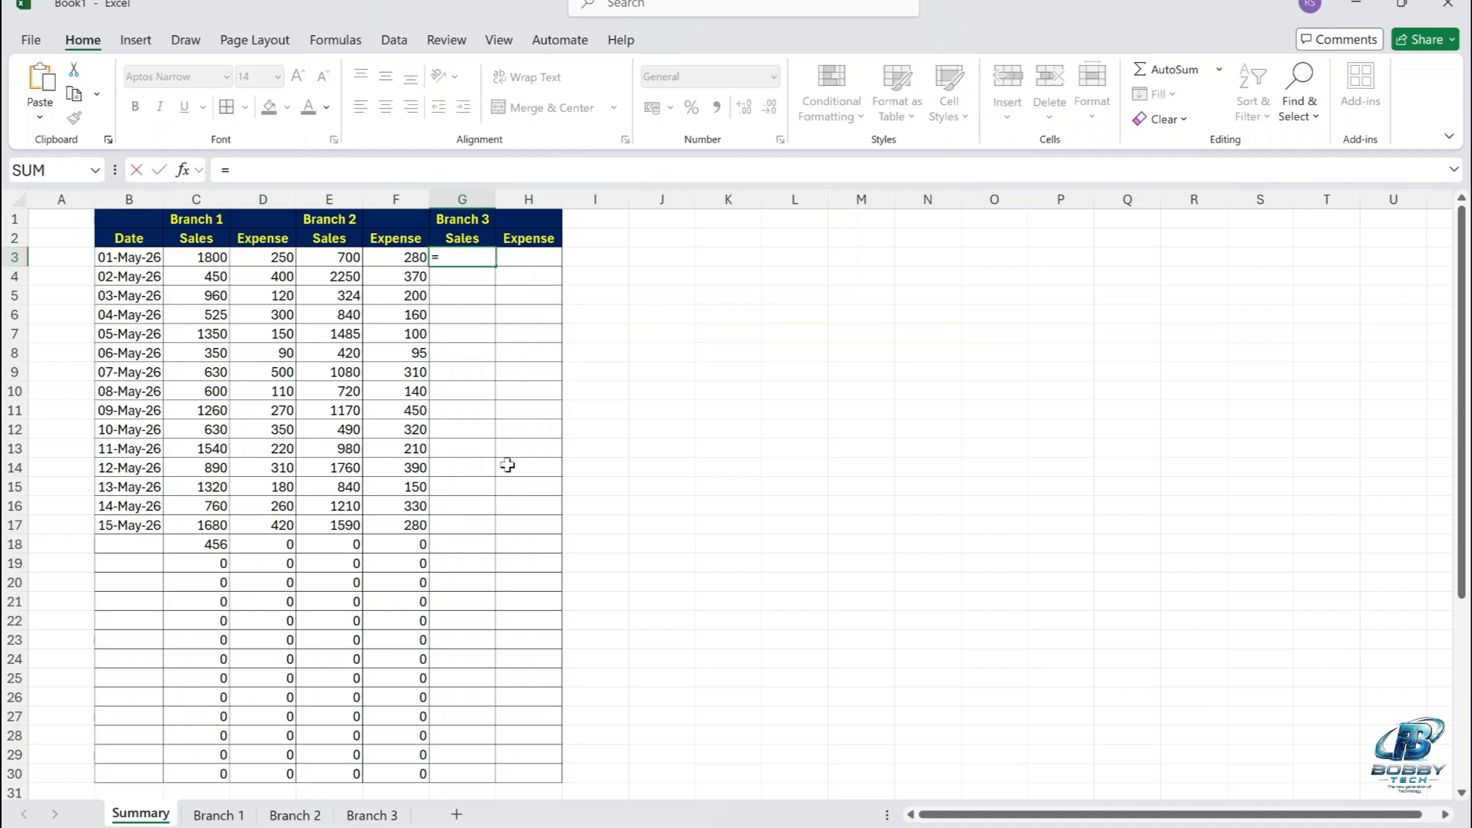
left_click(370, 816)
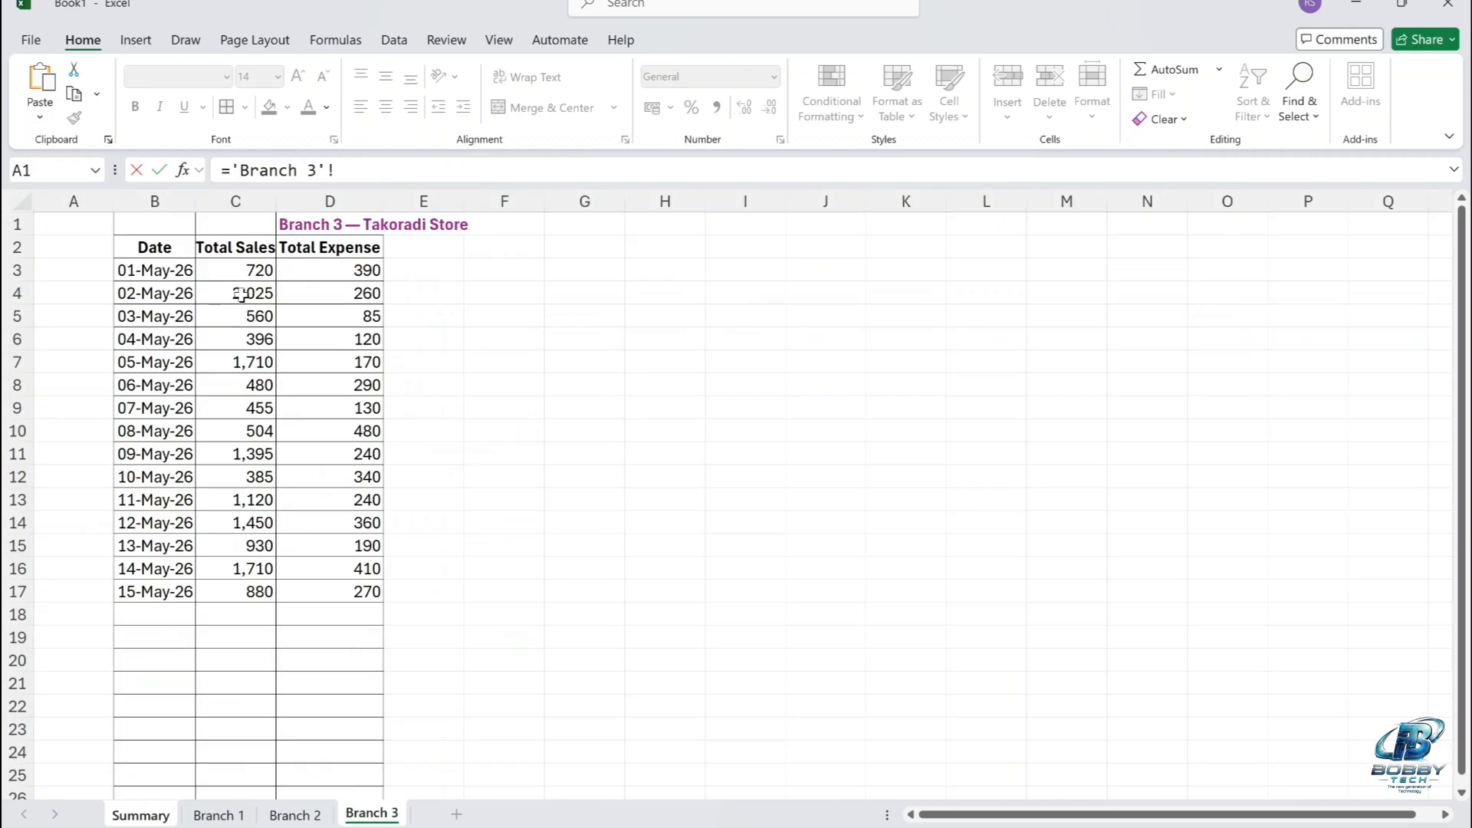
left_click_drag(252, 272, 204, 565)
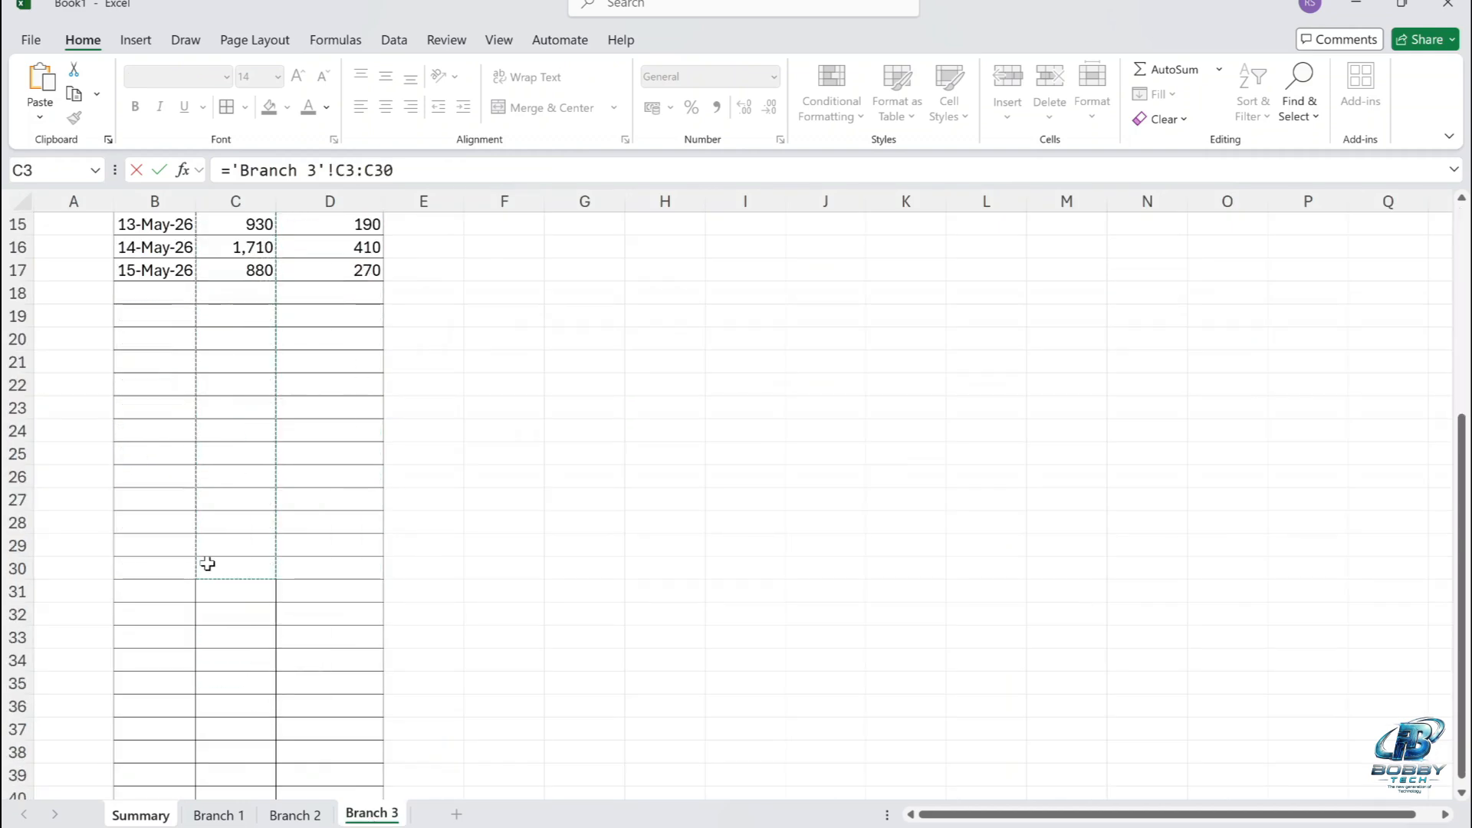
key("Return")
left_click(493, 258)
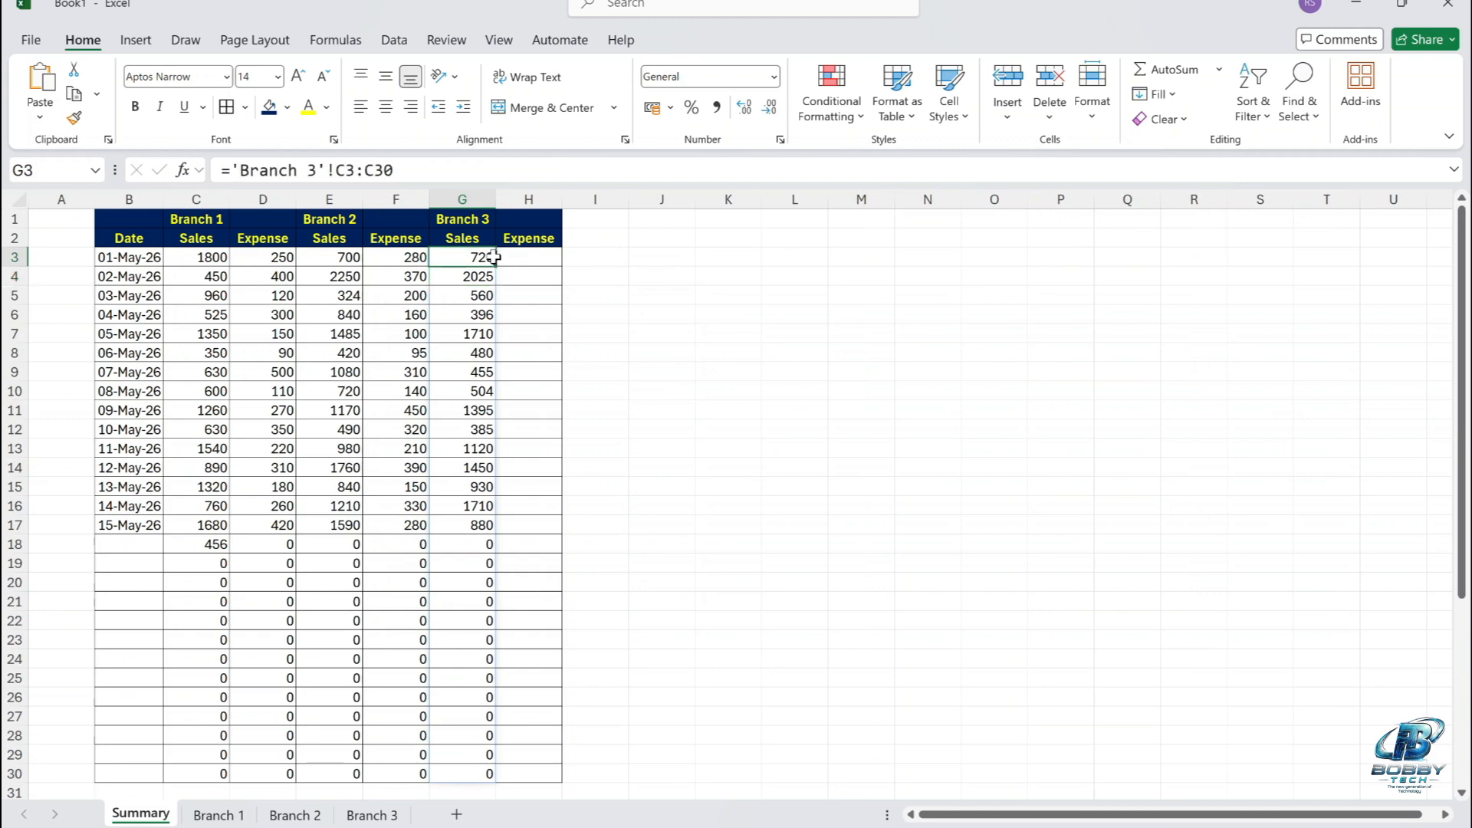
left_click_drag(514, 268, 529, 266)
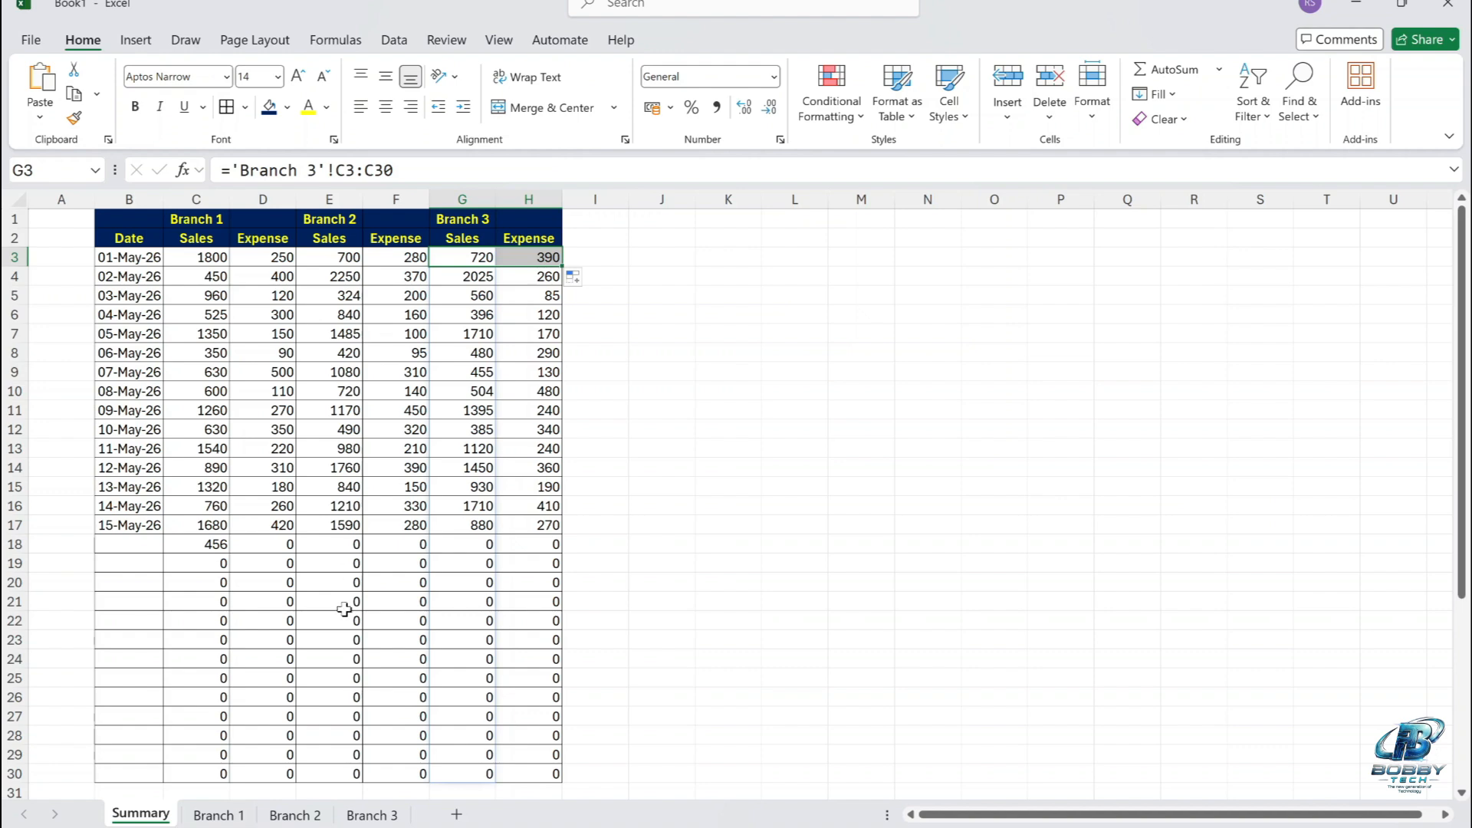
Delete the extra sales value in cell C18 of the Branch 1 sheet and return to the Summary sheet.
left_click(222, 815)
left_click(259, 614)
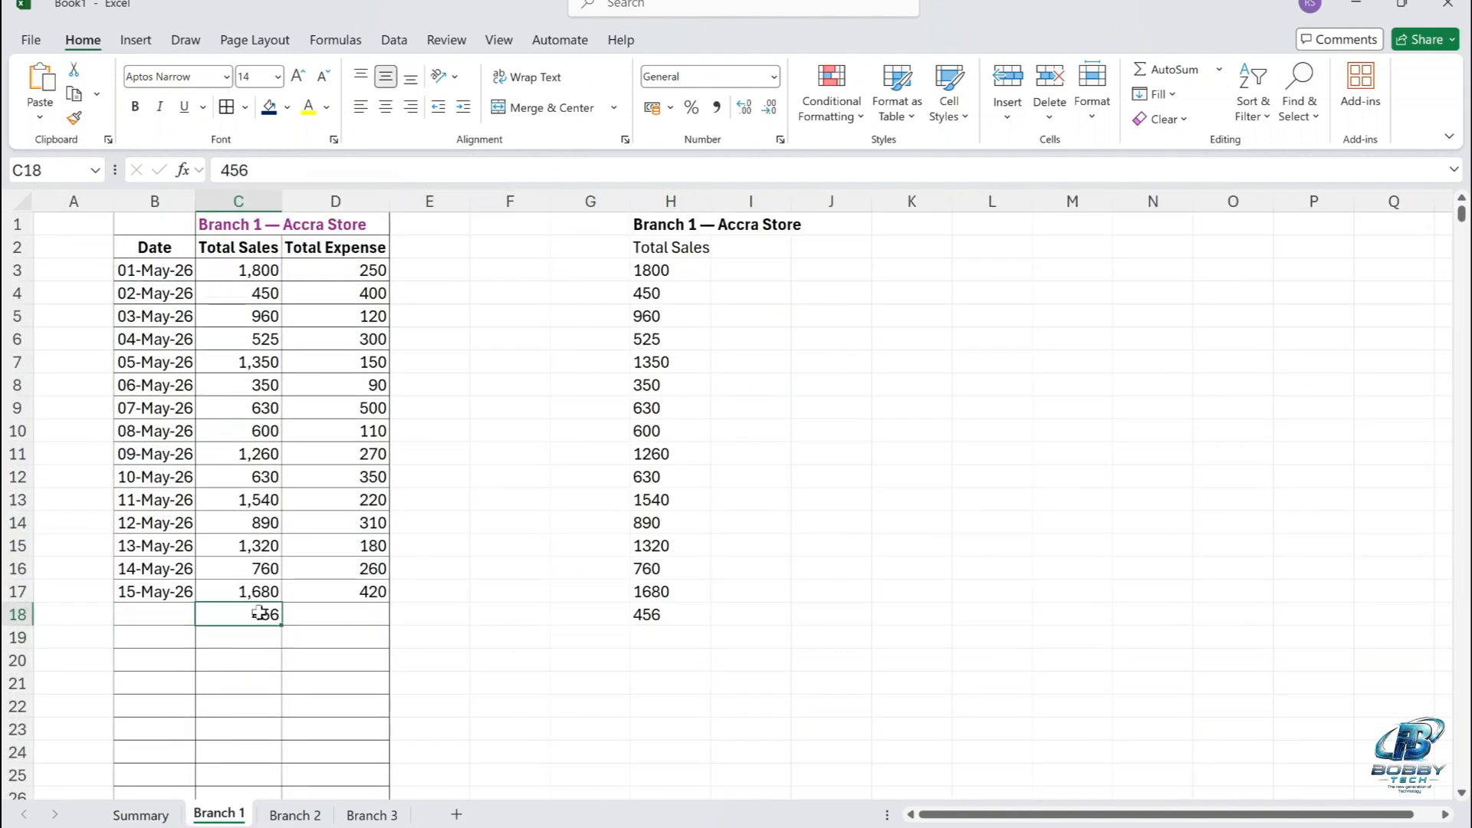
key("Delete")
left_click(163, 815)
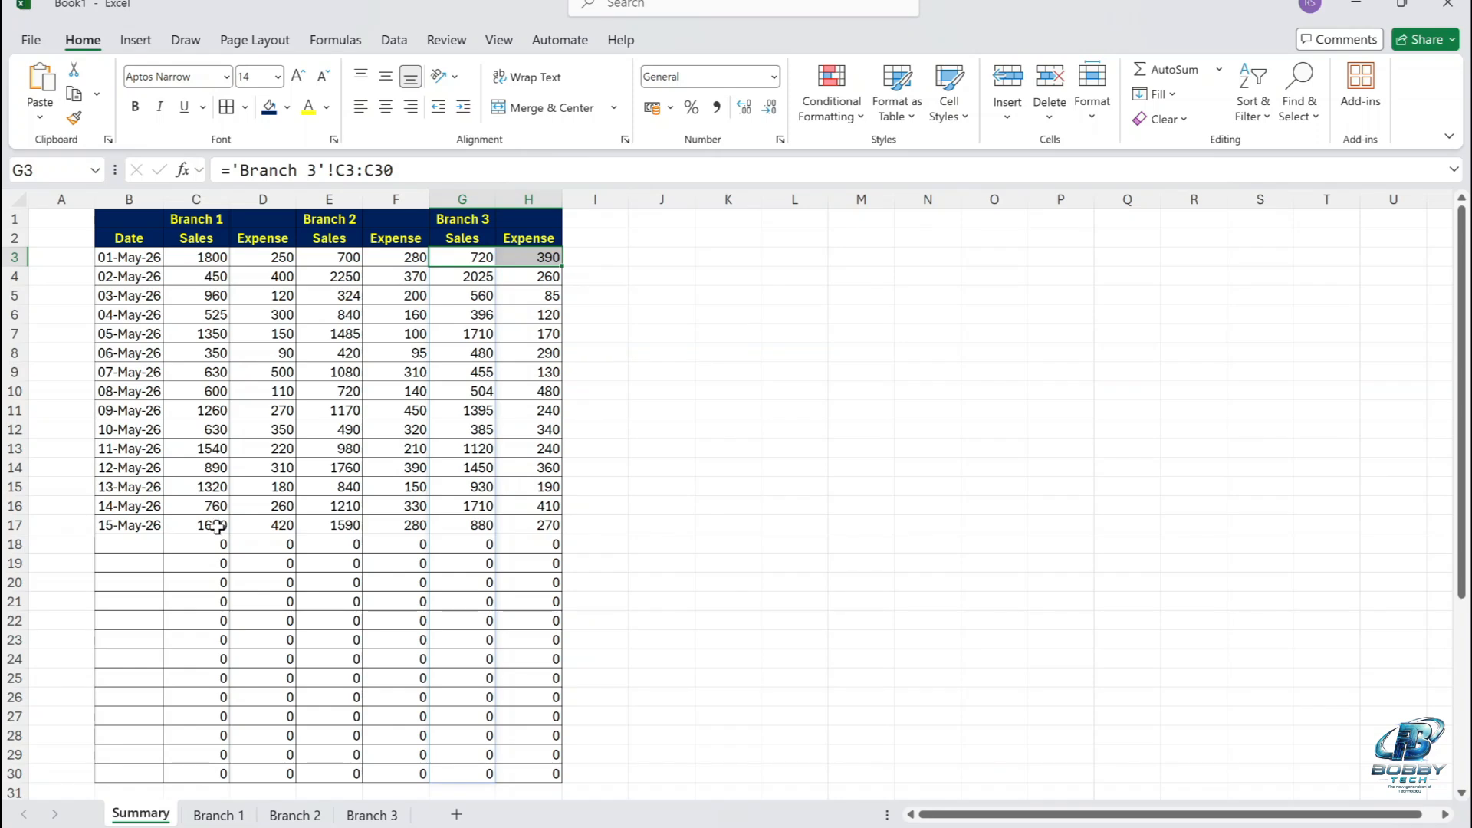
Delete the 15-May-26 sales value in cell C17 of the Branch 1 sheet and check the Summary sheet.
left_click(222, 814)
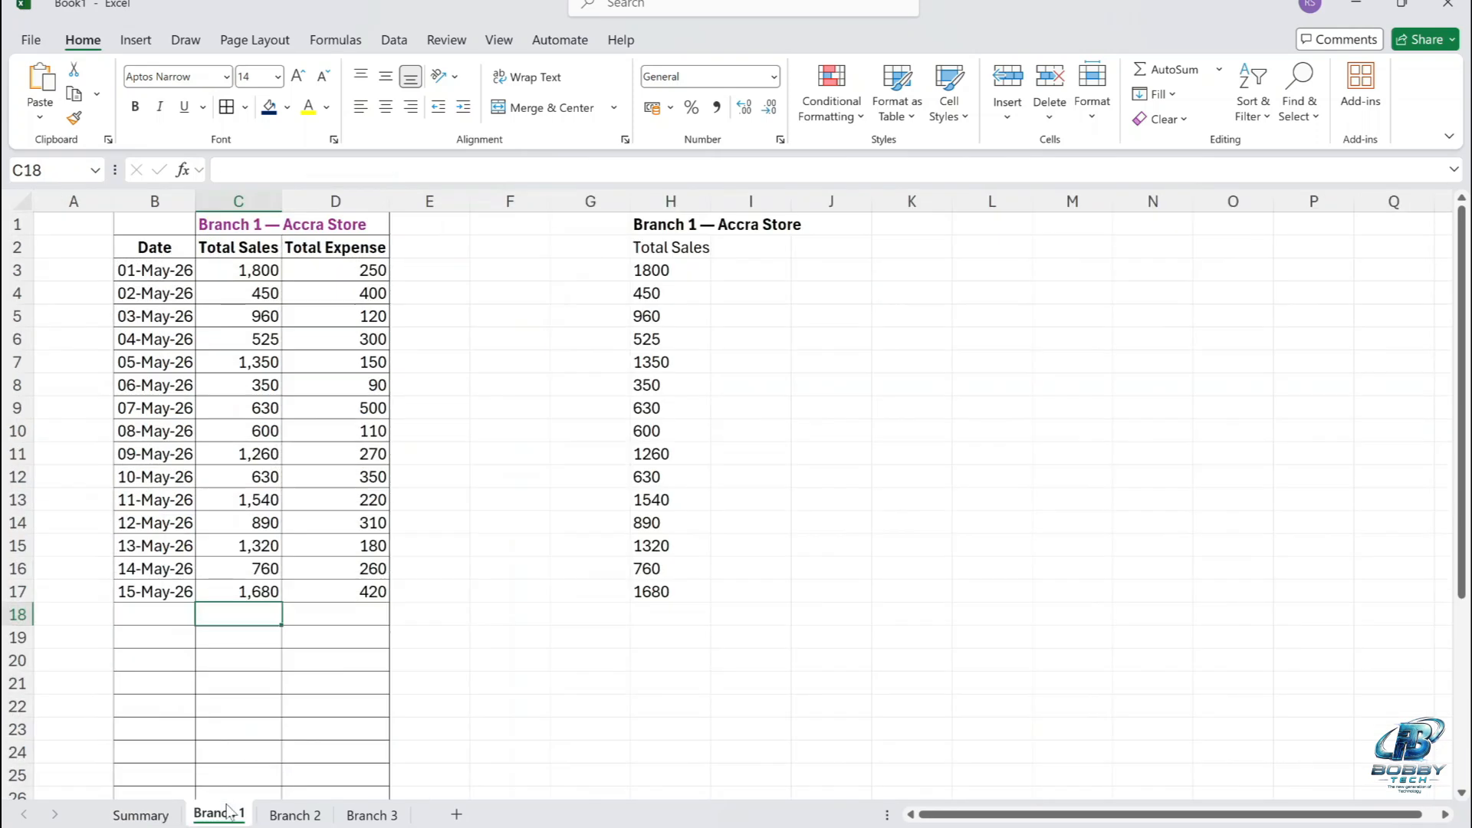
left_click(259, 597)
key("Delete")
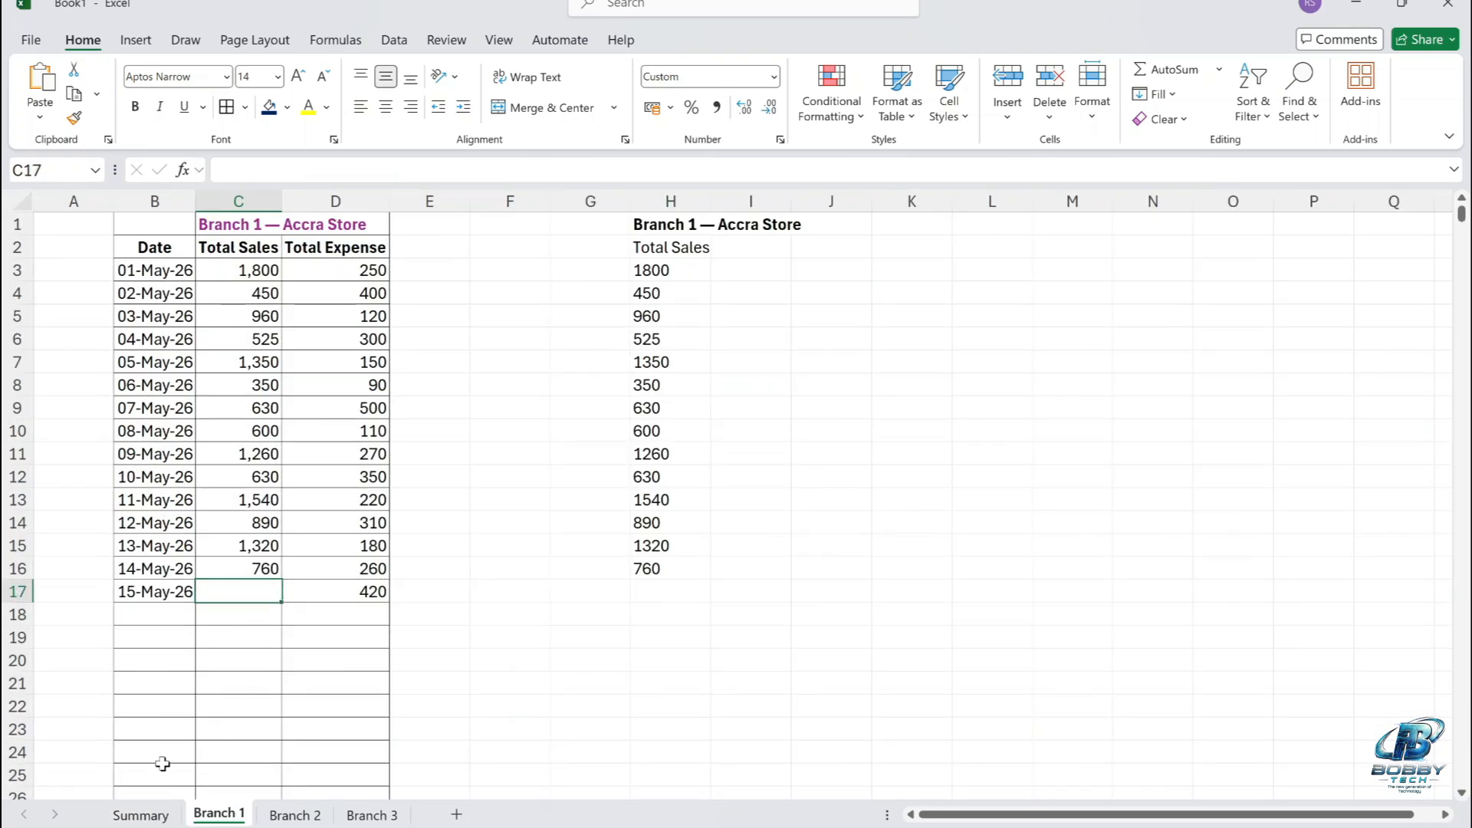
left_click(146, 814)
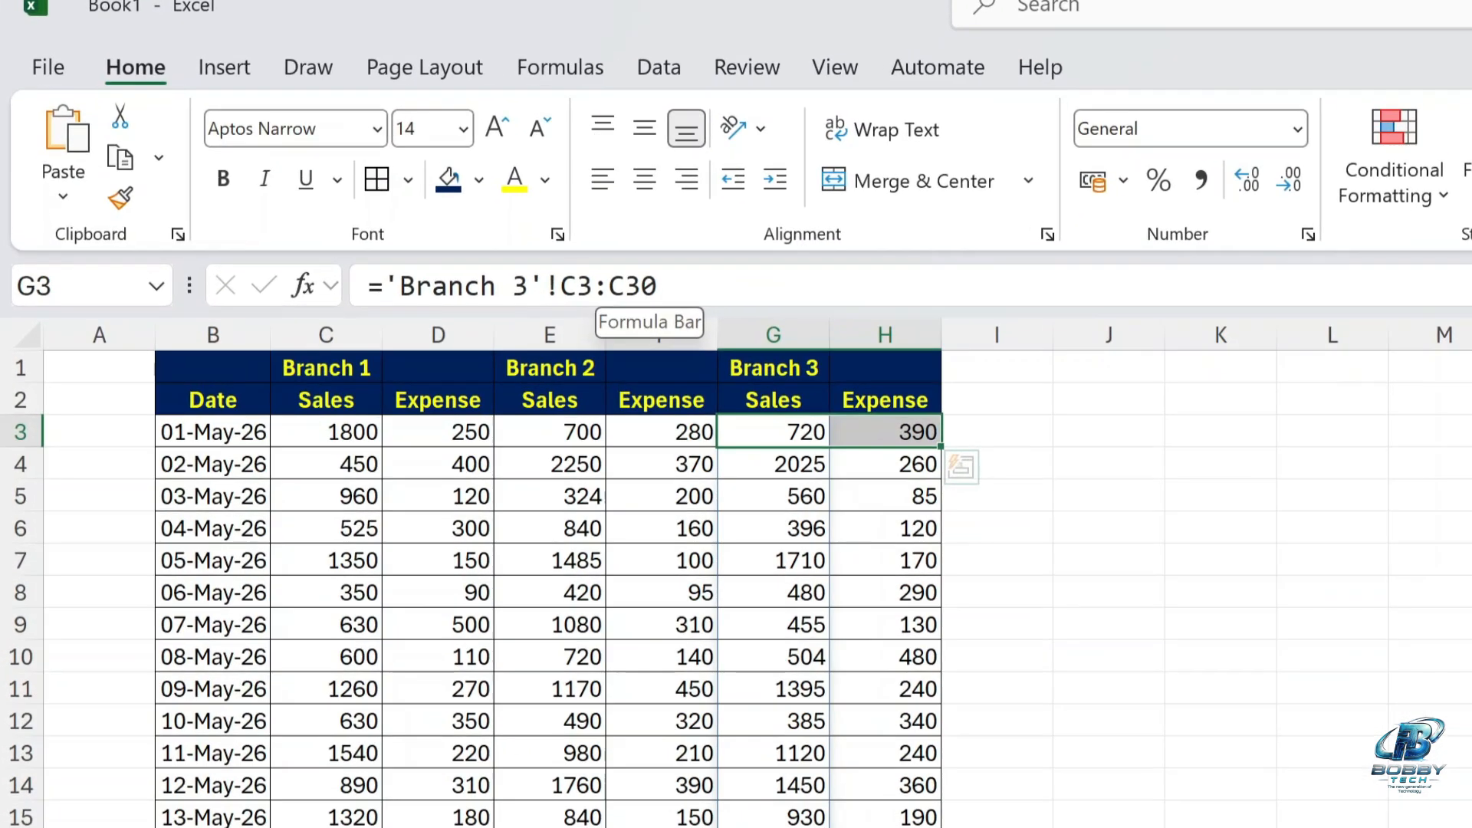
Change the Branch 1 sales formula in cell C3 to ='Branch 1'!C3:.C30 so trailing blank rows are trimmed.
left_click(530, 250)
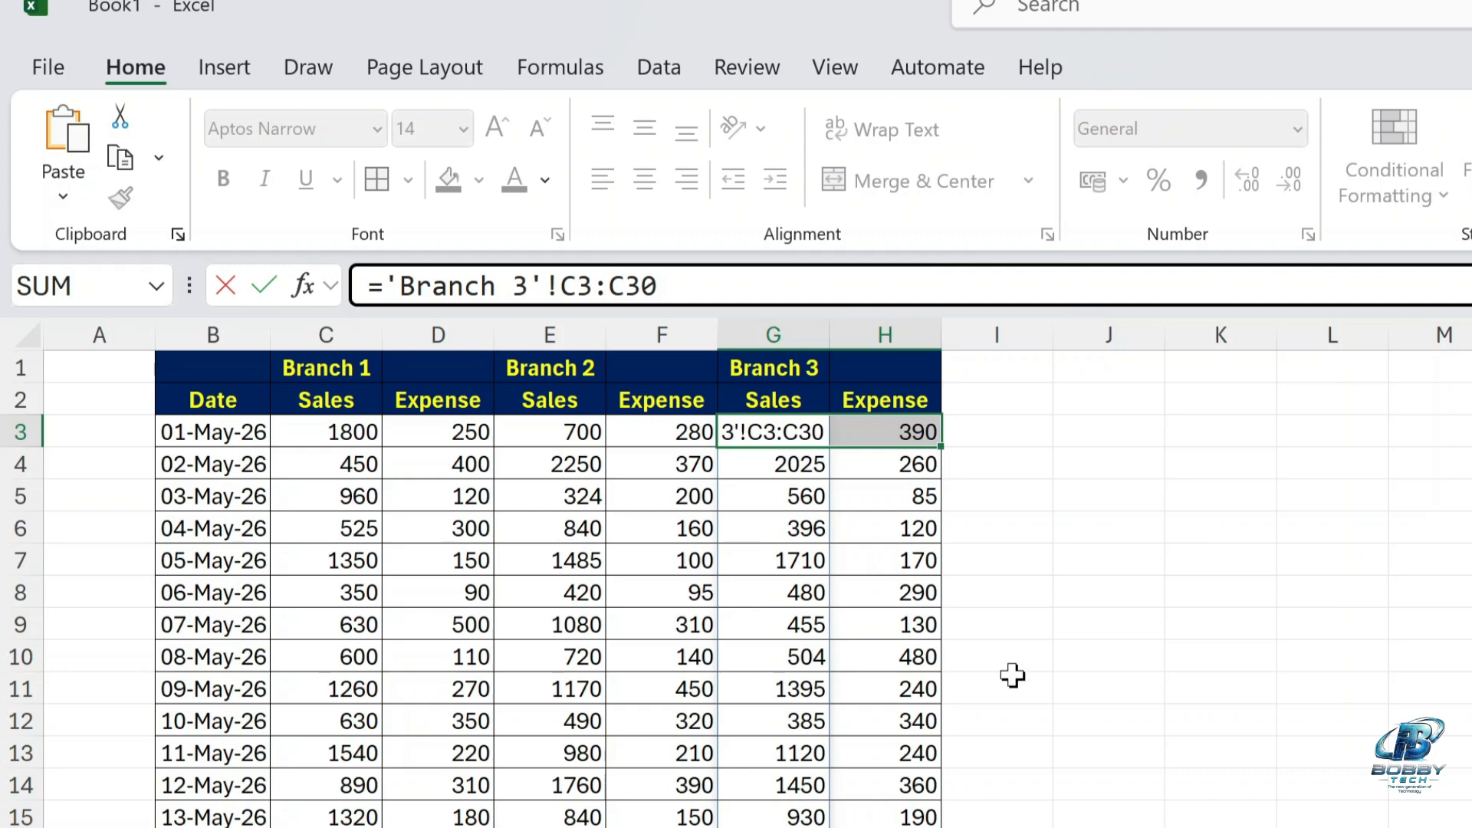
key("Escape")
left_click(338, 431)
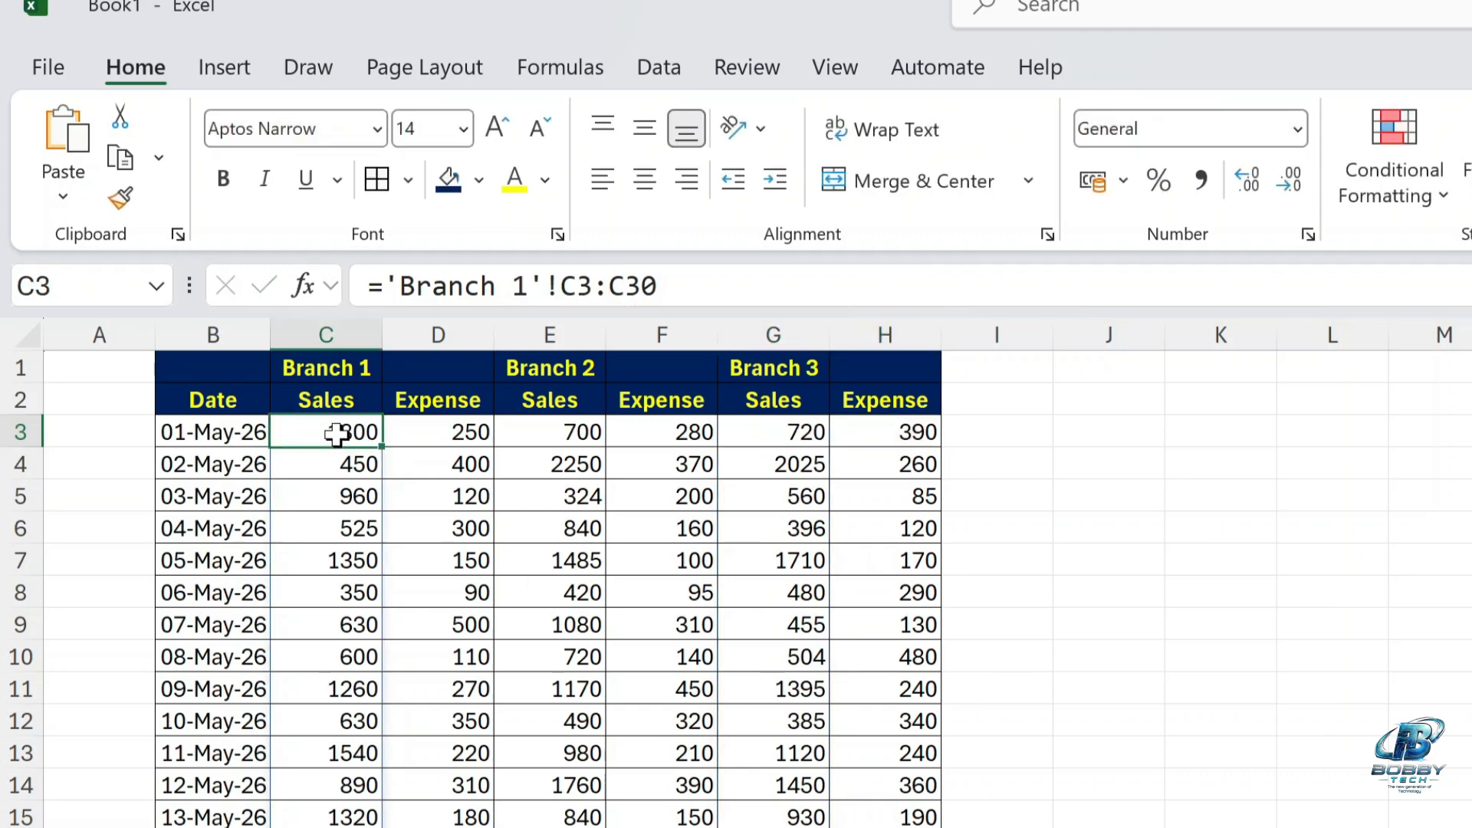
key("F2")
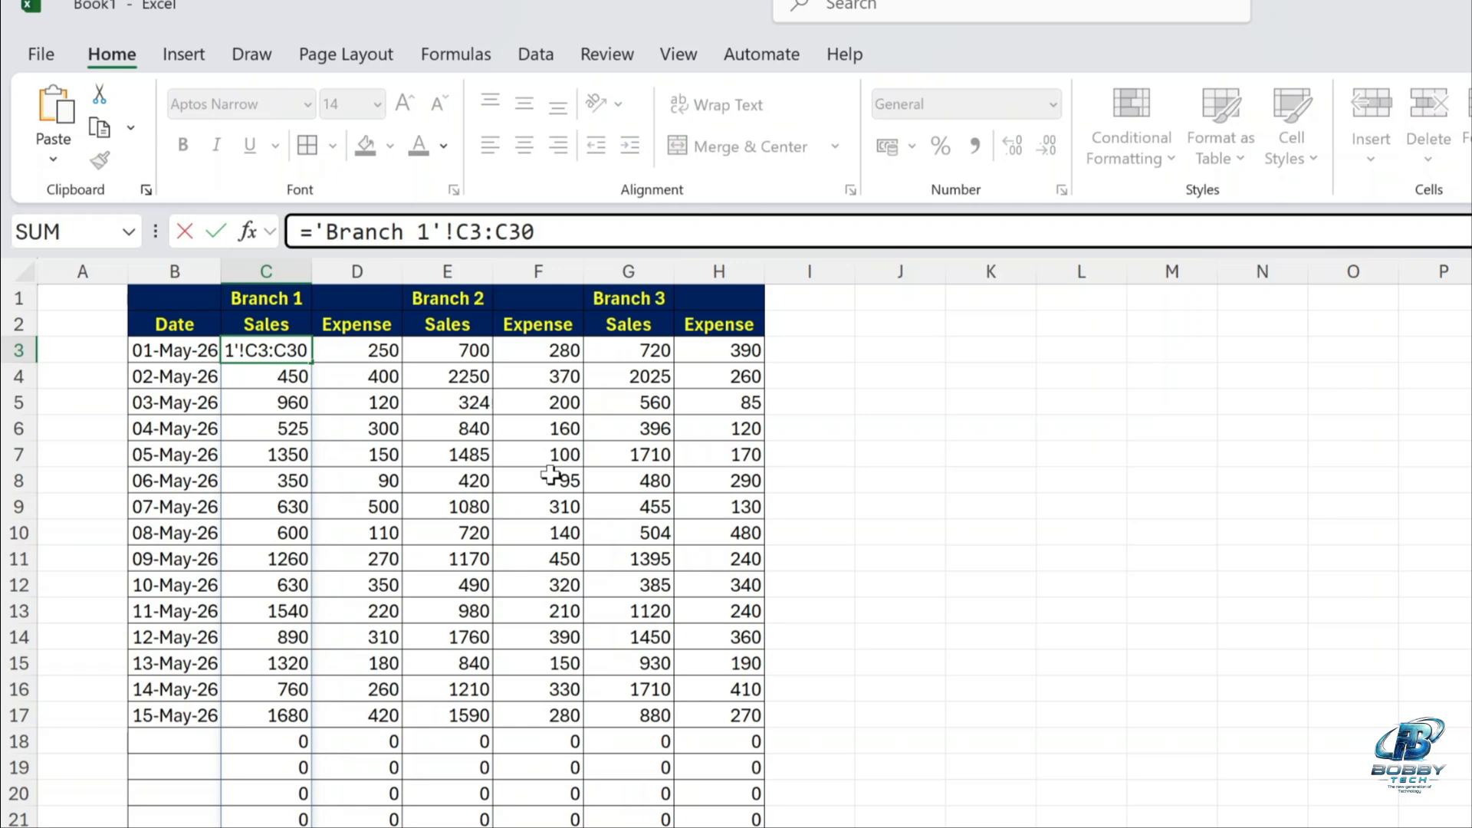
type(".")
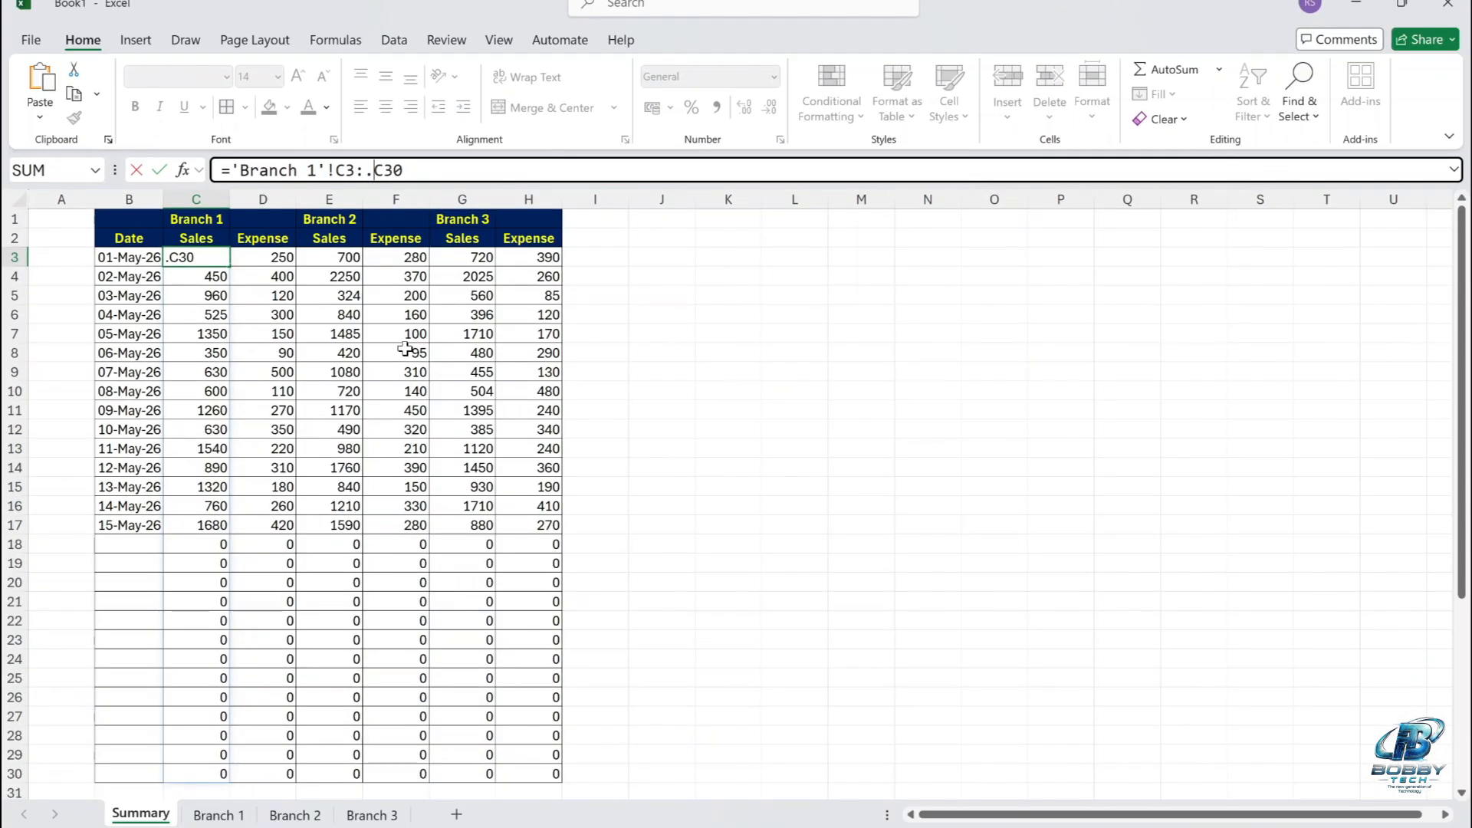
key("Return")
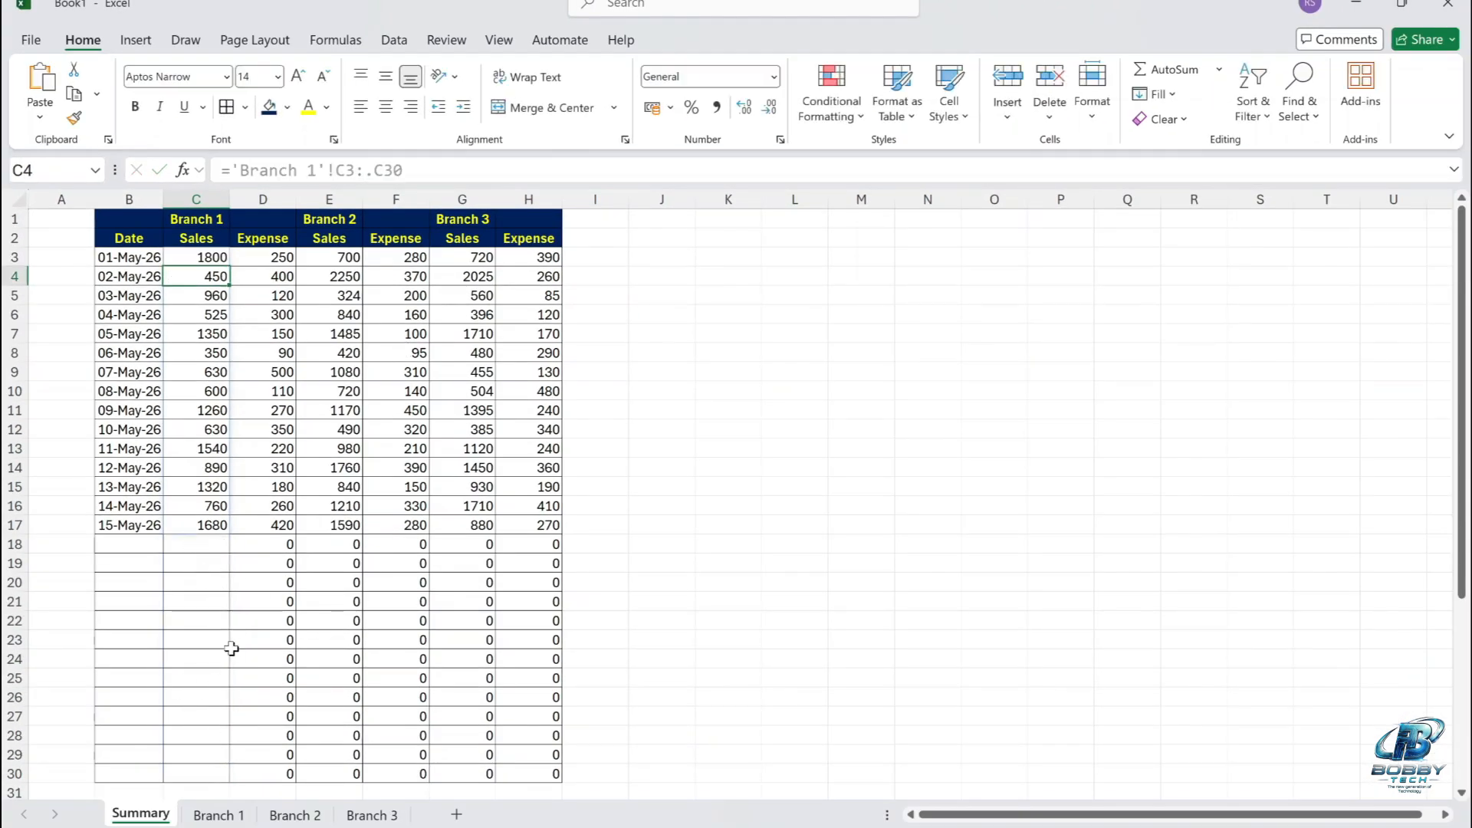
Change the Branch 1 expense formula in cell D3 to the trimmed reference ='Branch 1'!D3:.D30.
left_click(283, 260)
key("F2")
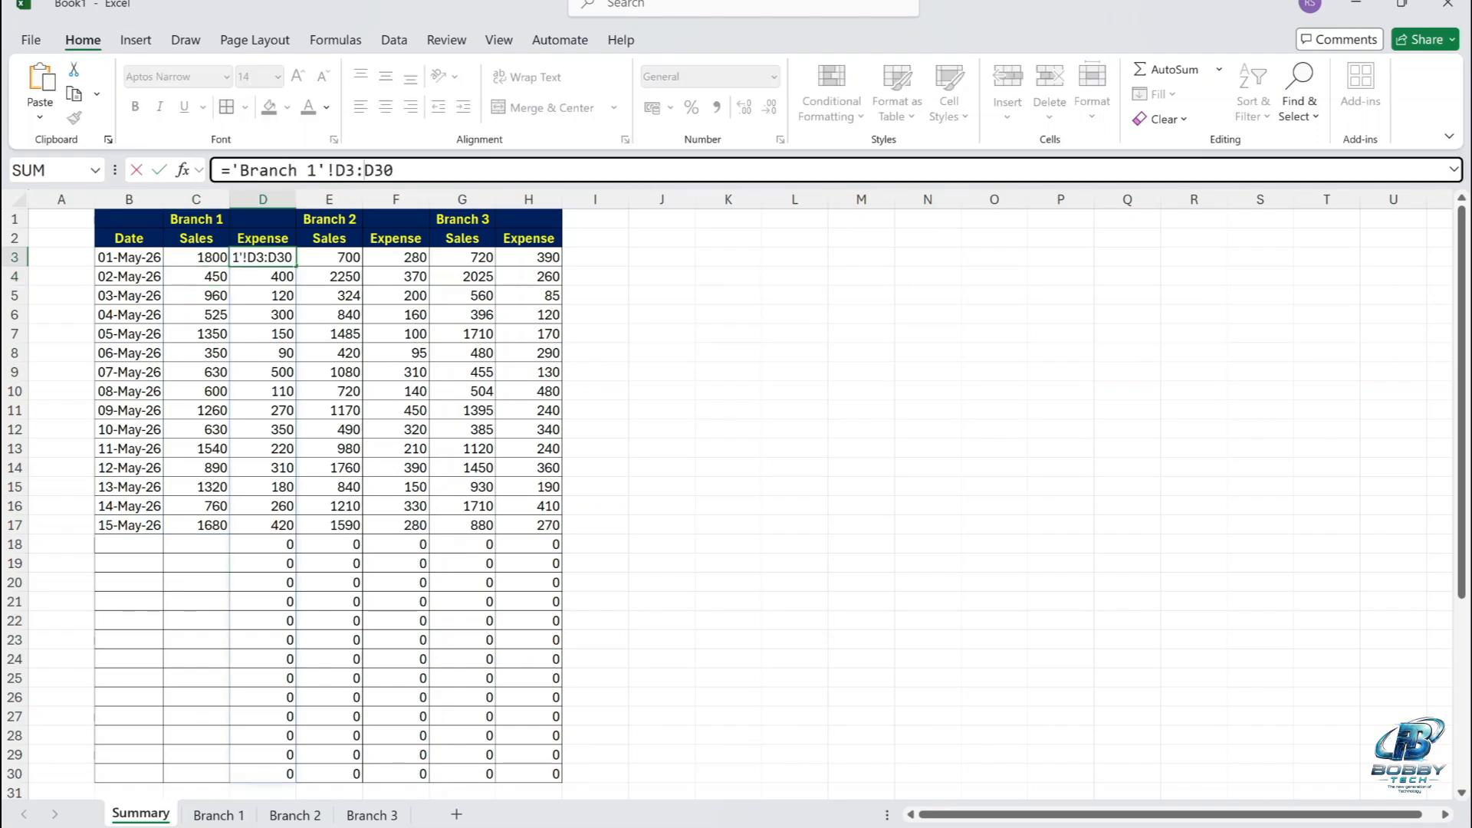
key("Left")
key("Left")
key("Left")
type(".")
key("Return")
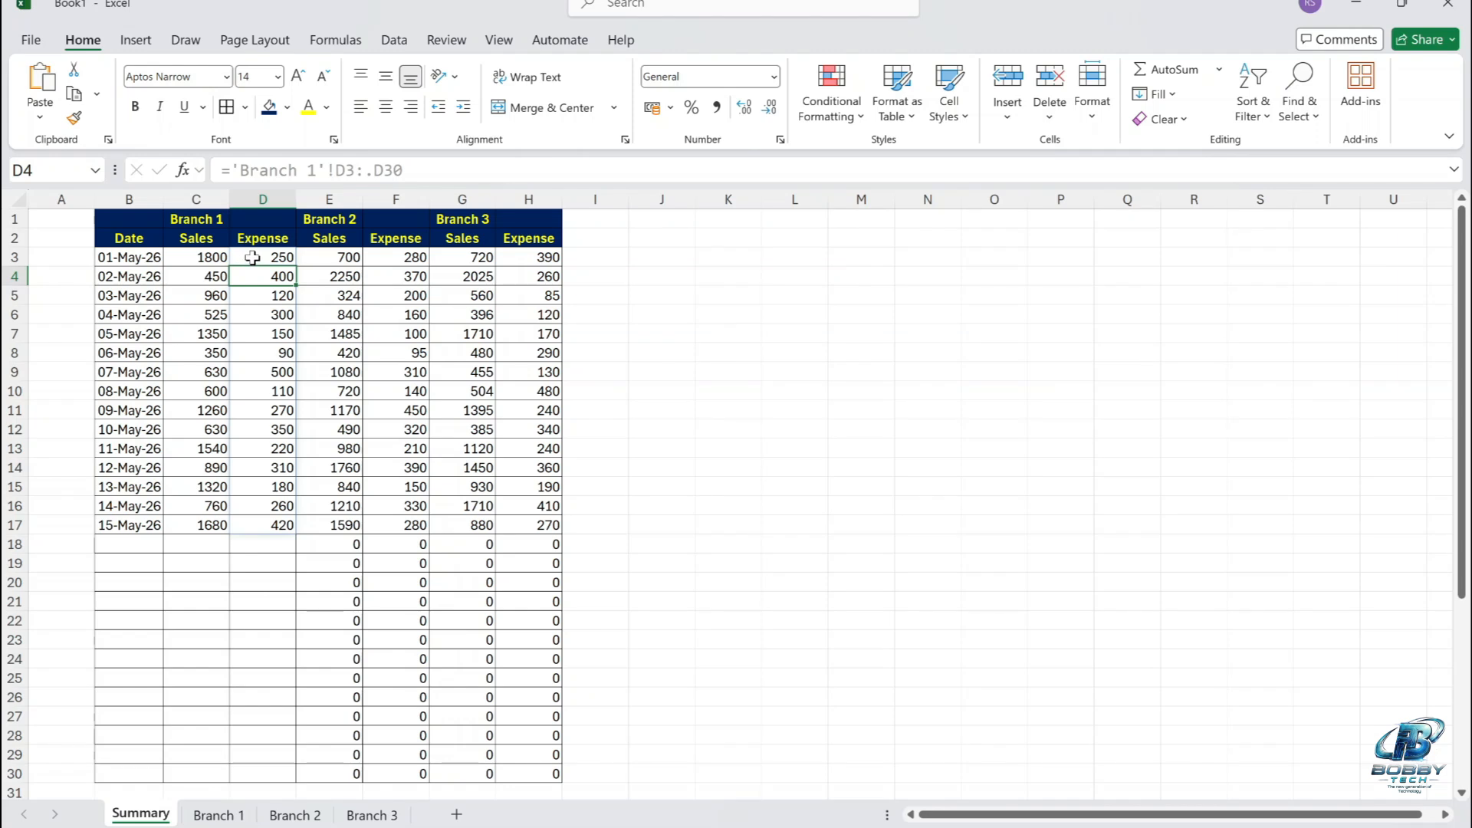
Change the Branch 2 sales formula in cell E3 to =VSTACK('Branch 2'!C3:.C30) and fill it across to F3.
left_click(346, 257)
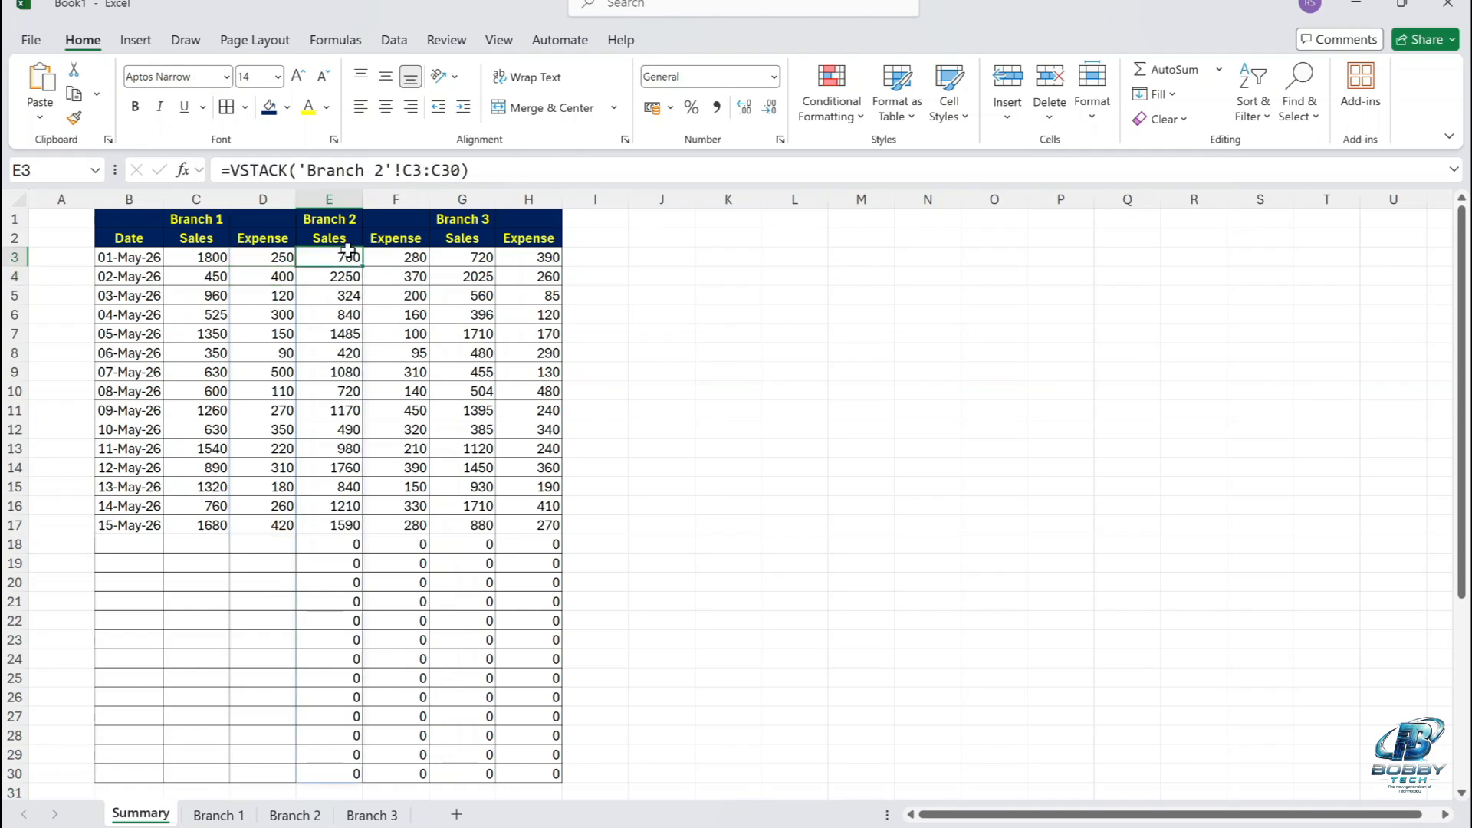
key("F2")
key("Left")
key("Left")
key("Left")
key("Left")
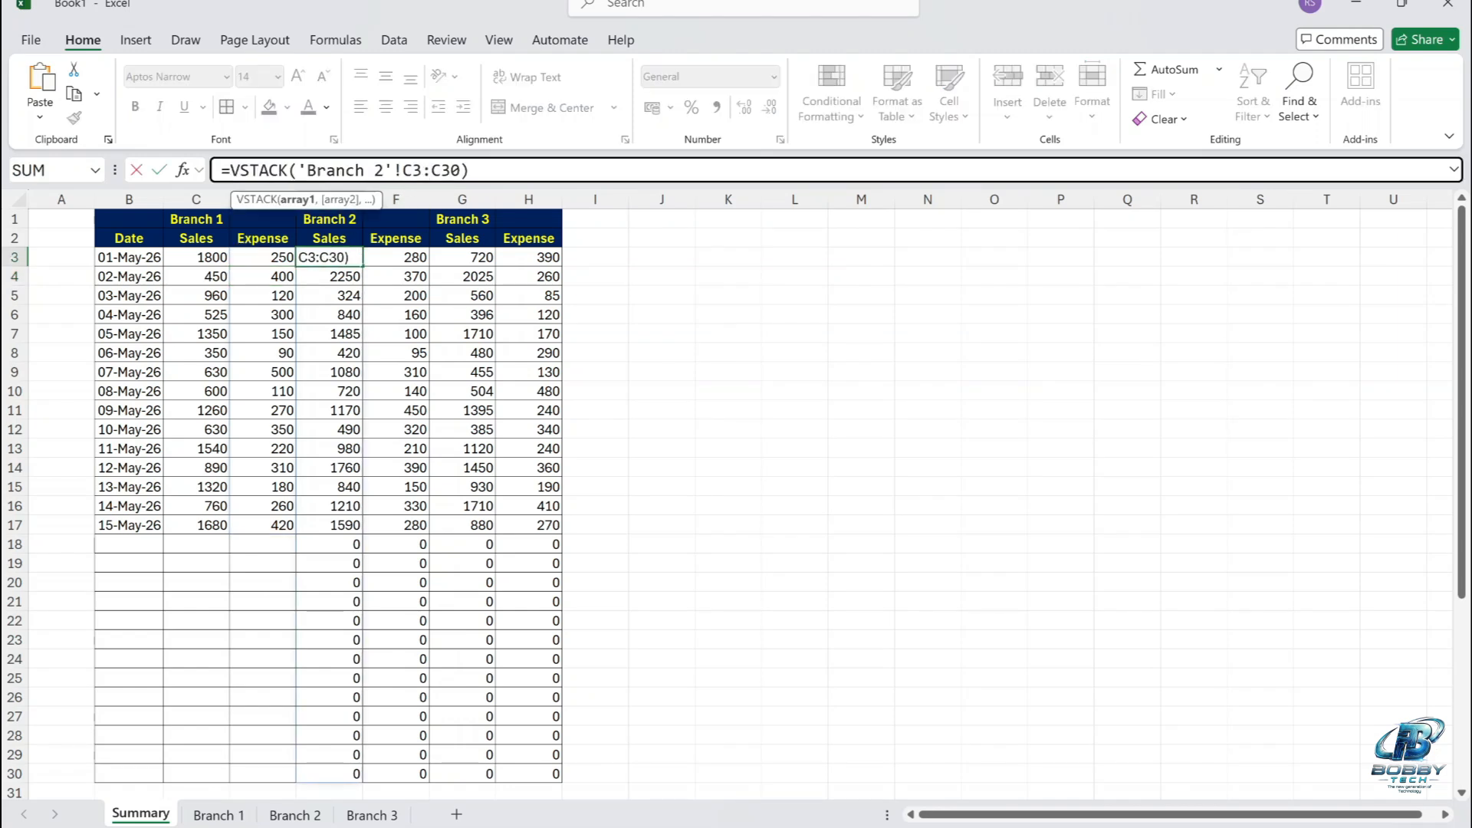
type(".")
key("Return")
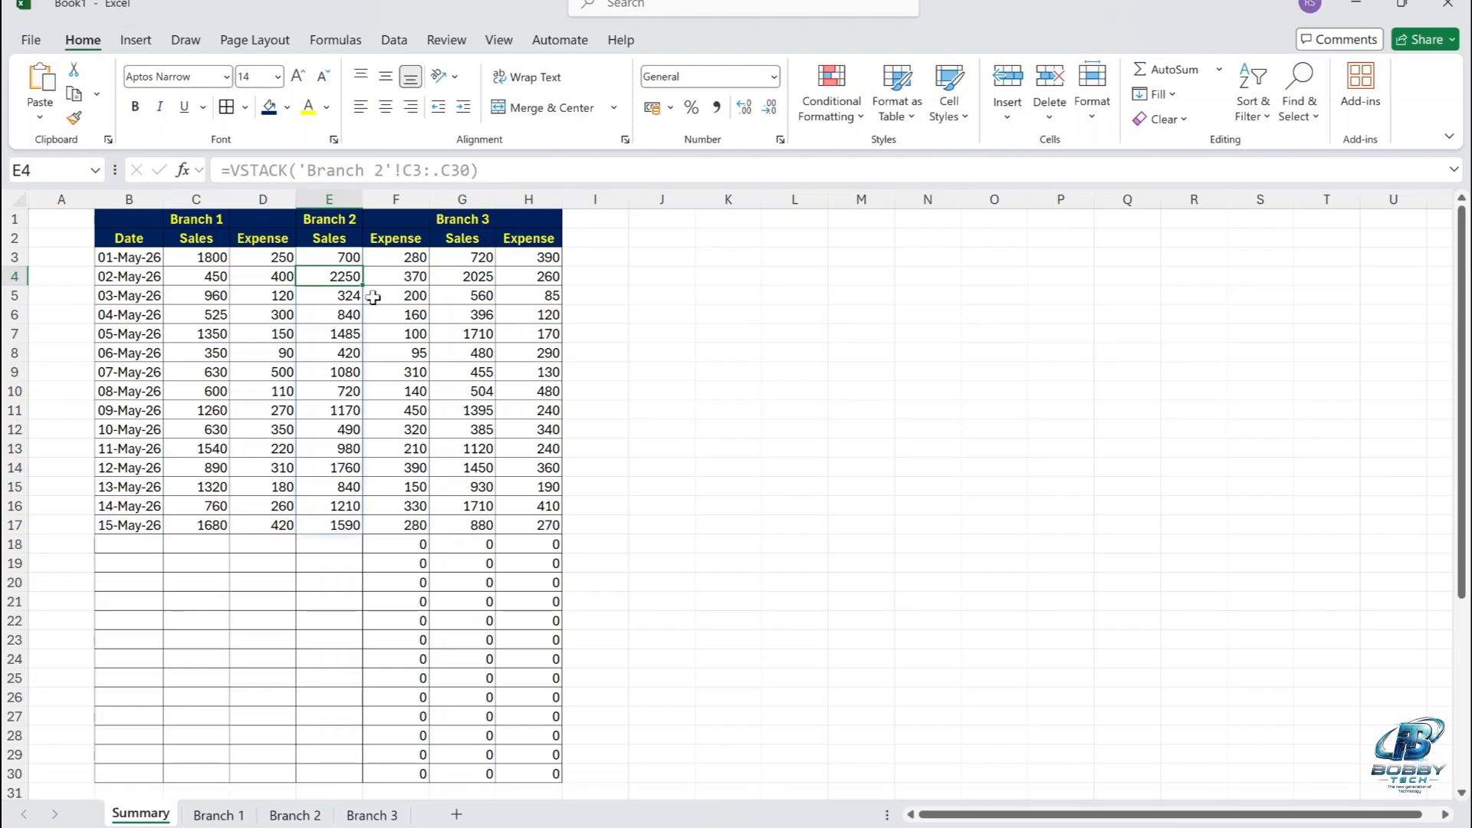
left_click(341, 260)
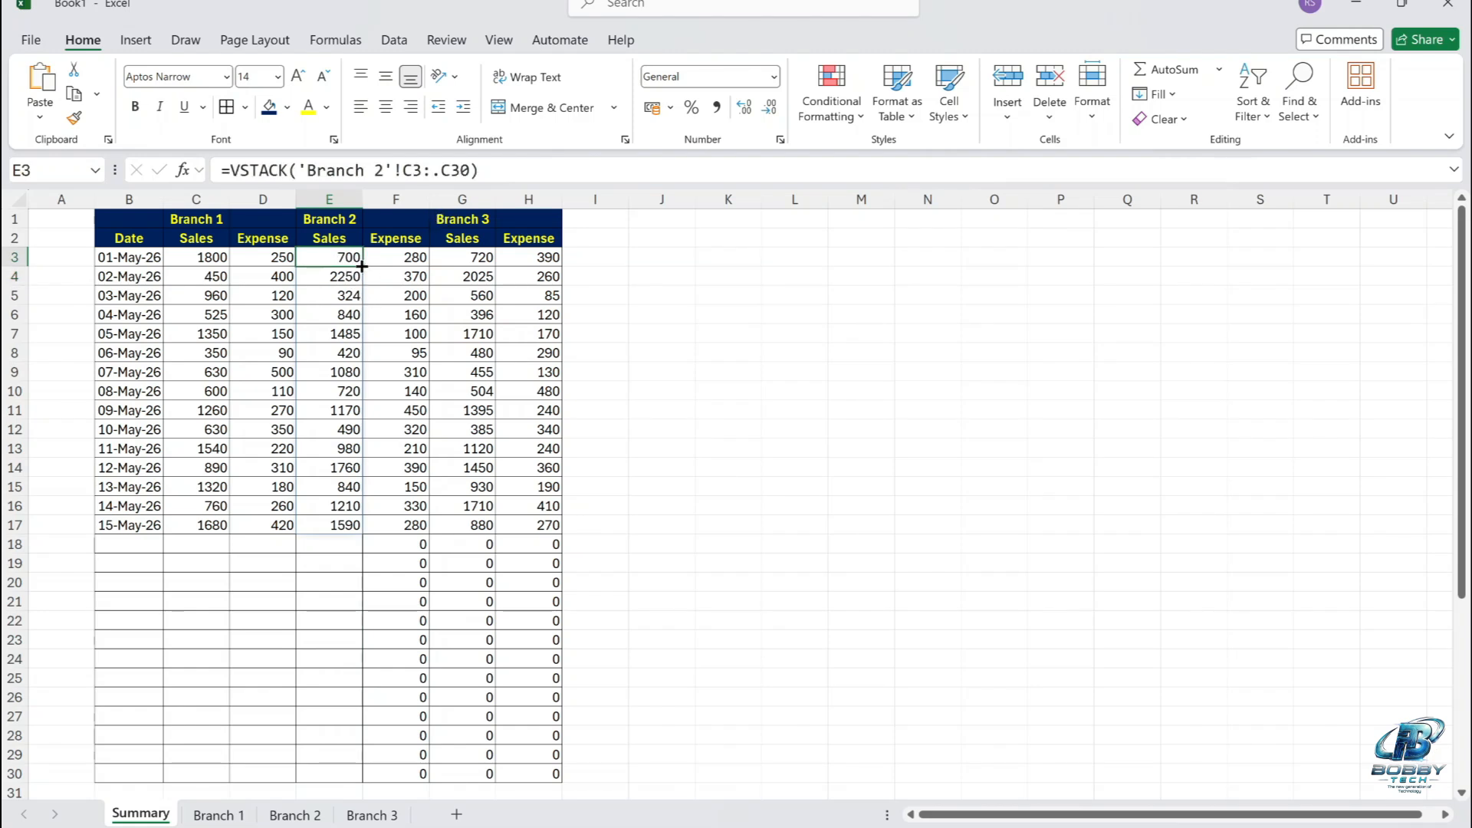
left_click_drag(361, 266, 412, 260)
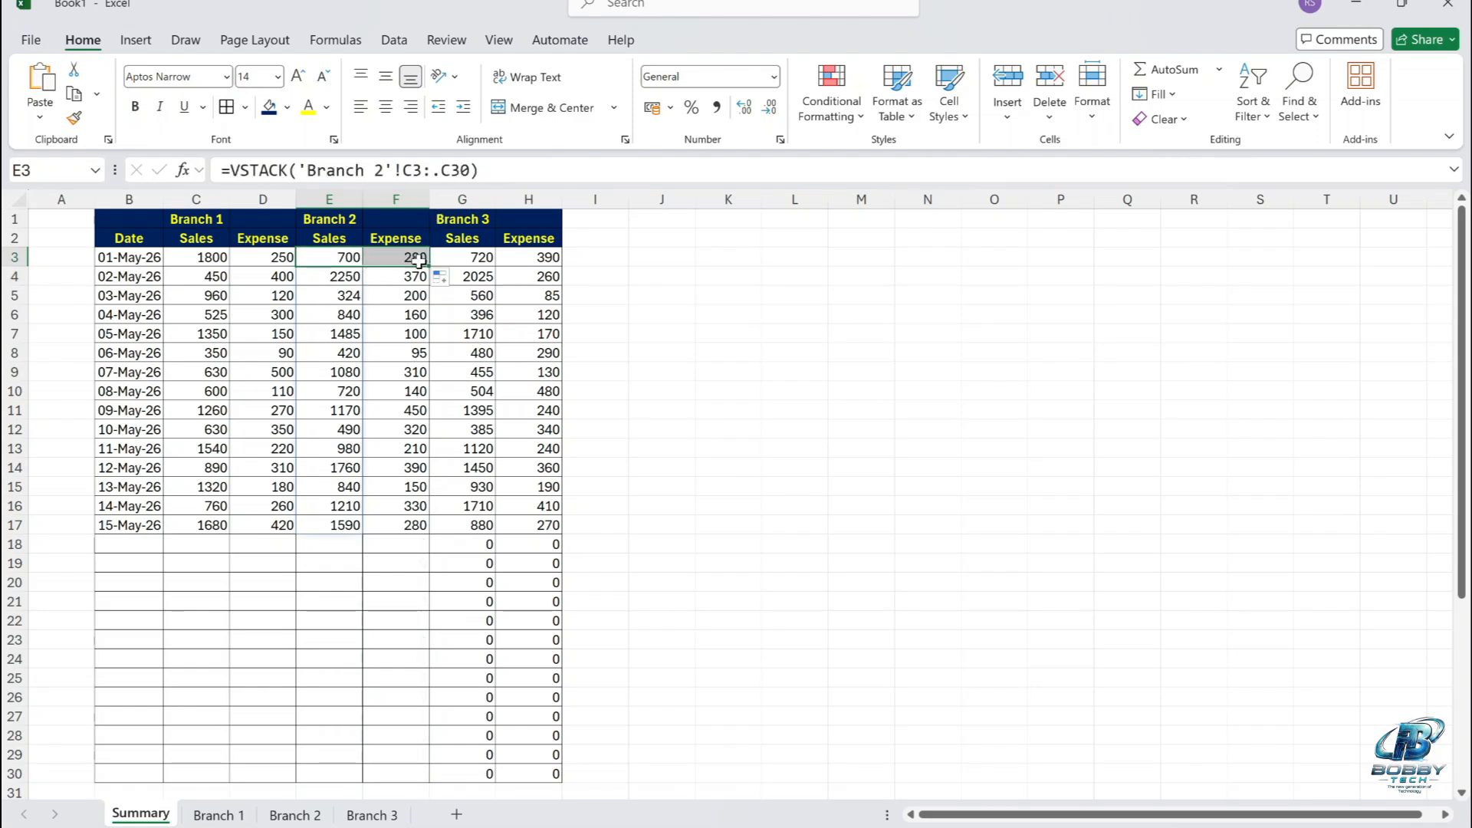
left_click(453, 259)
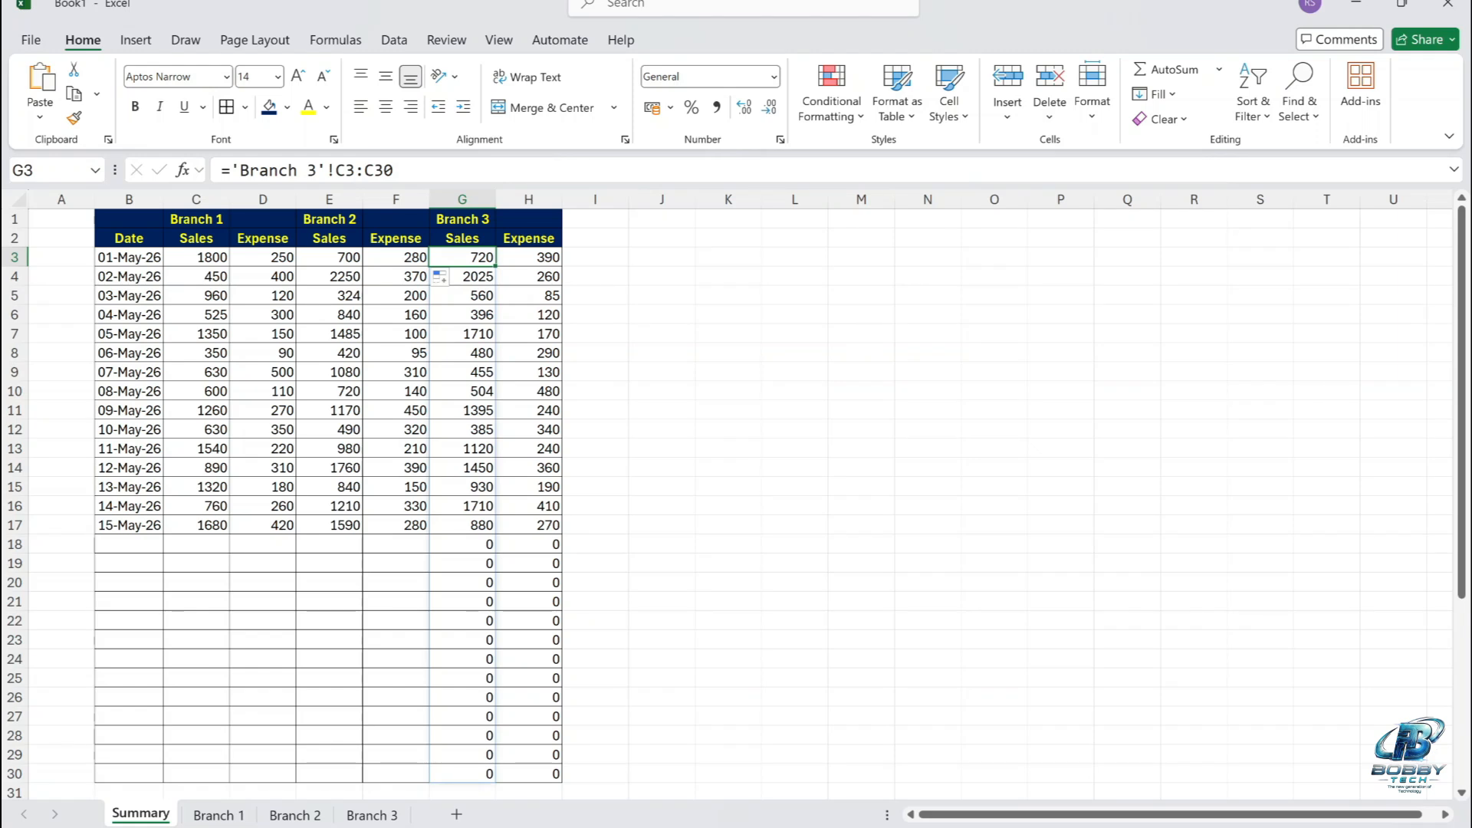
key("F2")
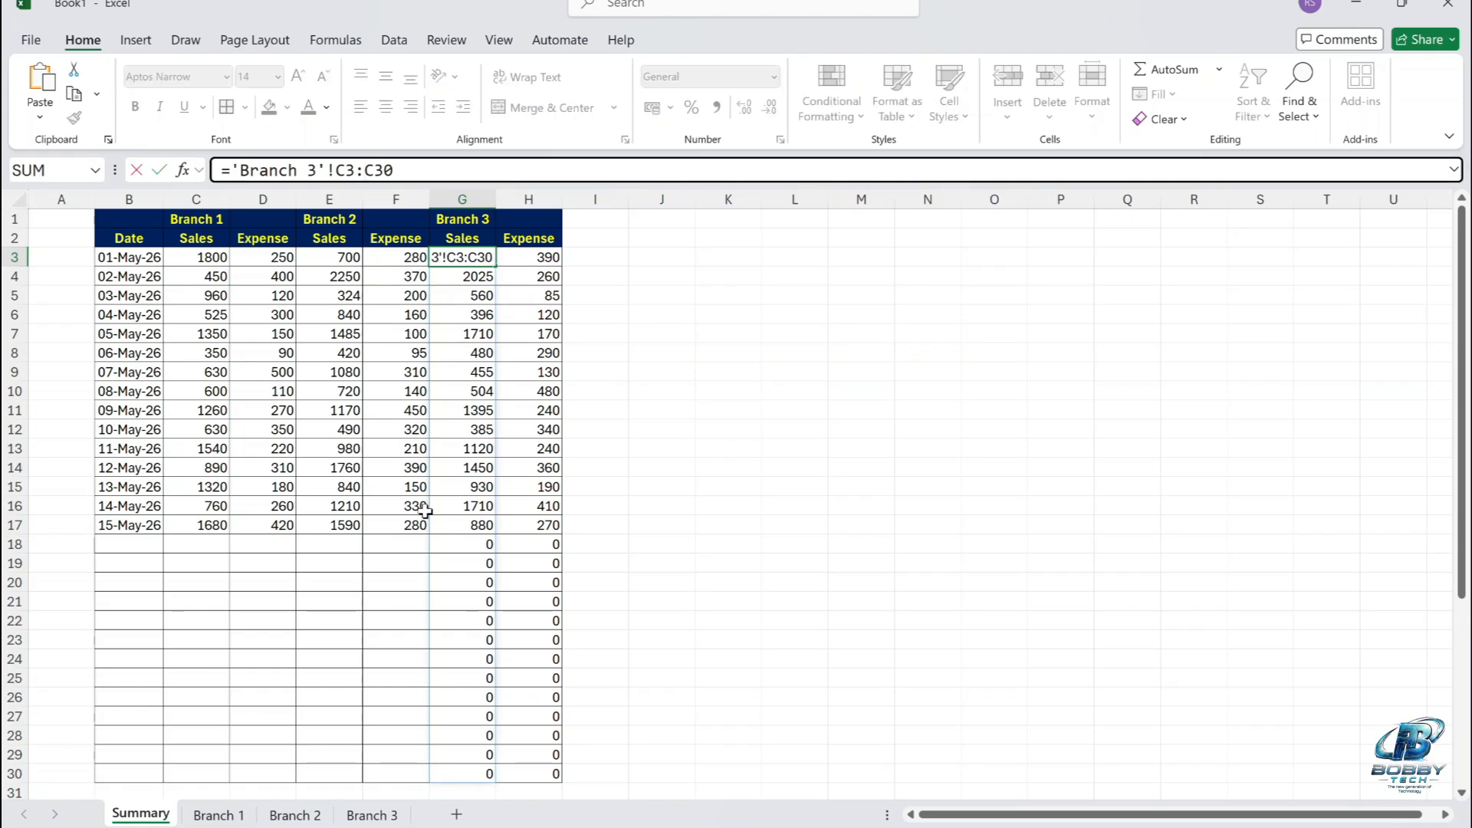
key("Escape")
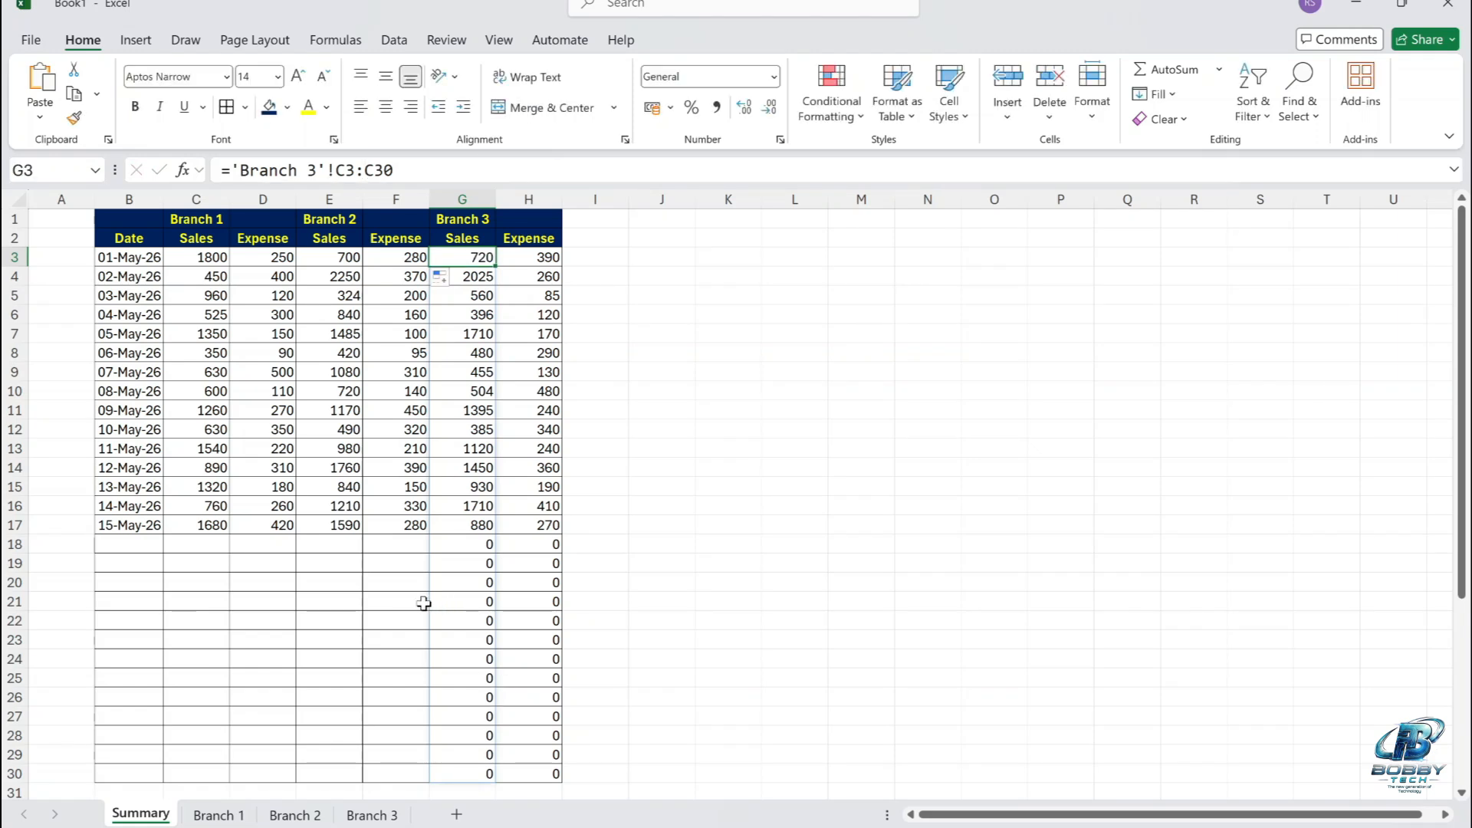
Change the Branch 3 sales formula in cell G3 to =TRIMRANGE('Branch 3'!C3:C30).
left_click(423, 605)
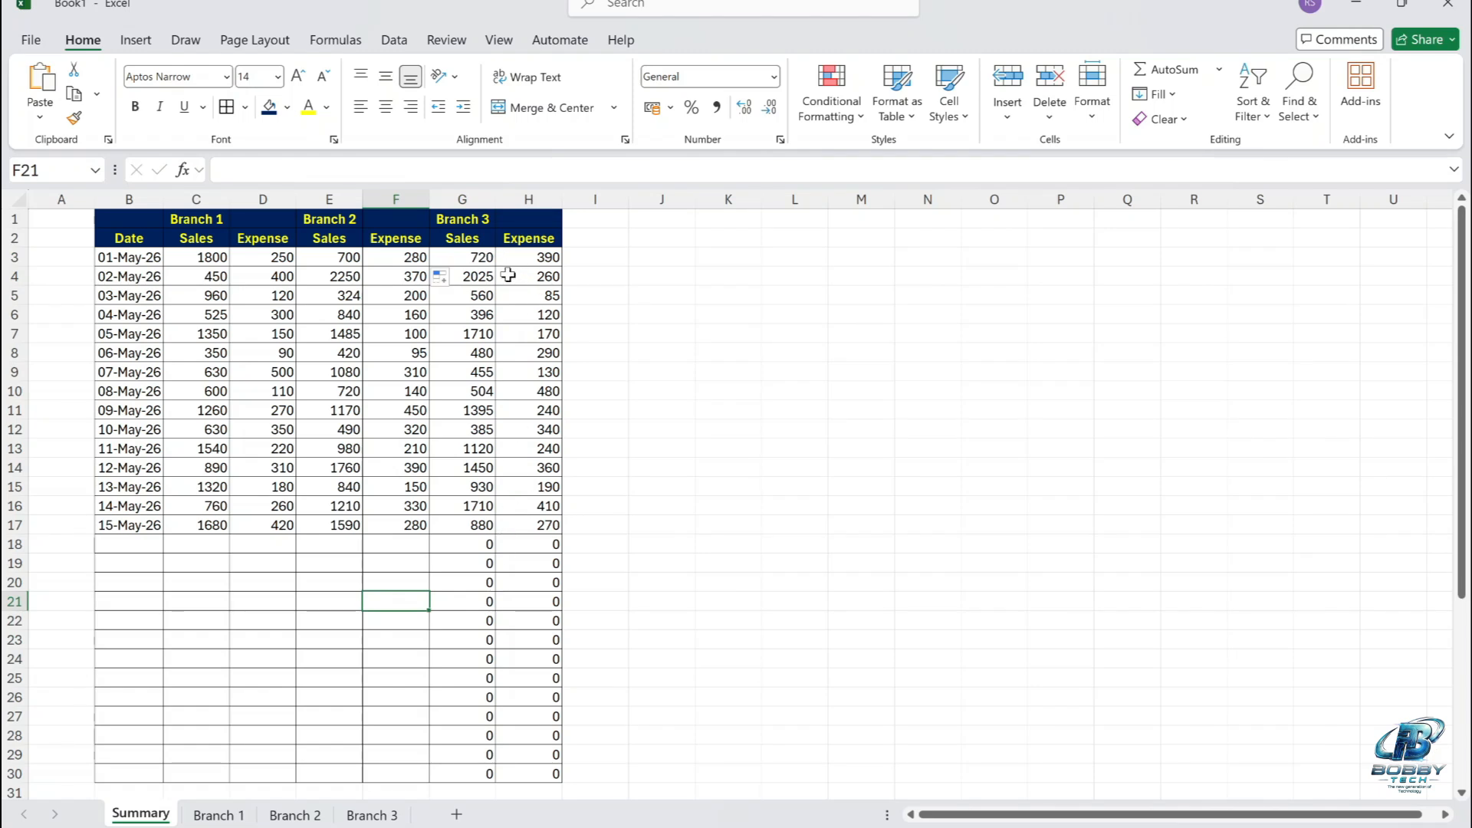
left_click(488, 259)
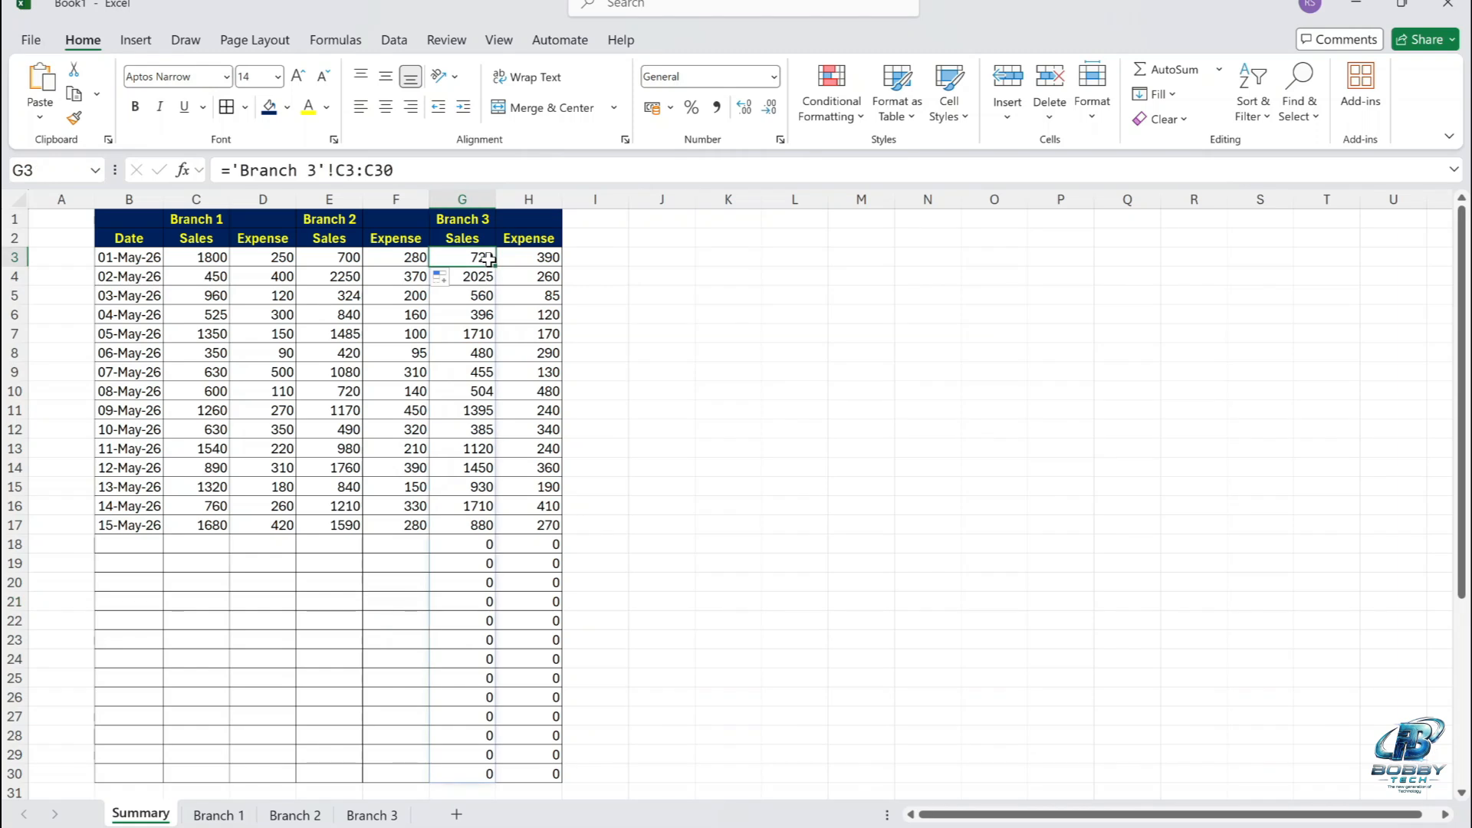
double_click(488, 259)
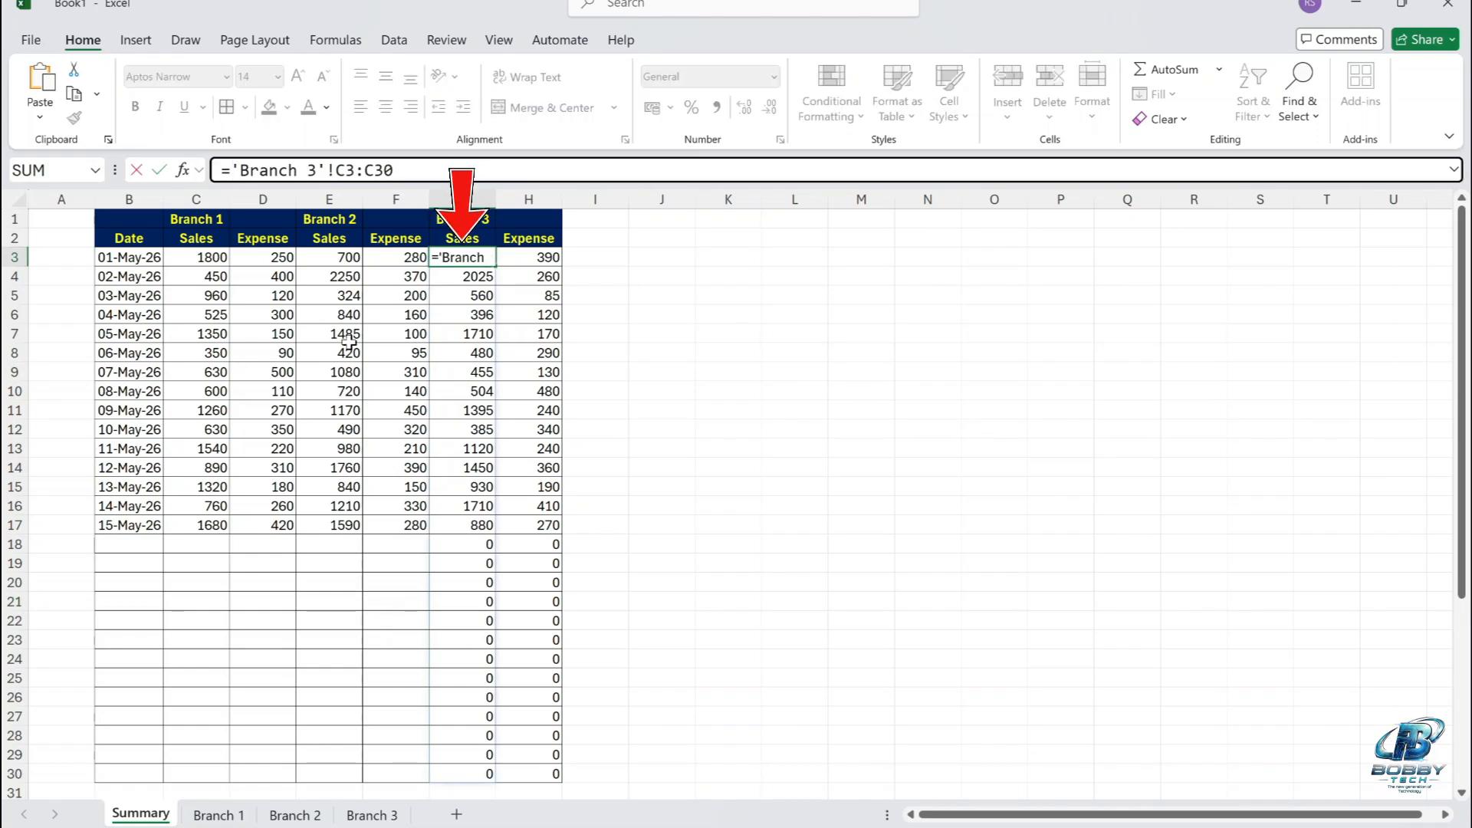
type("Tri")
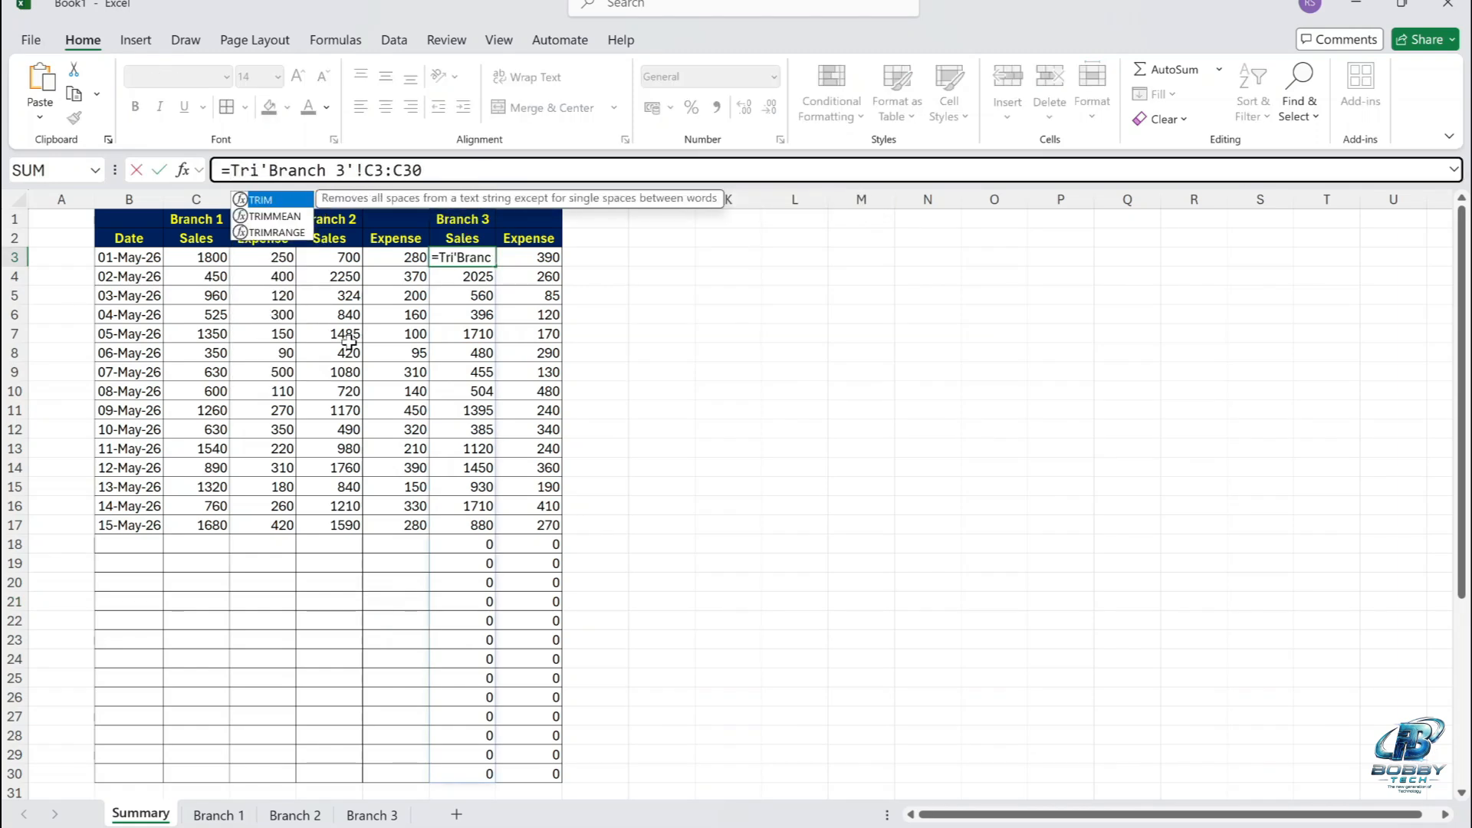
type("mra")
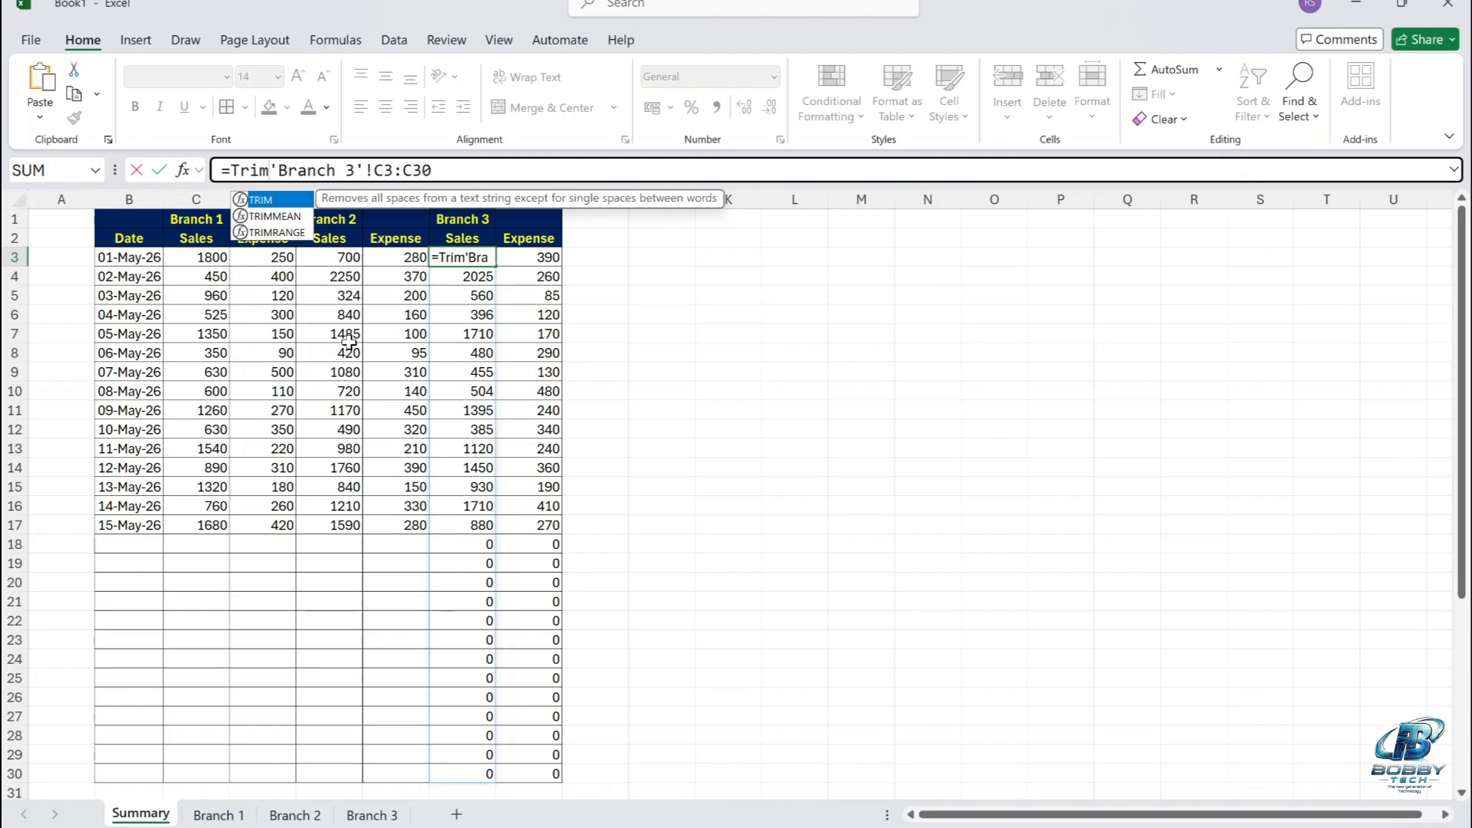
type("nge")
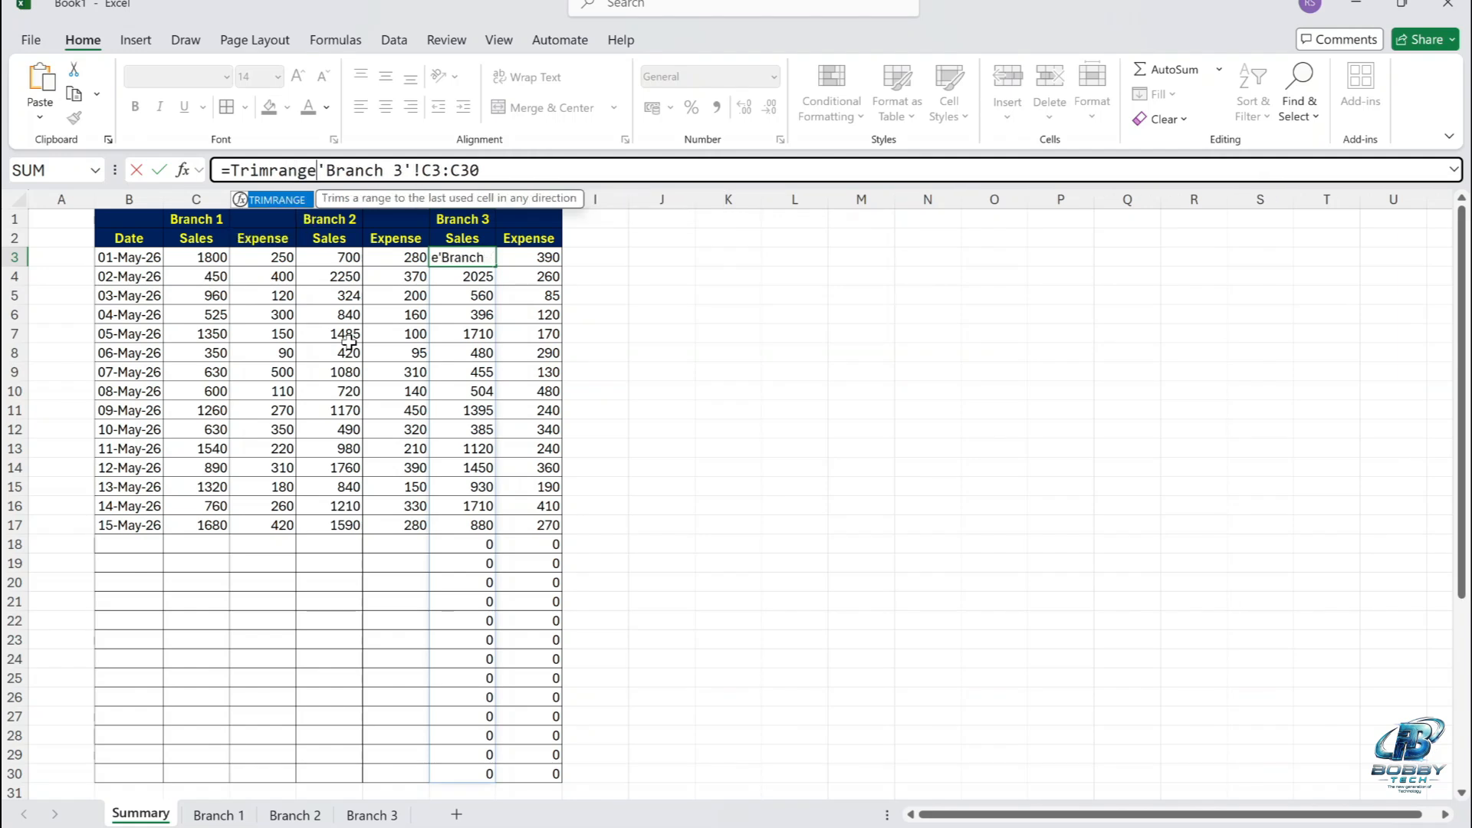
type("(")
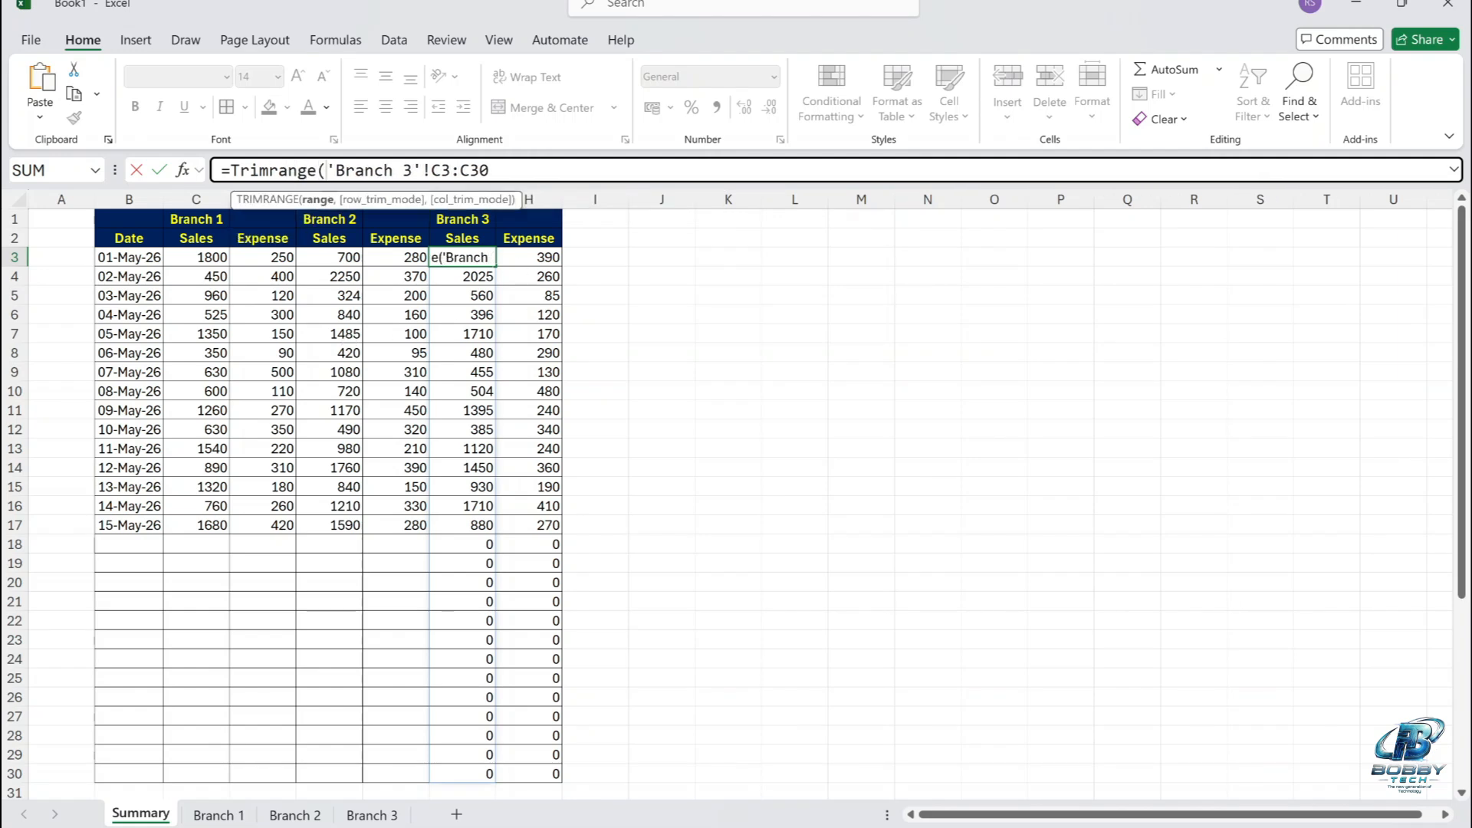
left_click(494, 170)
type(")")
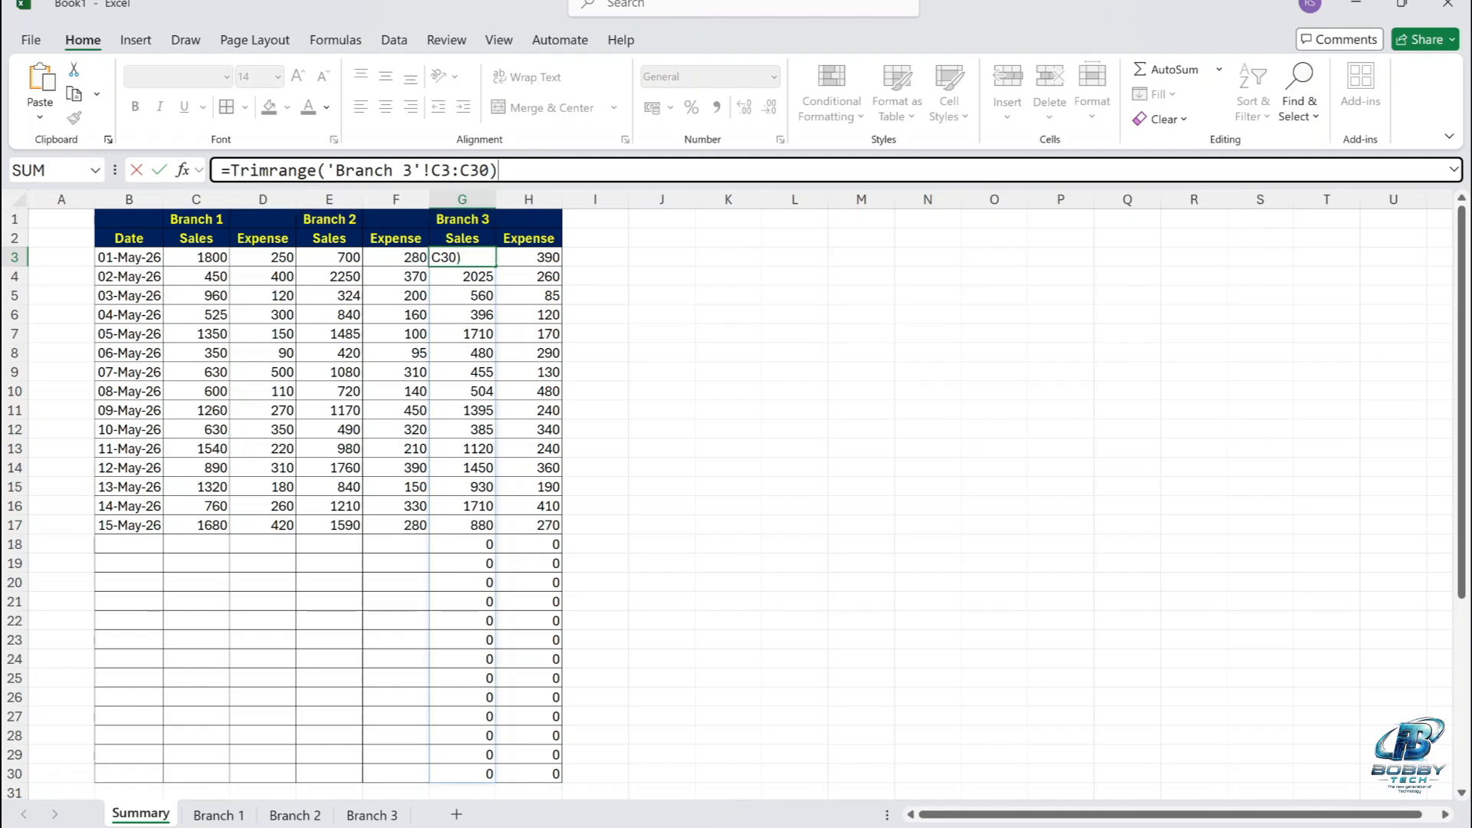
key("Return")
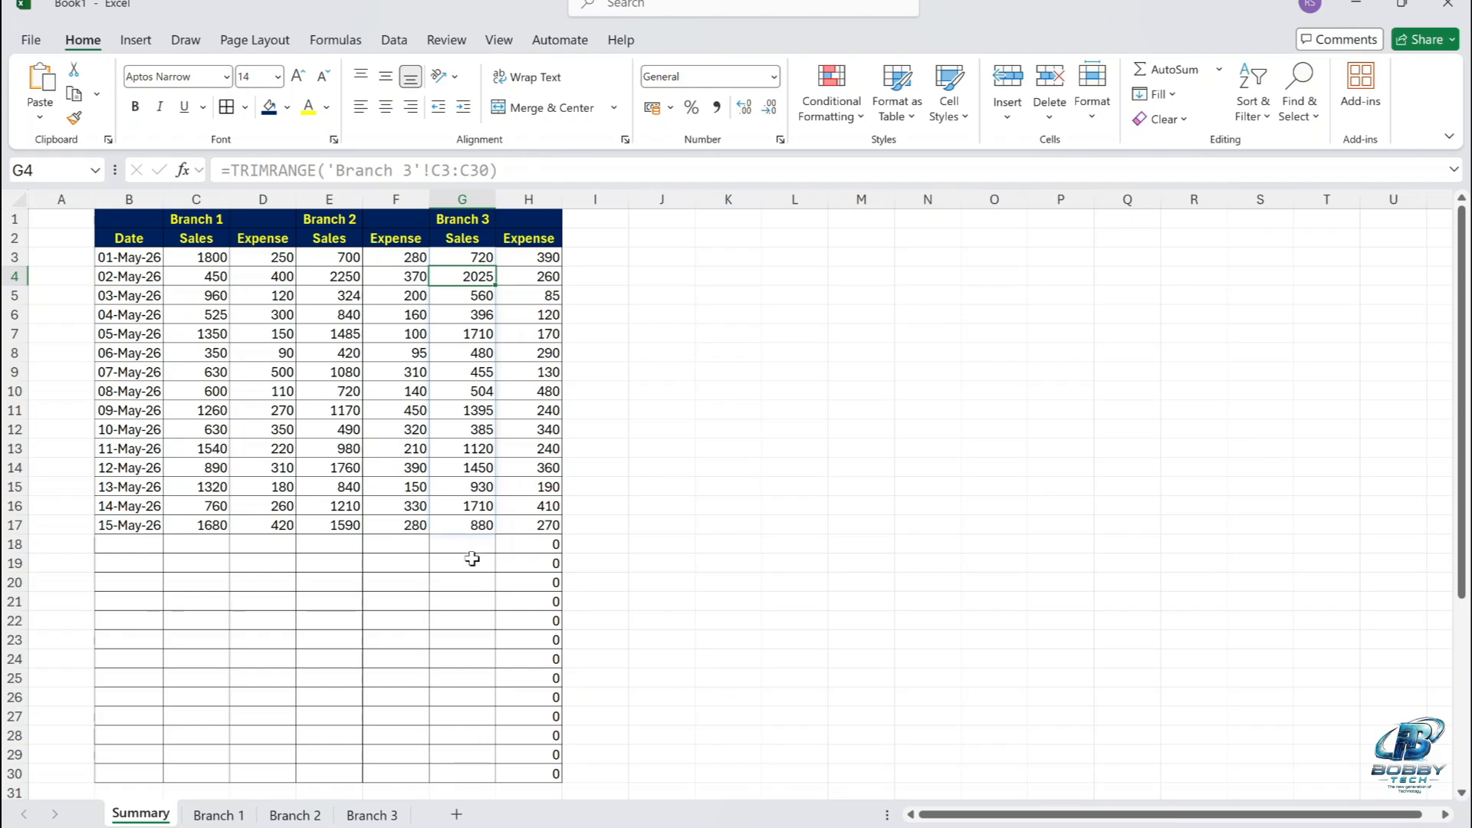
Compare the row 17 formulas of Branch 2 and Branch 3, and fill the TRIMRANGE formula from G3 across to H3.
left_click(479, 523)
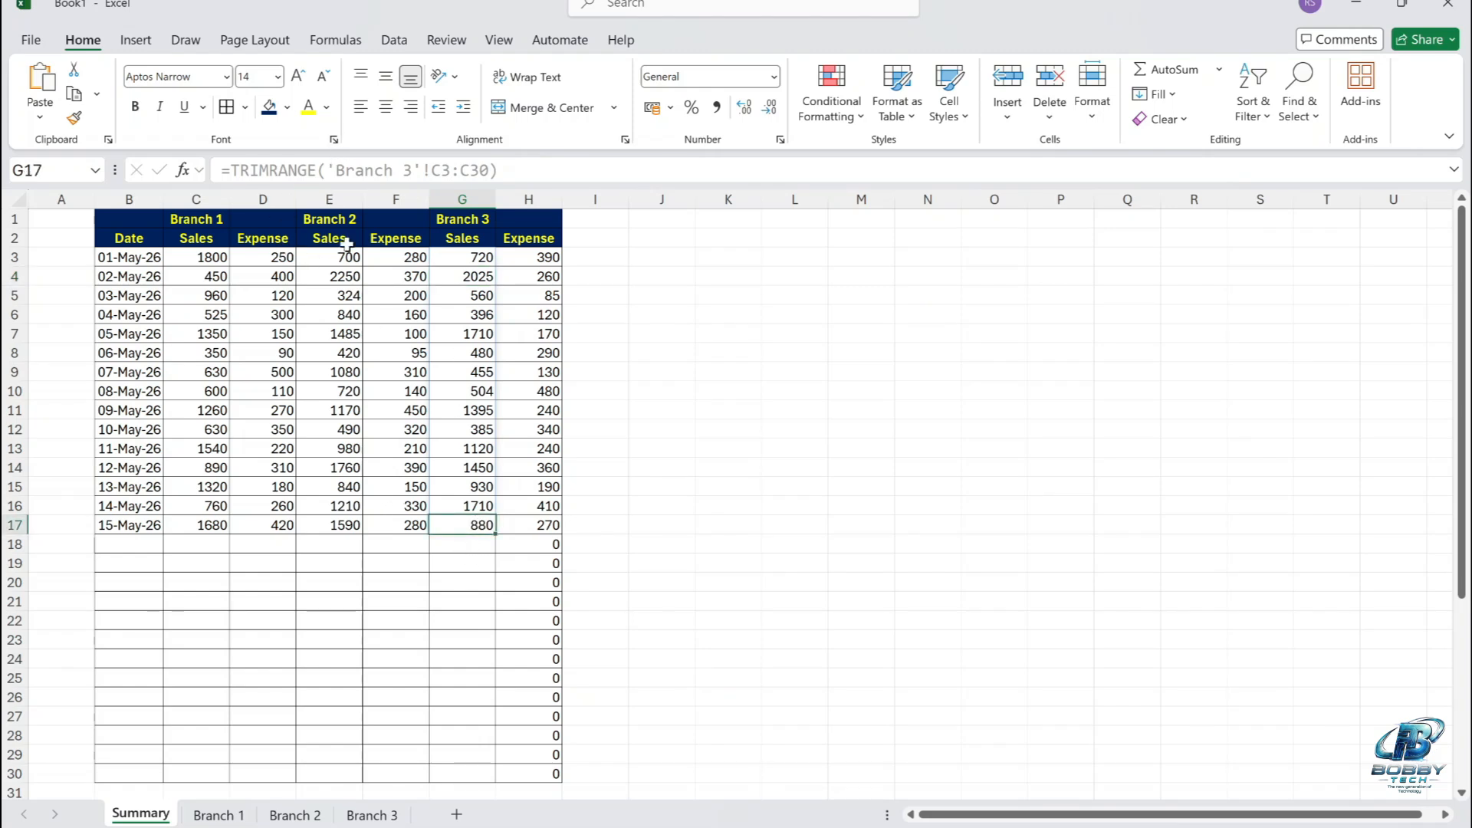
left_click(404, 524)
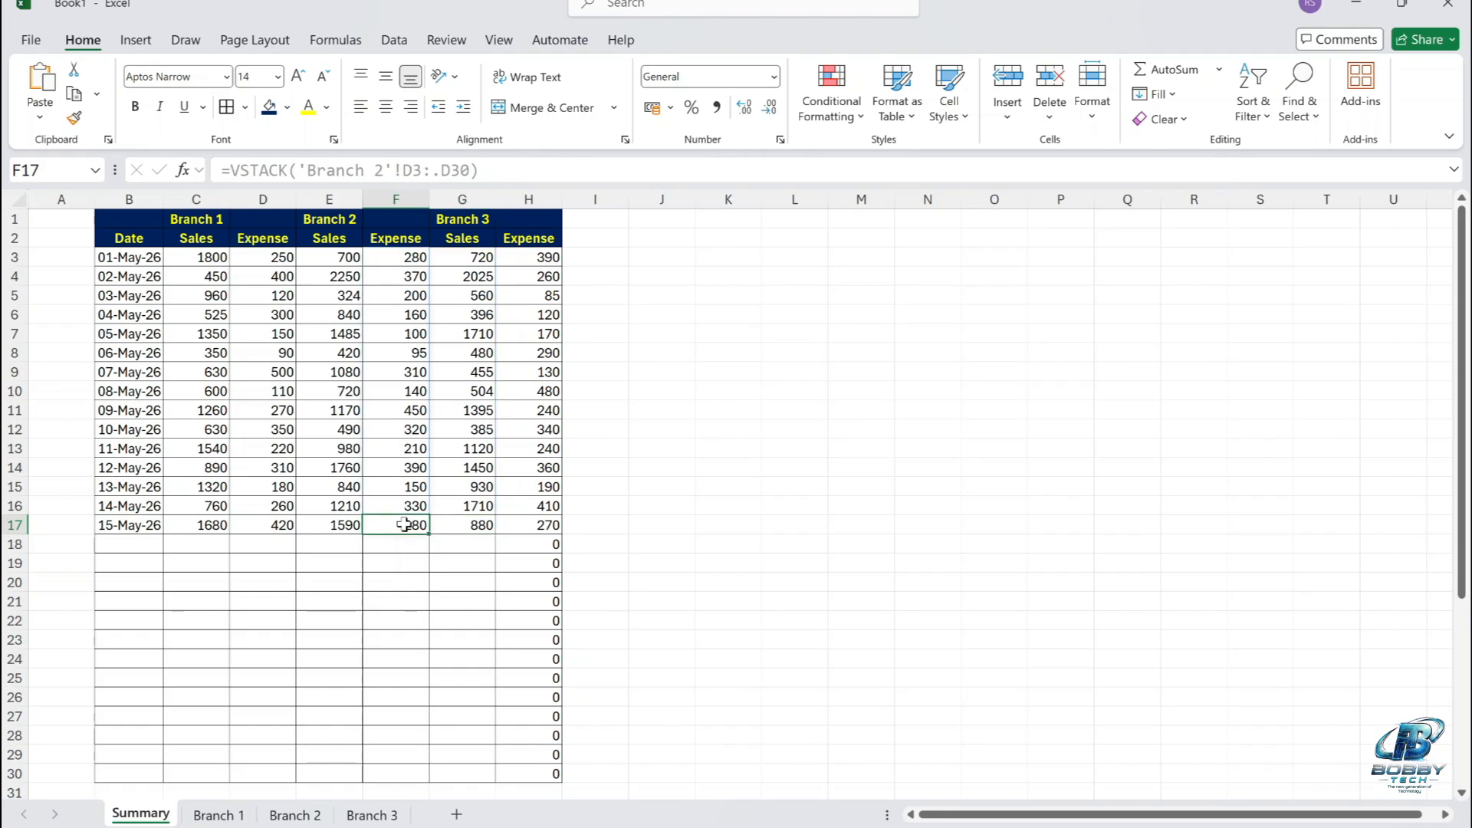
left_click(466, 529)
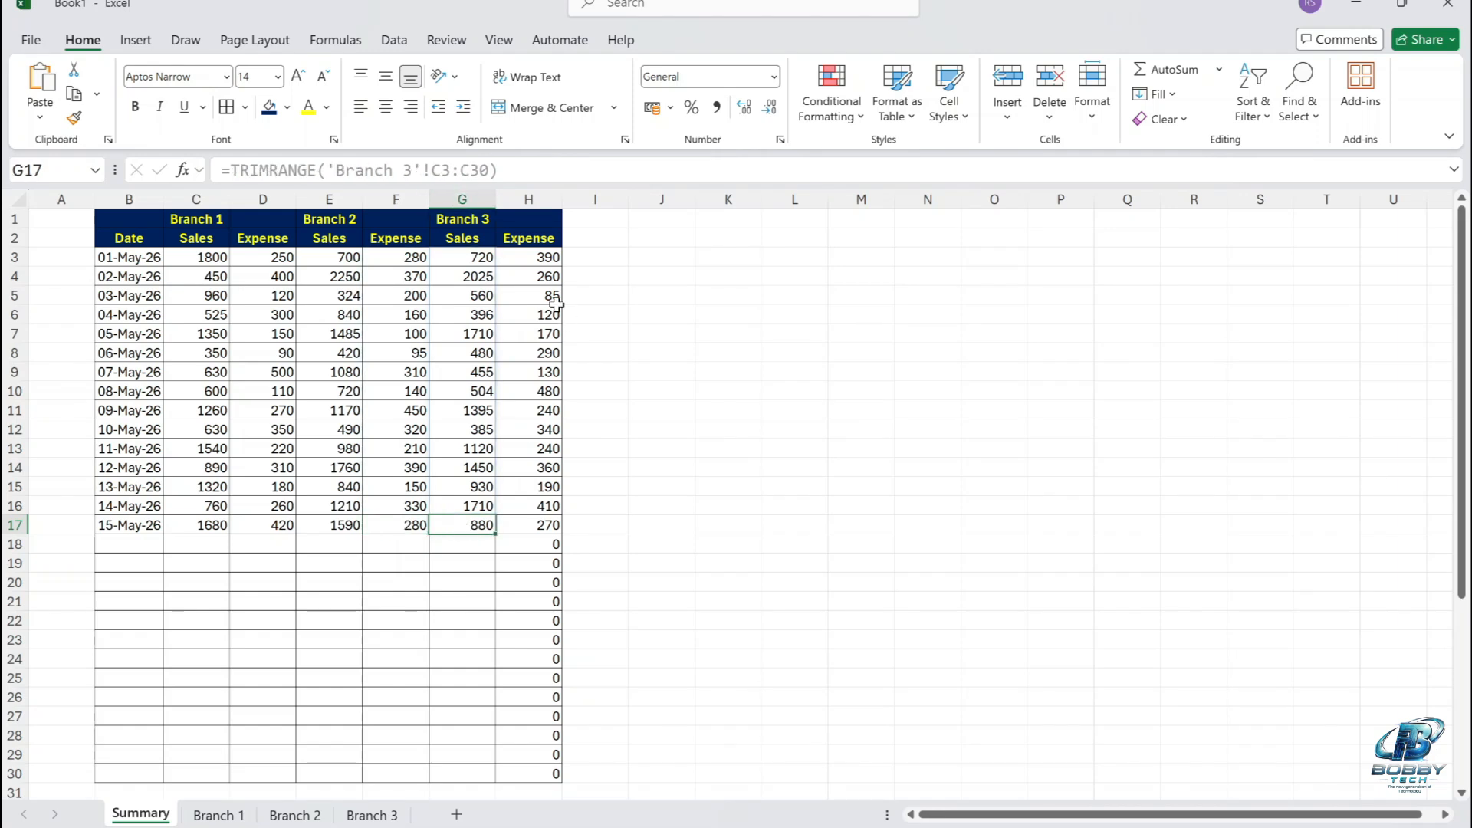
left_click(491, 261)
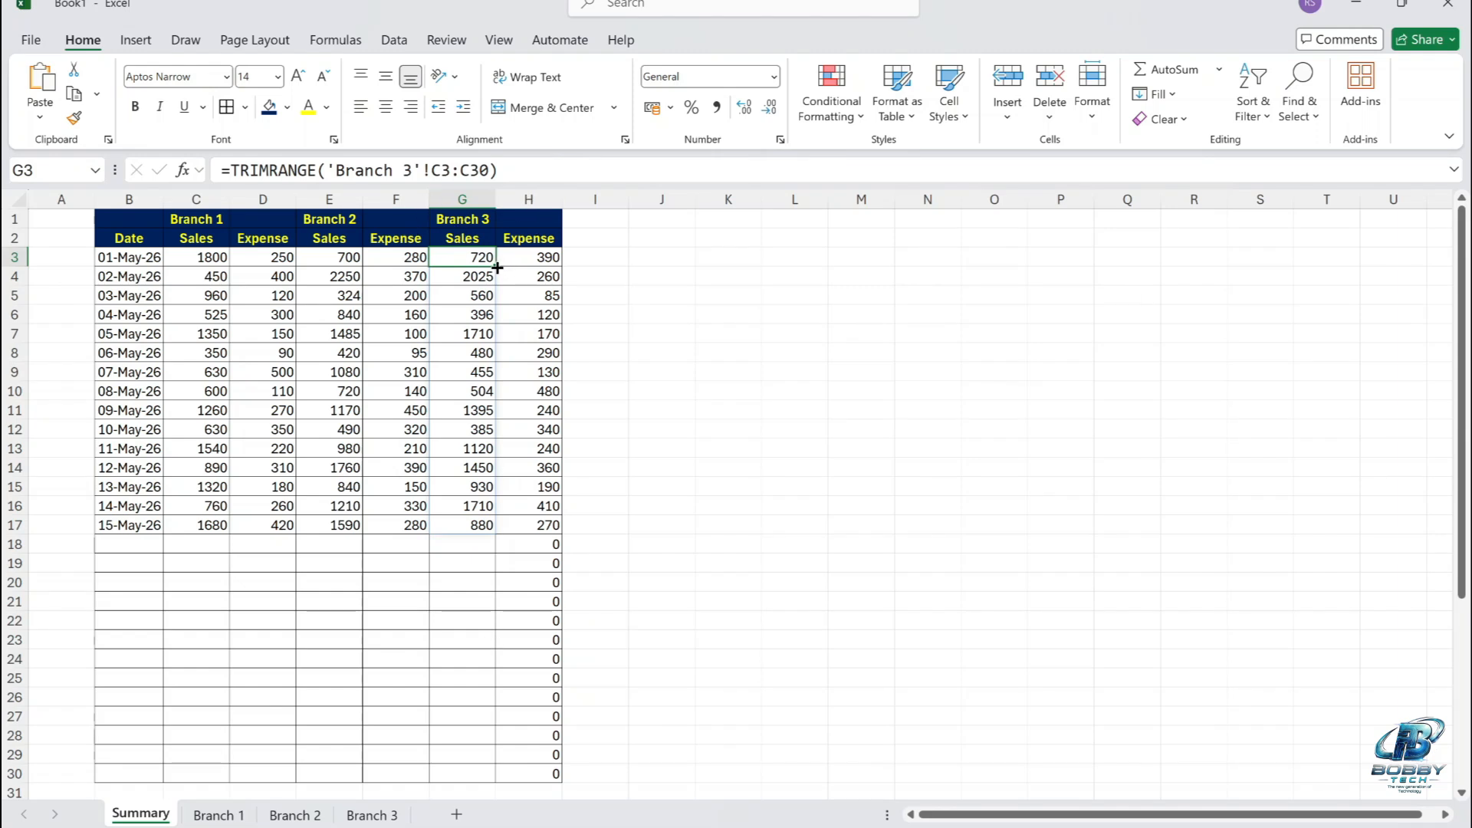
left_click_drag(497, 267, 545, 261)
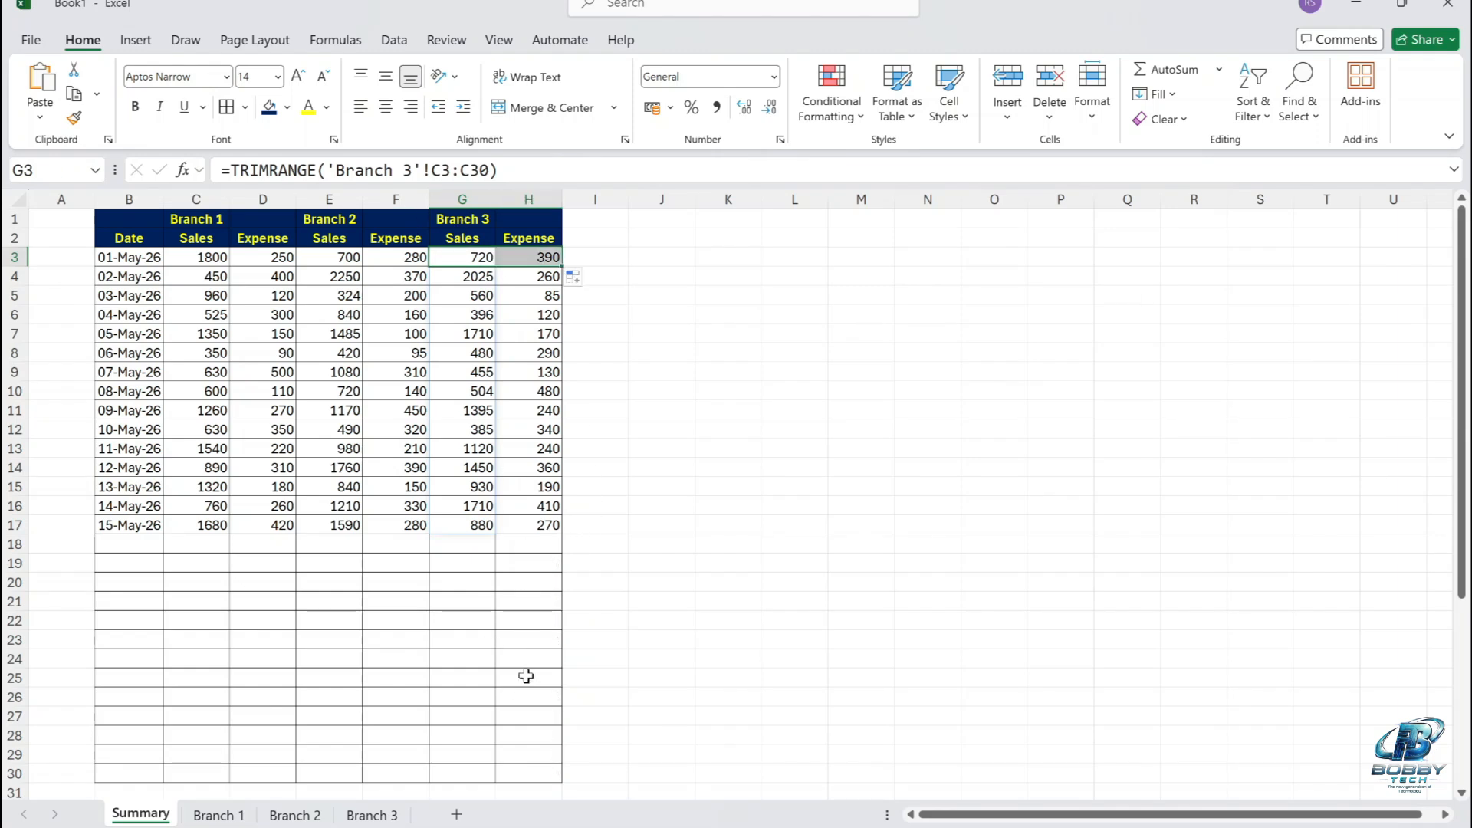
Enter 5673 as a new sales value in cell C18 of the Branch 1 sheet and check the Summary sheet.
left_click(244, 817)
left_click(259, 618)
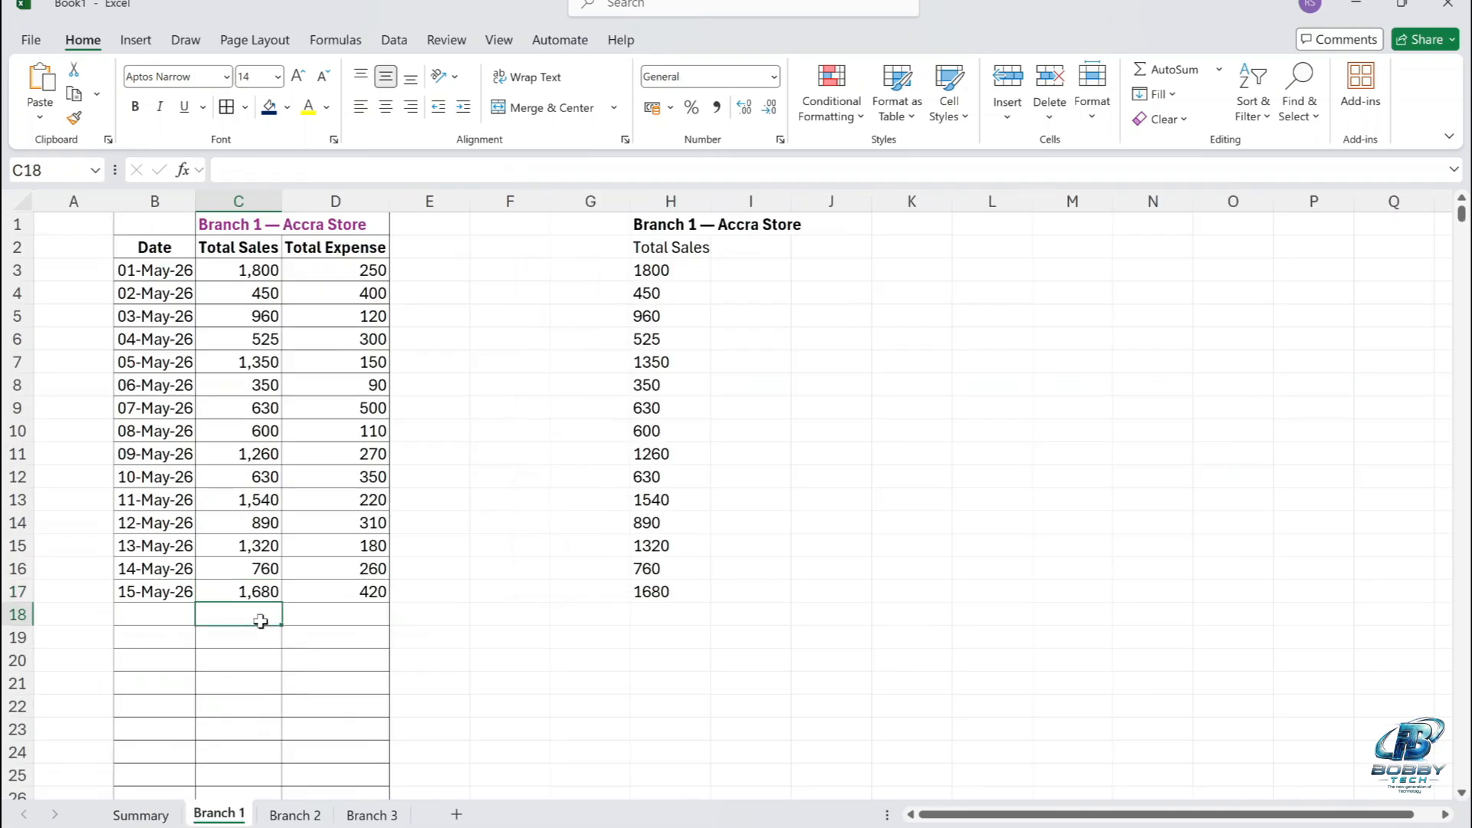
type("5673")
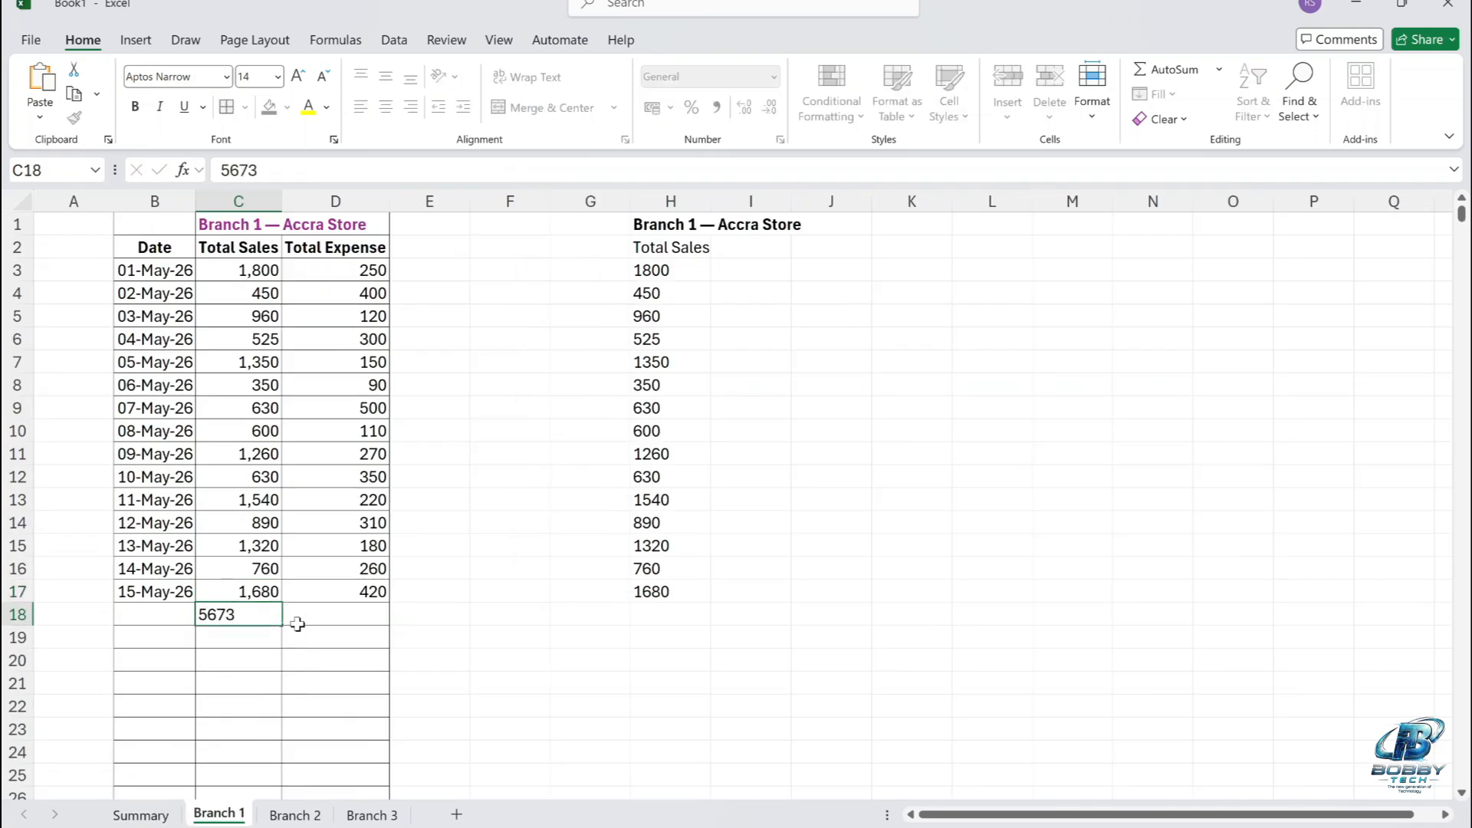
left_click(266, 637)
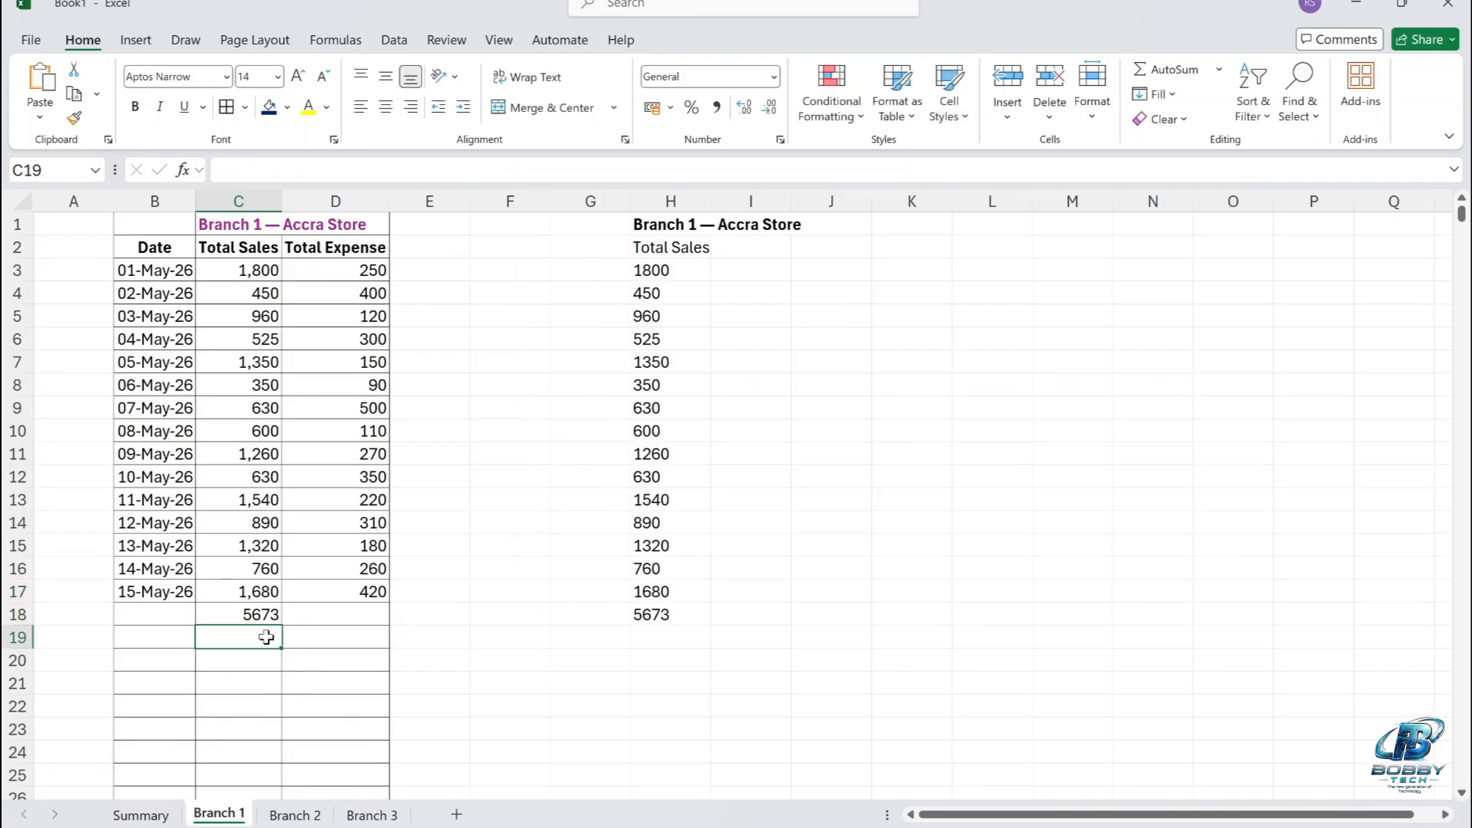
left_click(167, 815)
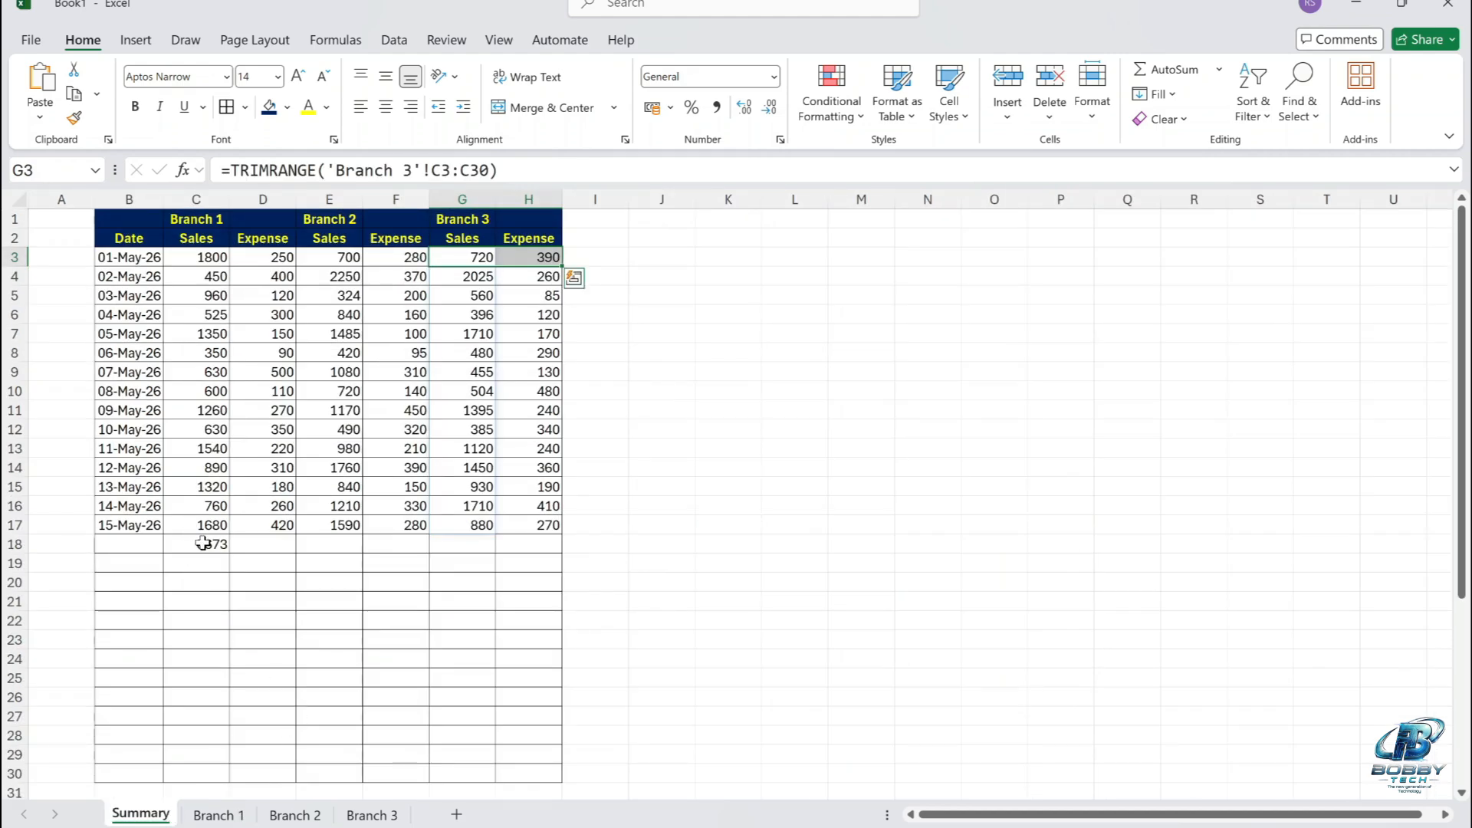
View the Branch 3 sheet, return to Summary, and examine the formulas in cells C3 and H3.
left_click(371, 815)
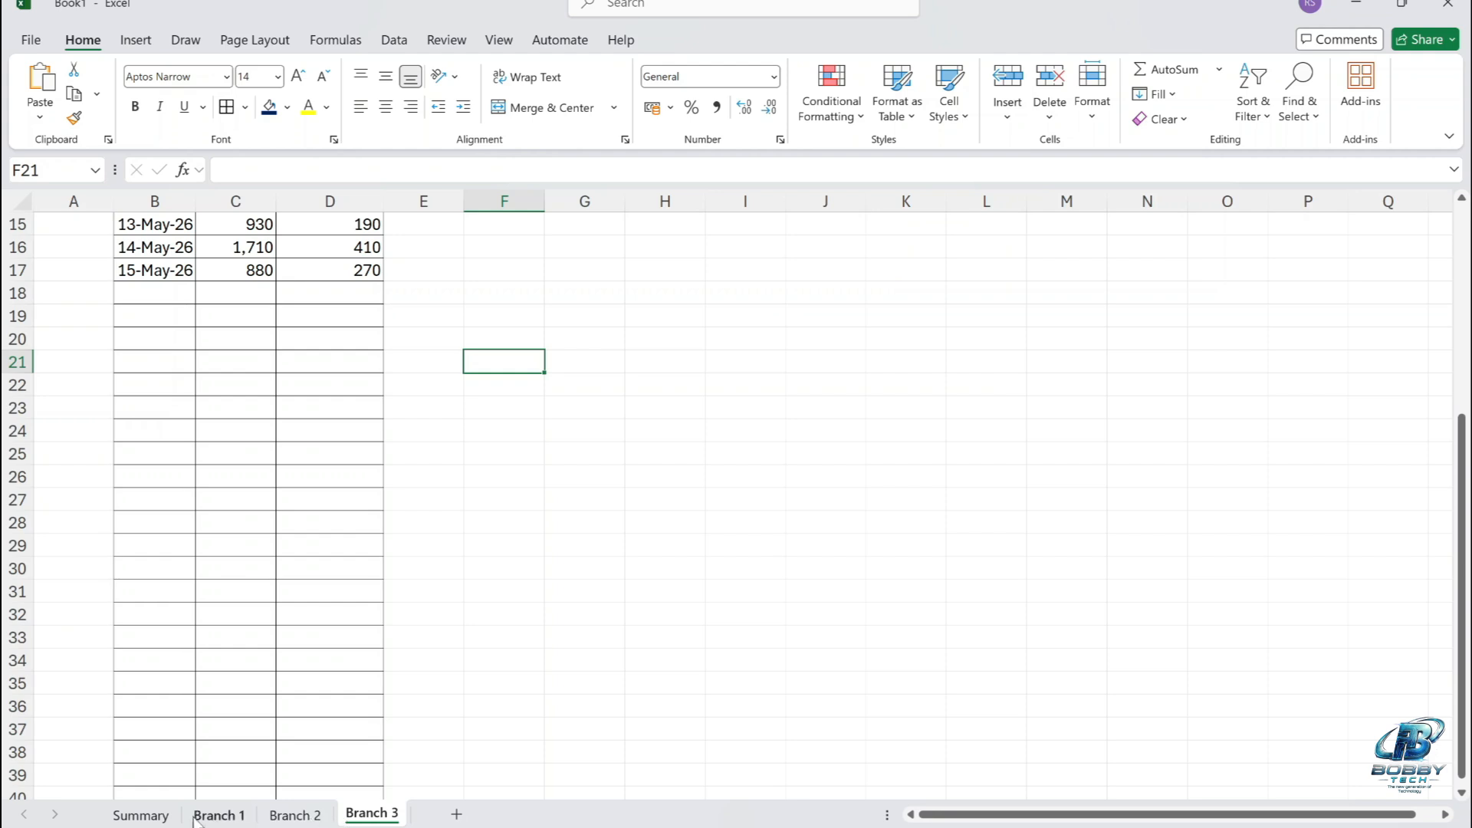
left_click(157, 815)
left_click(265, 541)
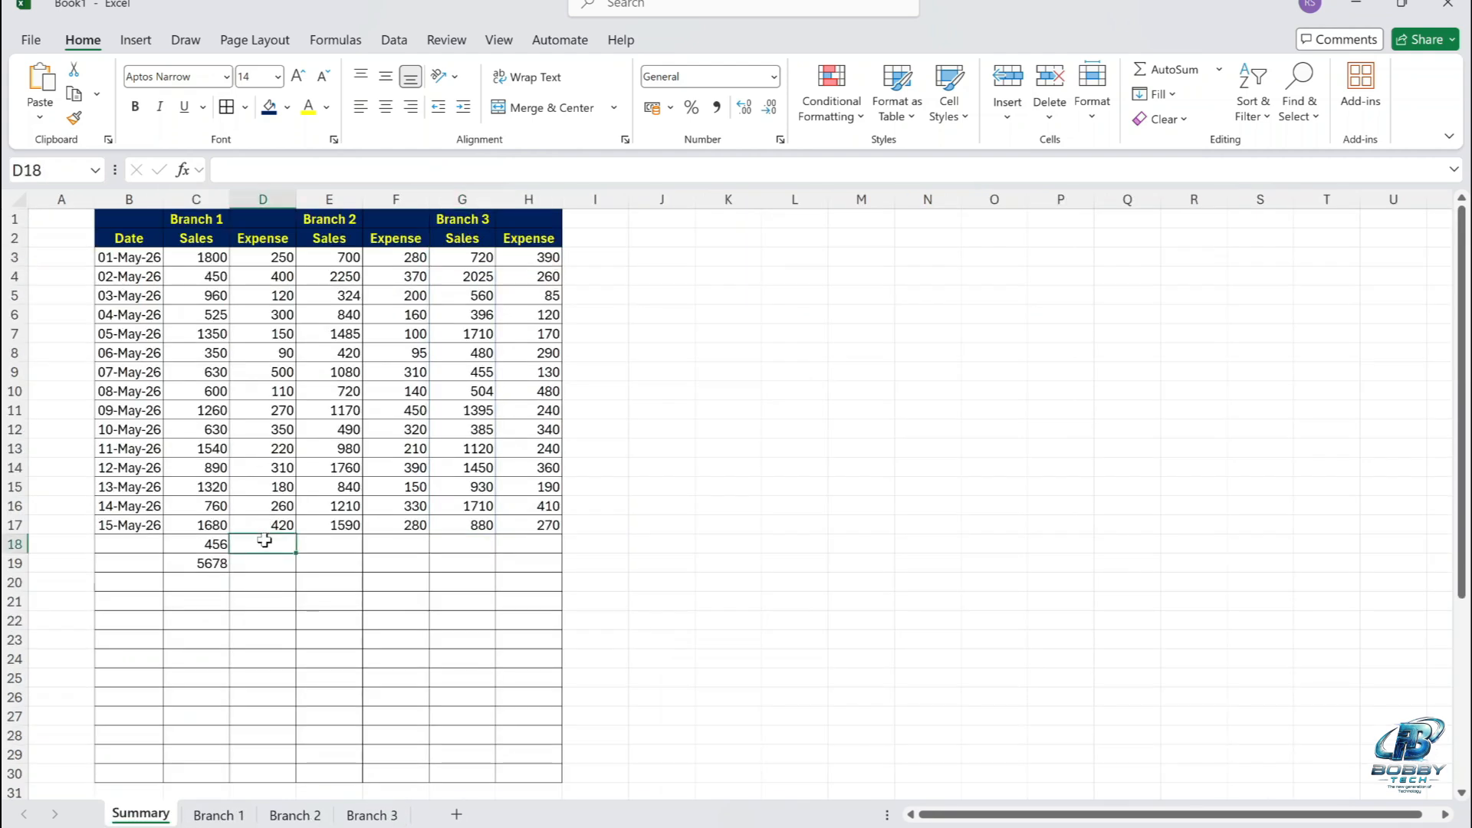
left_click(208, 250)
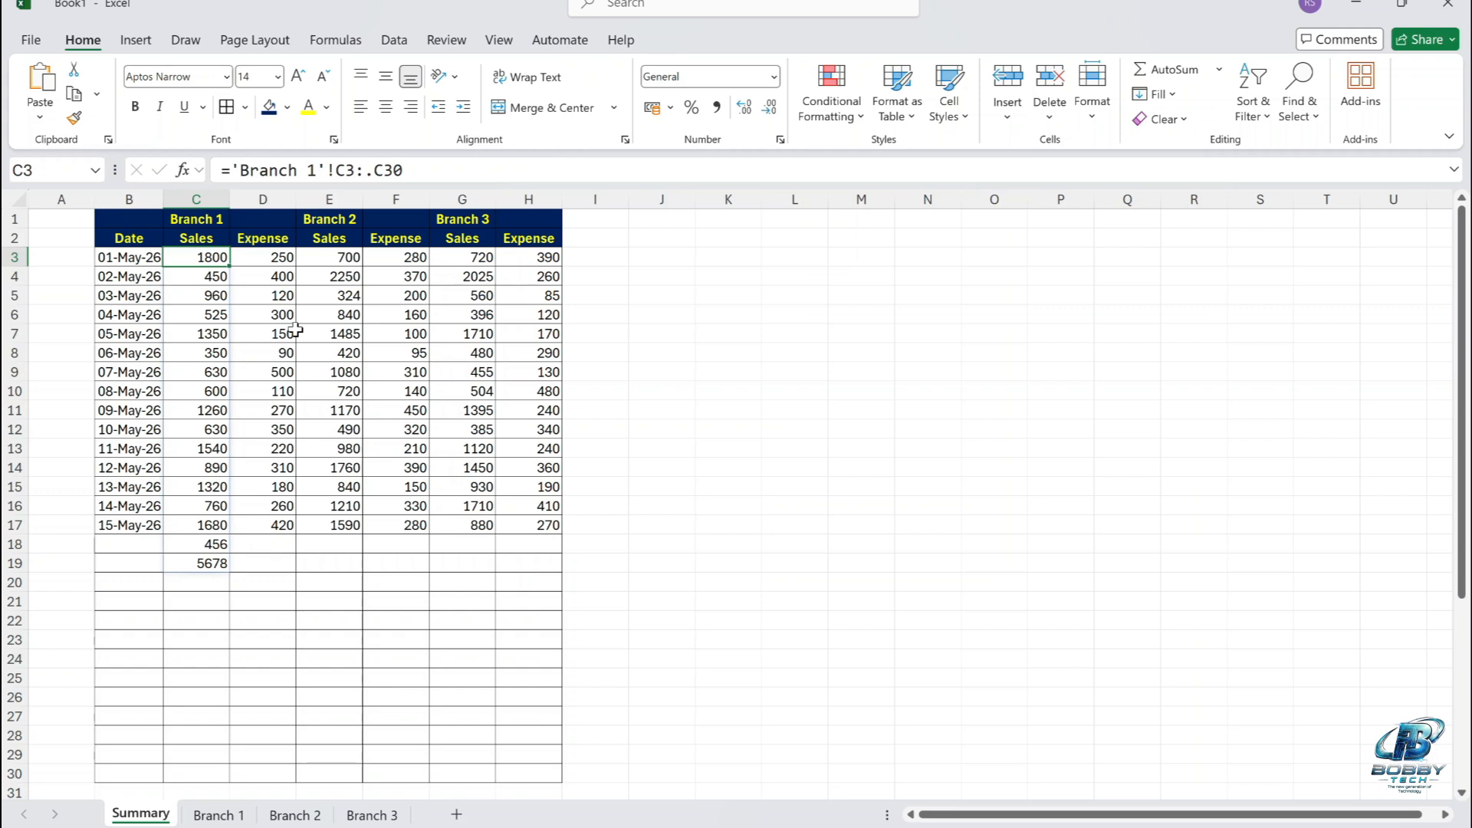
left_click(515, 258)
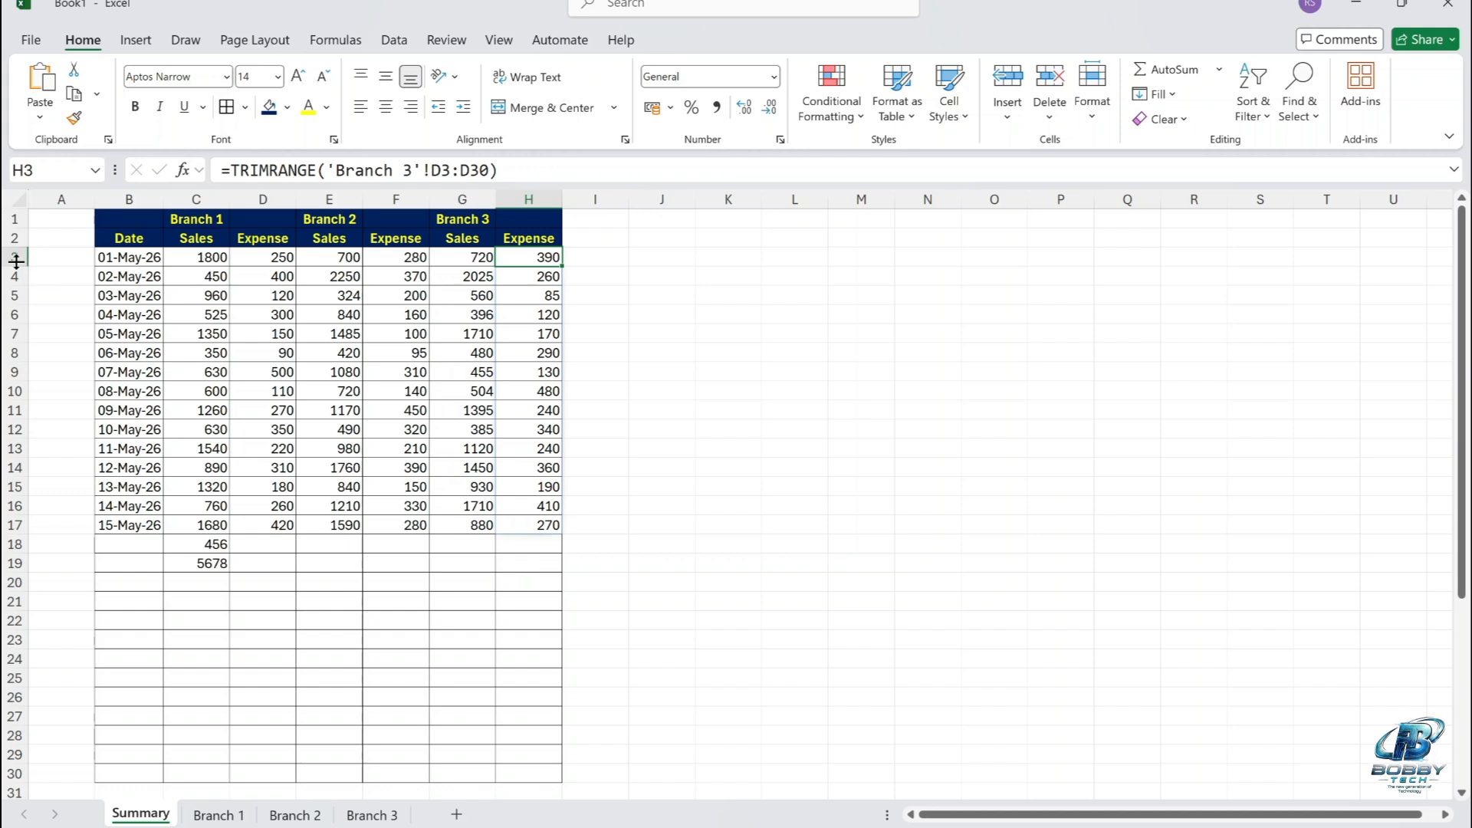
Insert a blank row above the 01-May-26 row of the Summary sheet and open its fill colour options.
left_click(15, 261)
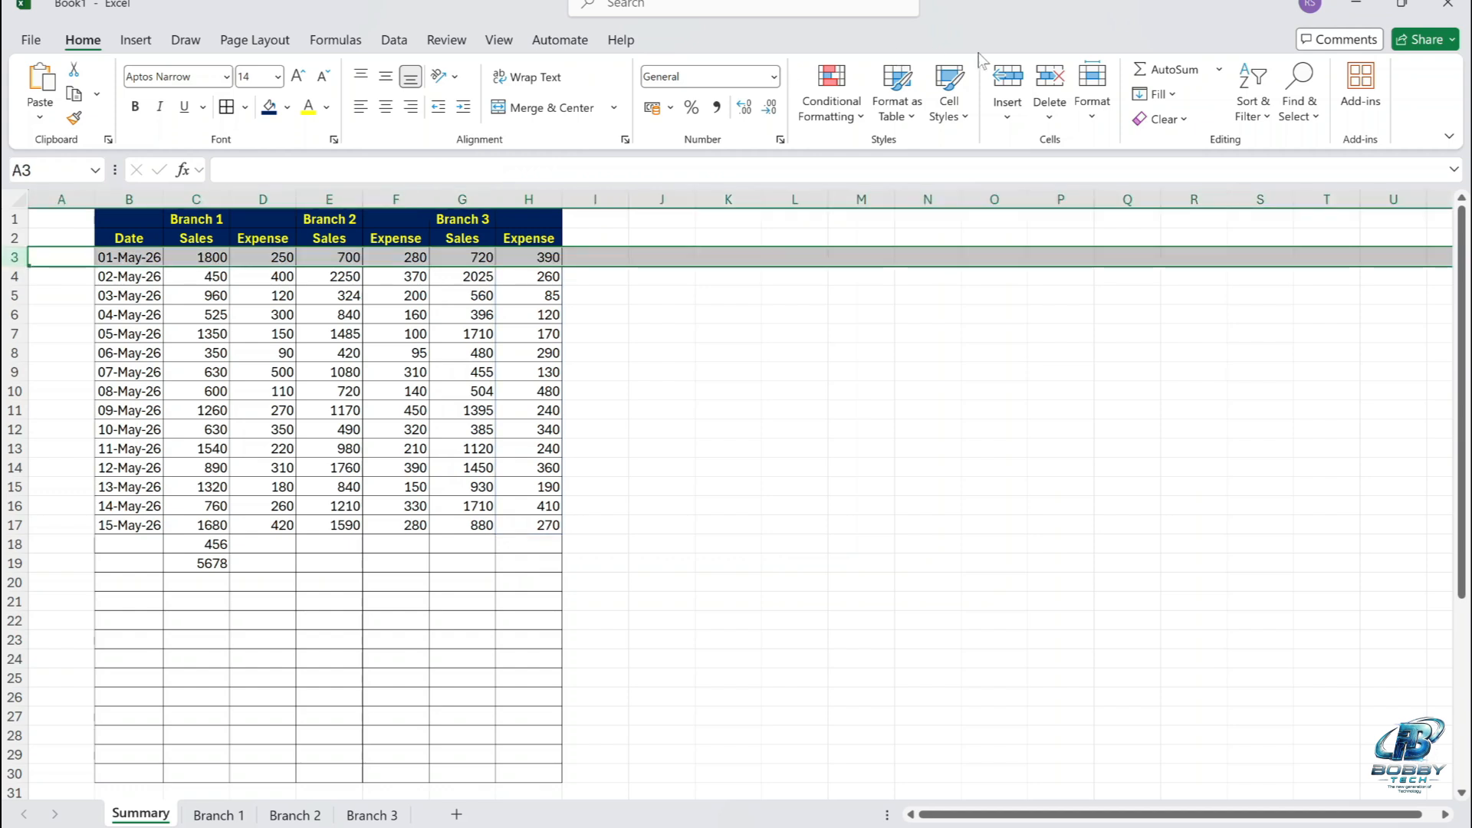
left_click(1009, 77)
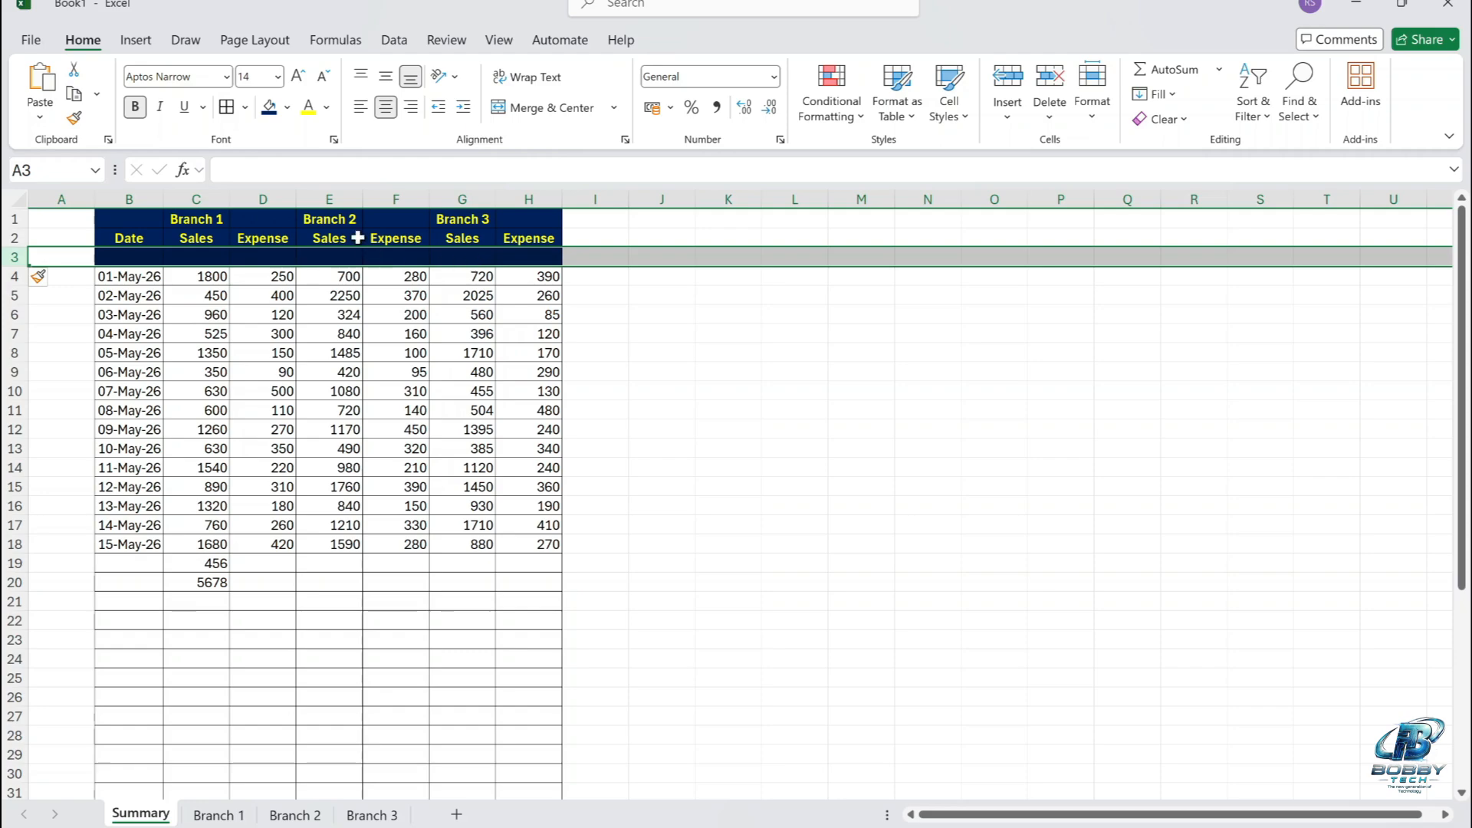
left_click(286, 107)
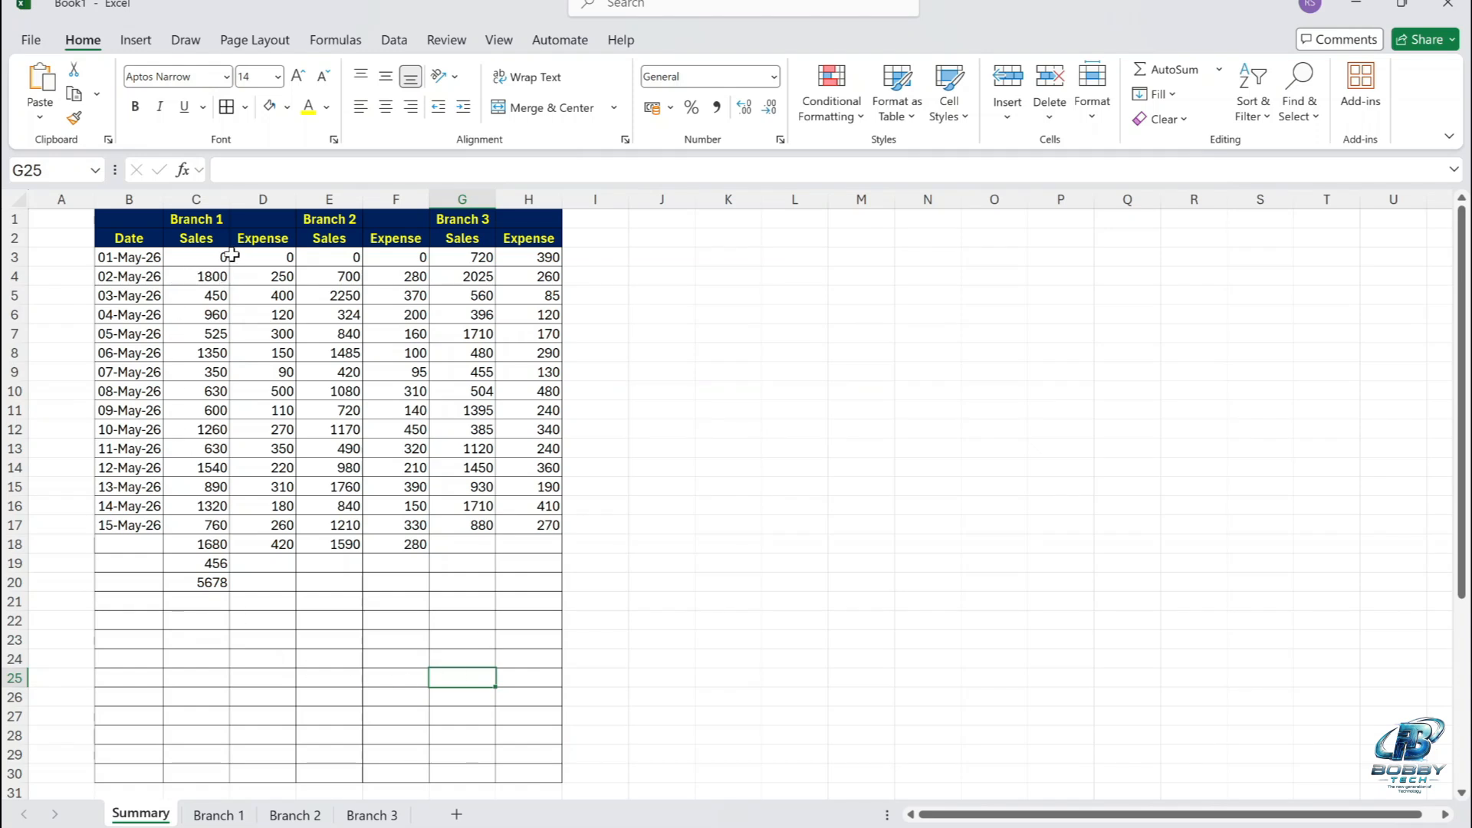
Review row 3 on the Branch 1, Branch 2 and Branch 3 sheets and return to the Summary sheet.
left_click(218, 815)
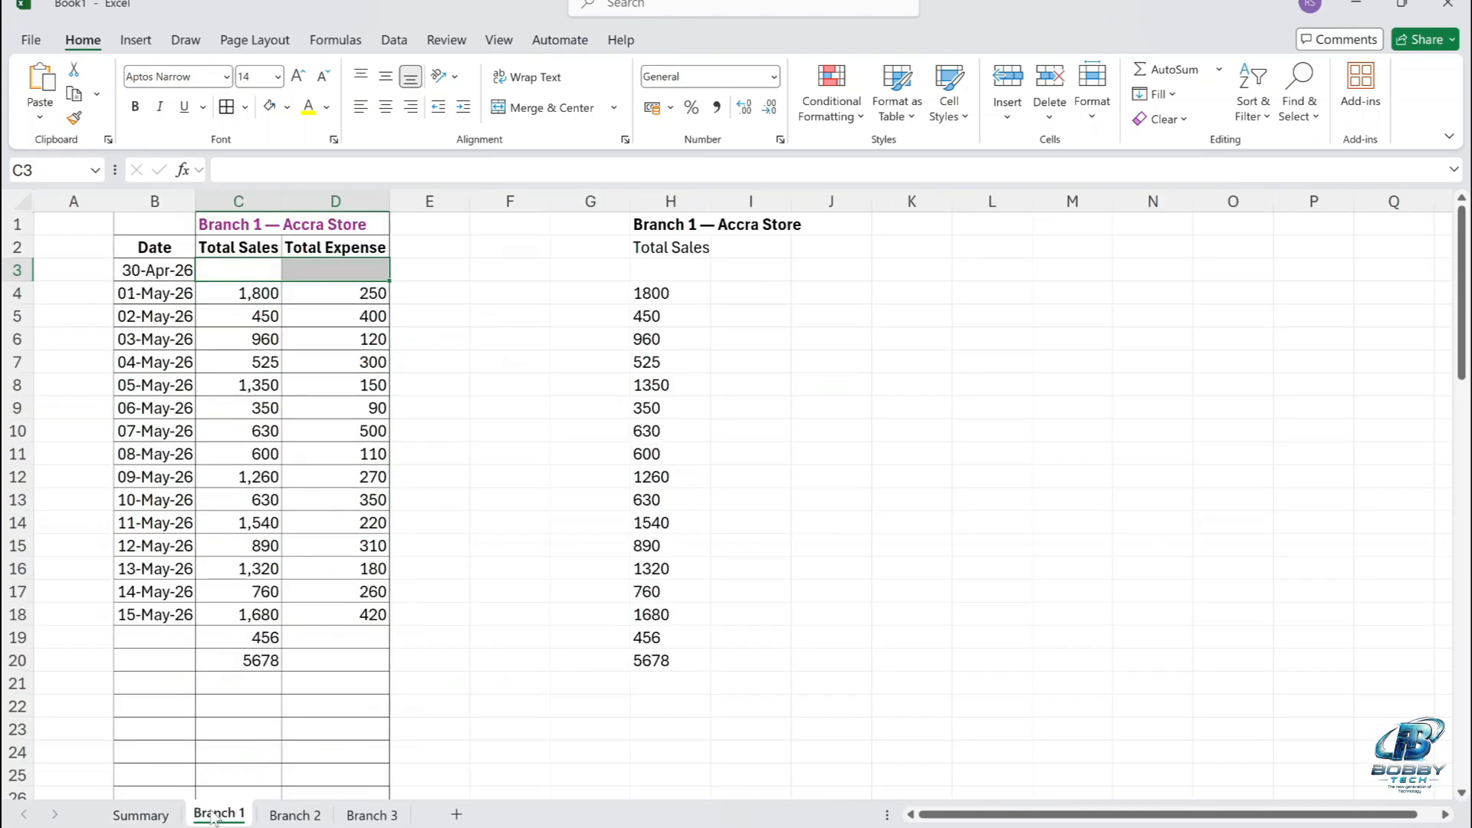
left_click(294, 815)
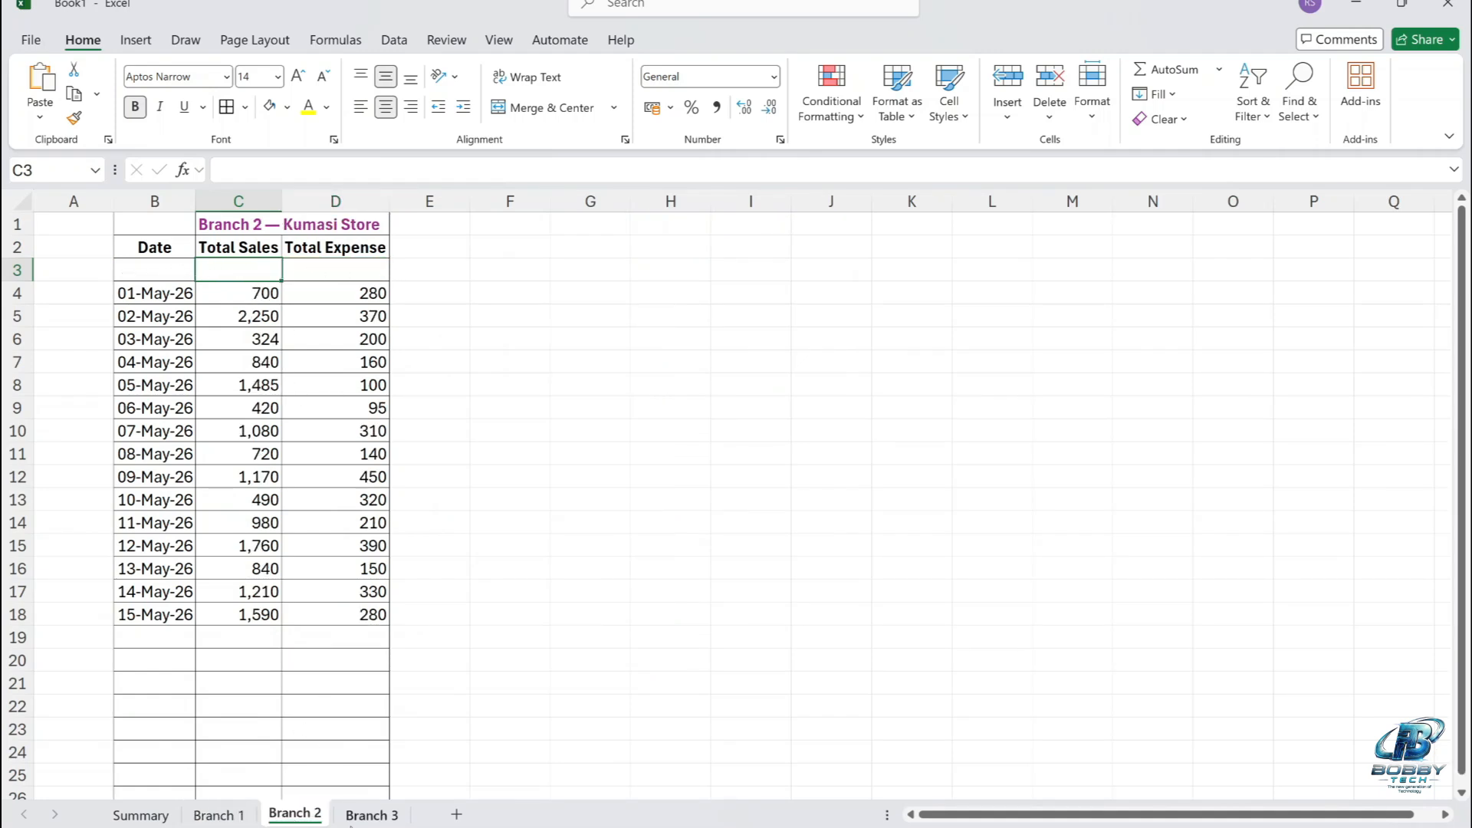
left_click(372, 815)
left_click(140, 815)
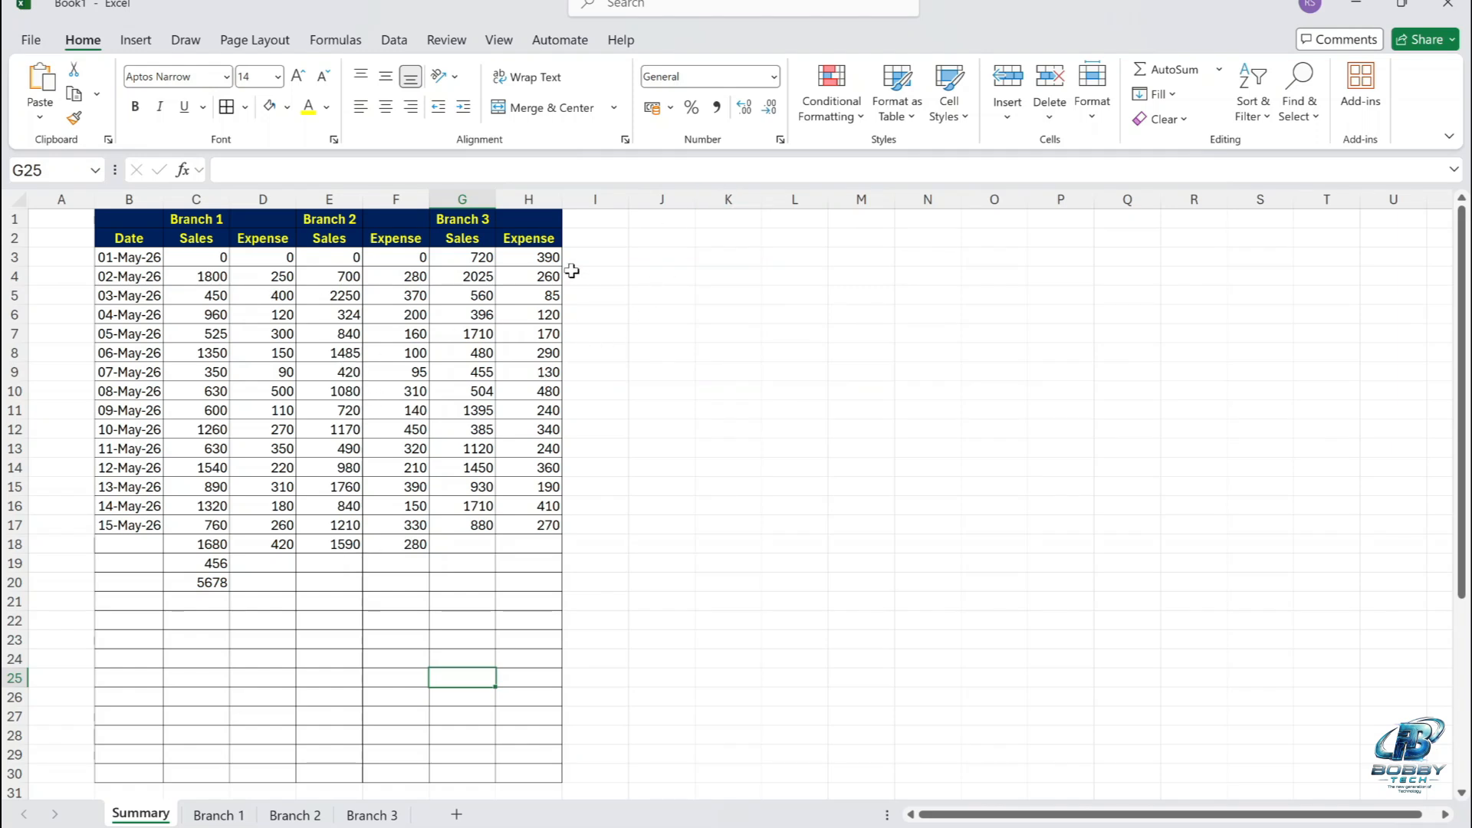
Change the Branch 3 sales formula in cell G3 from TRIMRANGE to =TRIM('Branch 3'!C3:C31).
left_click(476, 258)
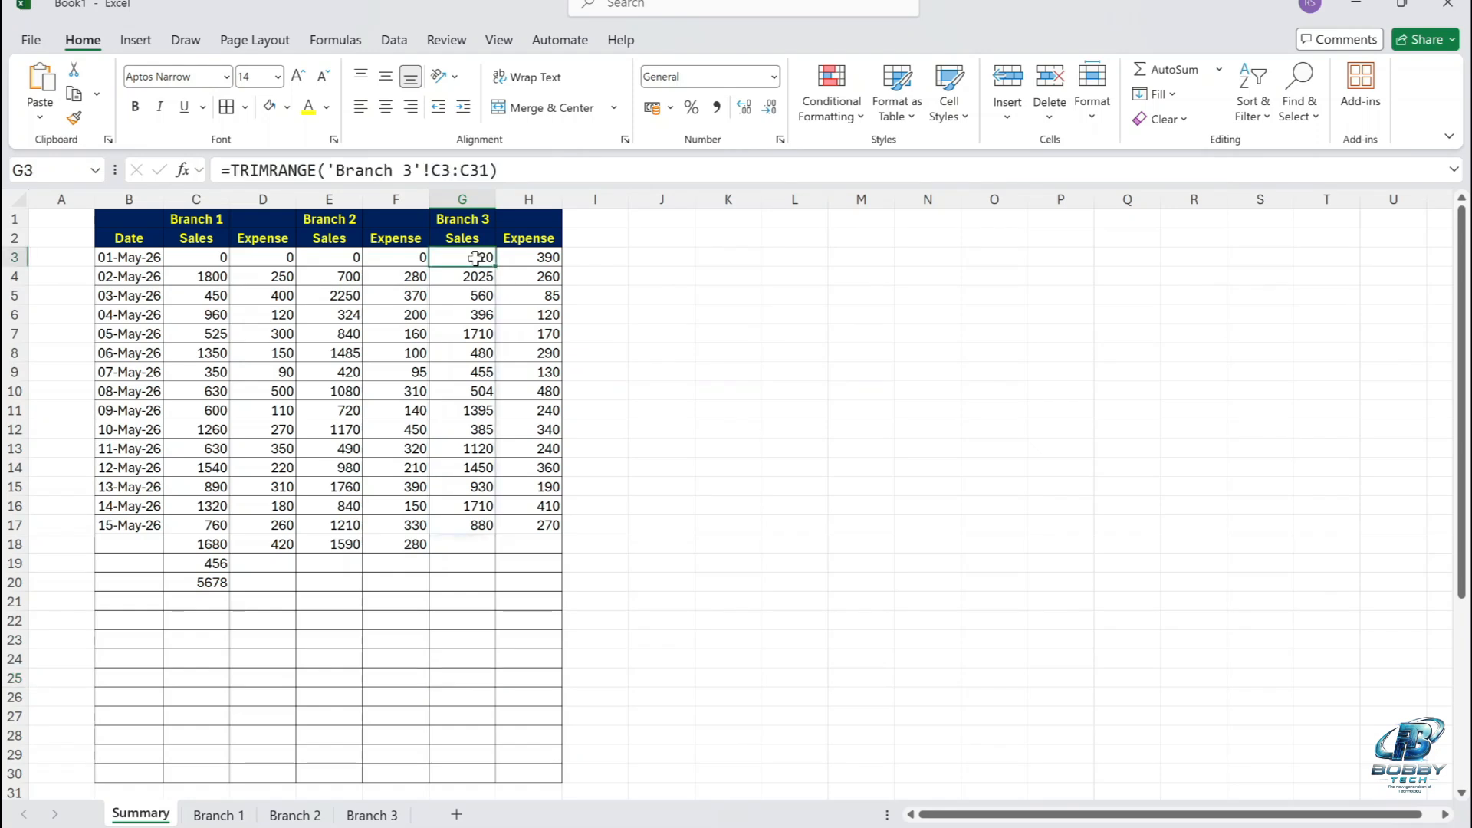
left_click(317, 170)
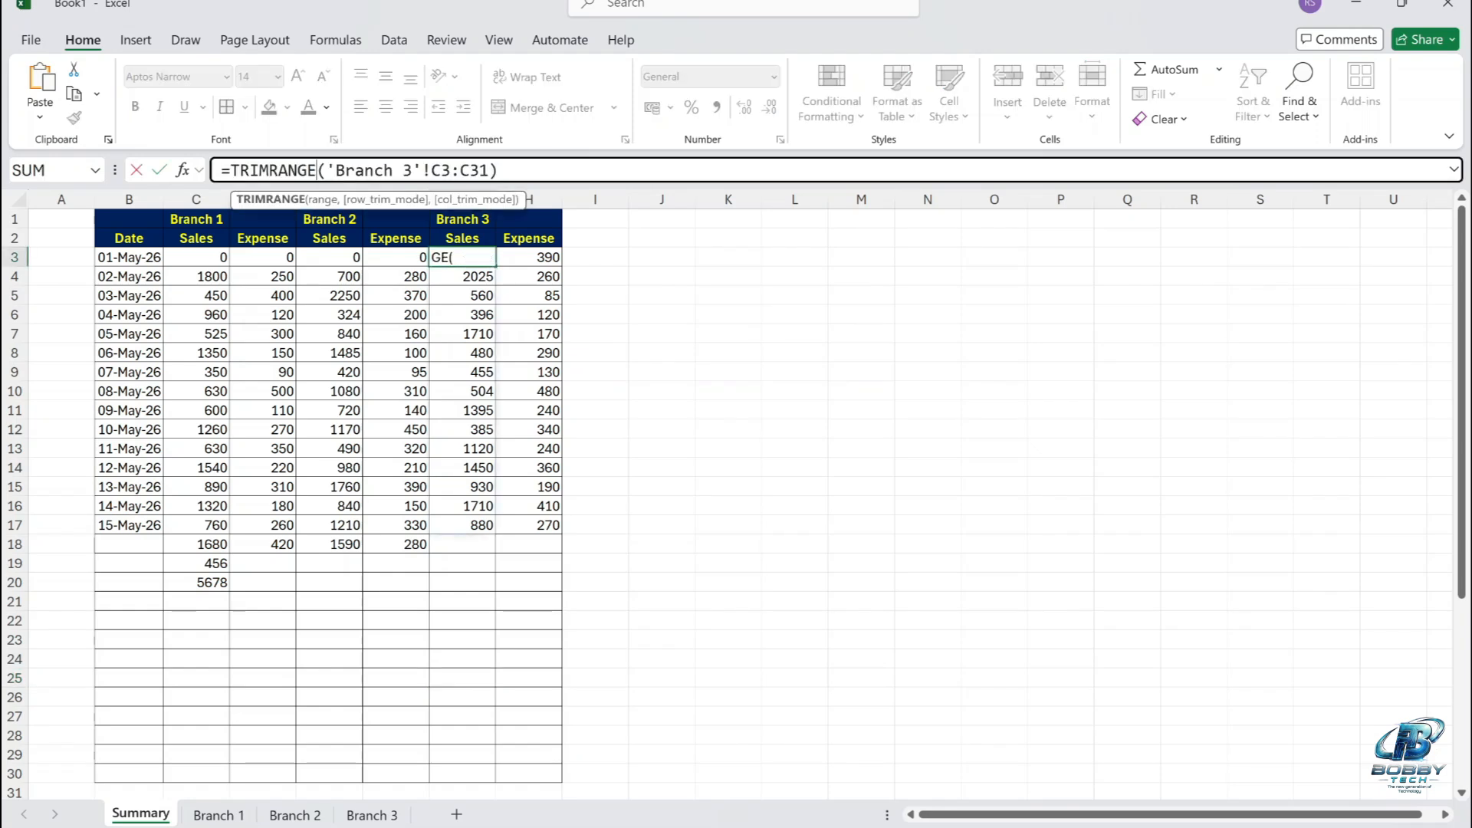
key("BackSpace")
key("BackSpace")
key("BackSpace")
key("BackSpace")
key("BackSpace")
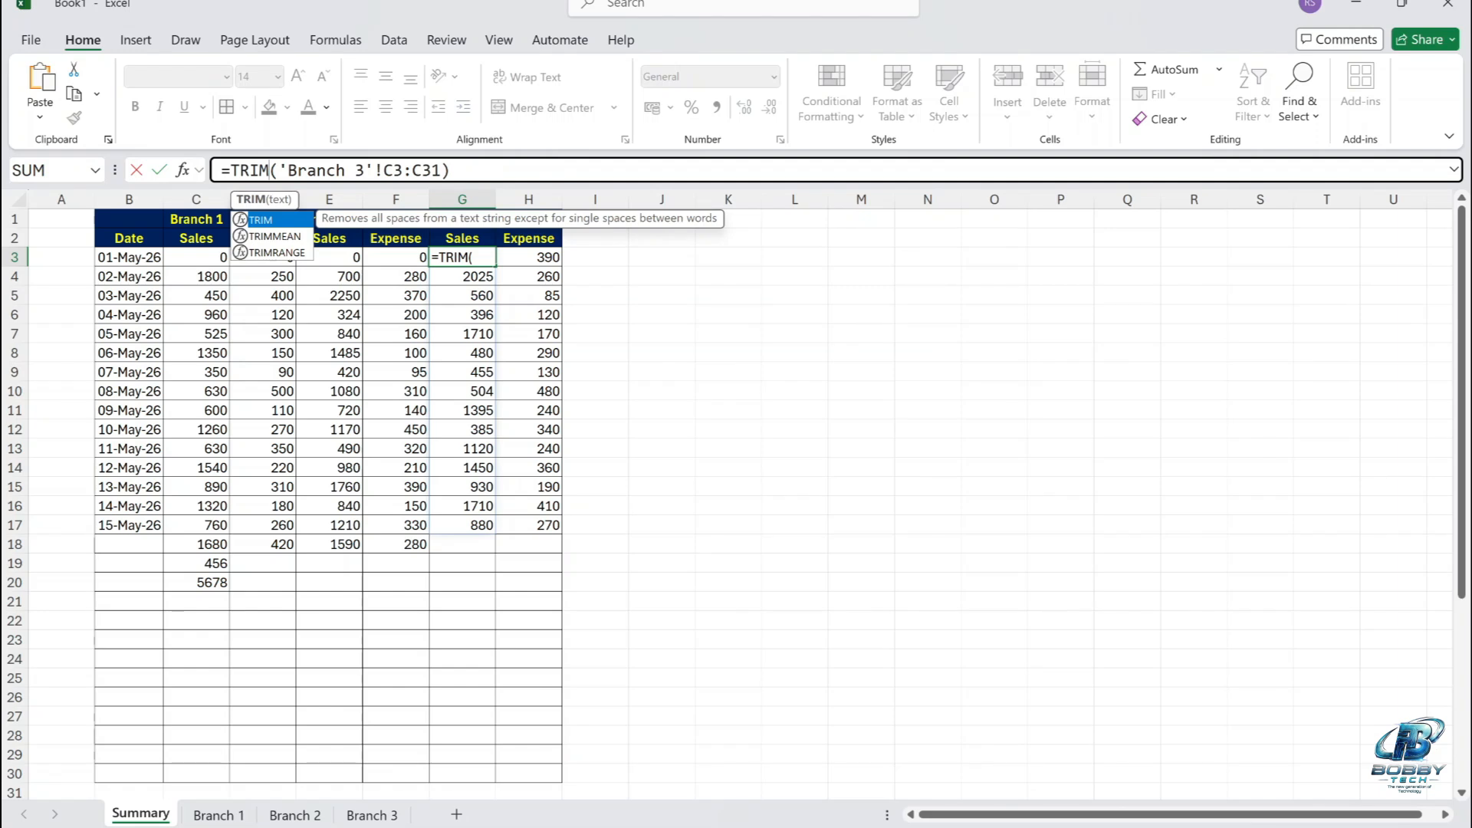
key("Return")
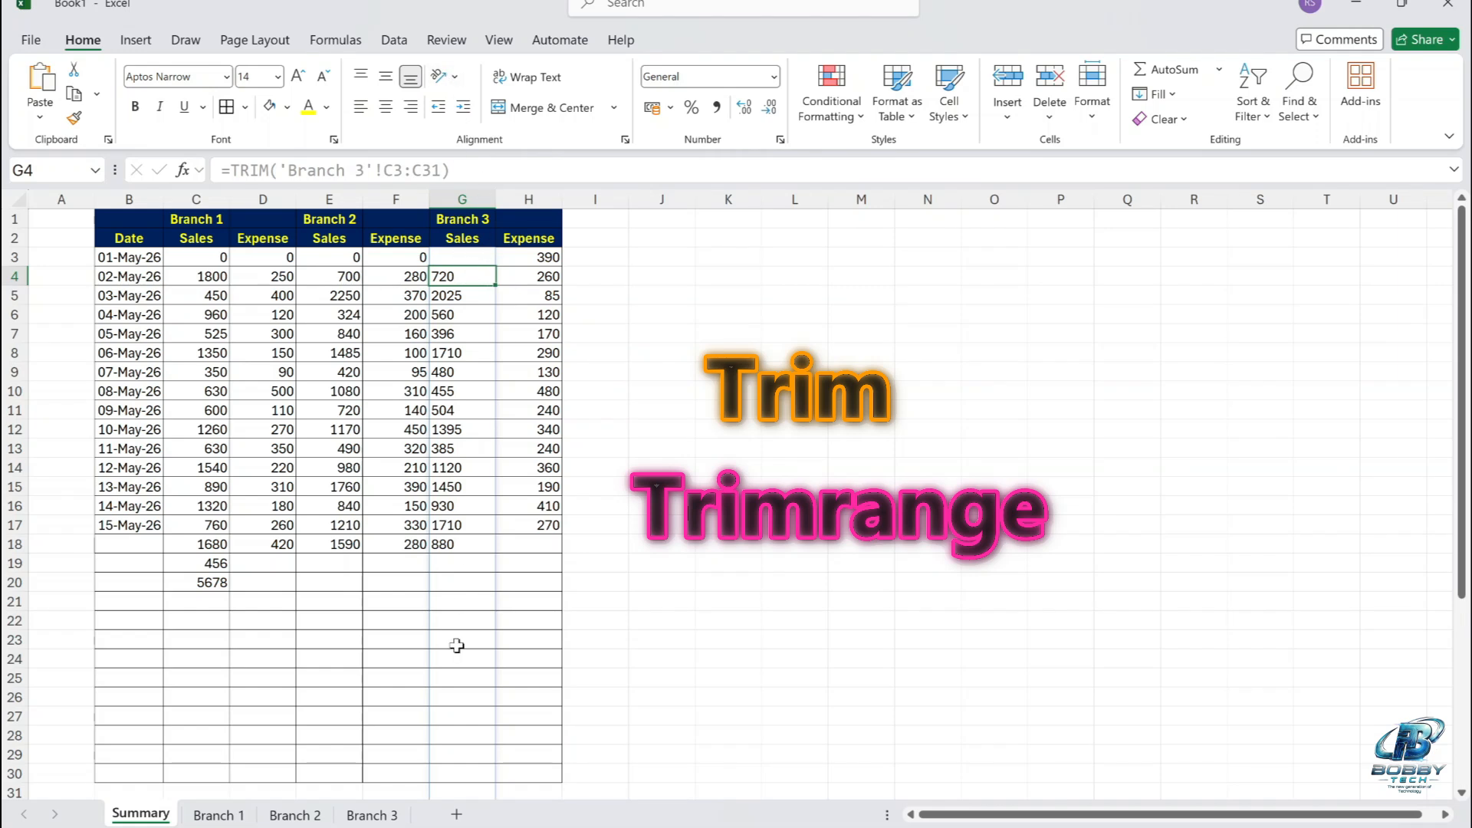
Compare the TRIM formula in cell G3 with the TRIMRANGE formula in cell H3.
left_click(469, 255)
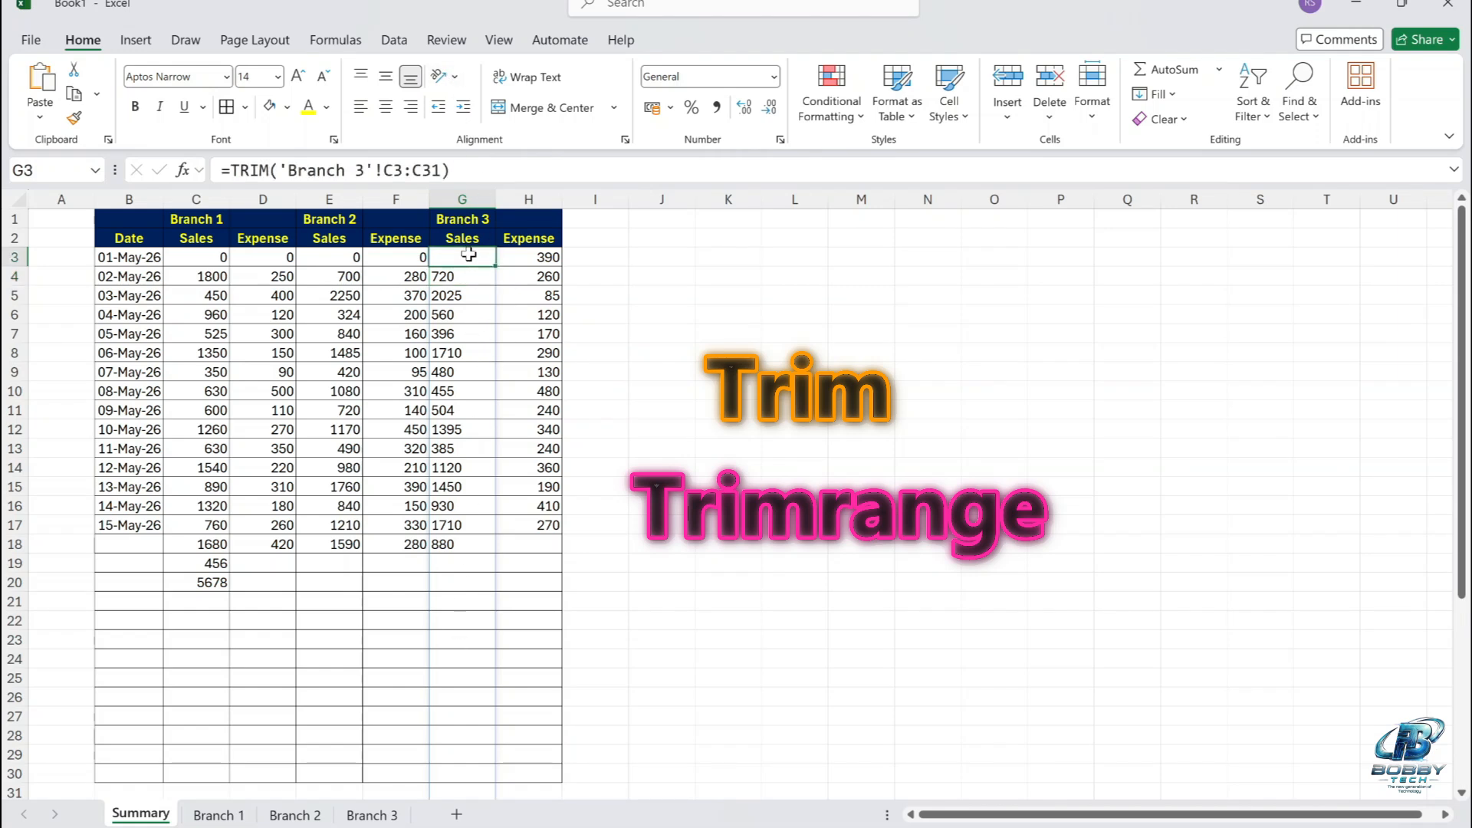
left_click(522, 253)
left_click(451, 257)
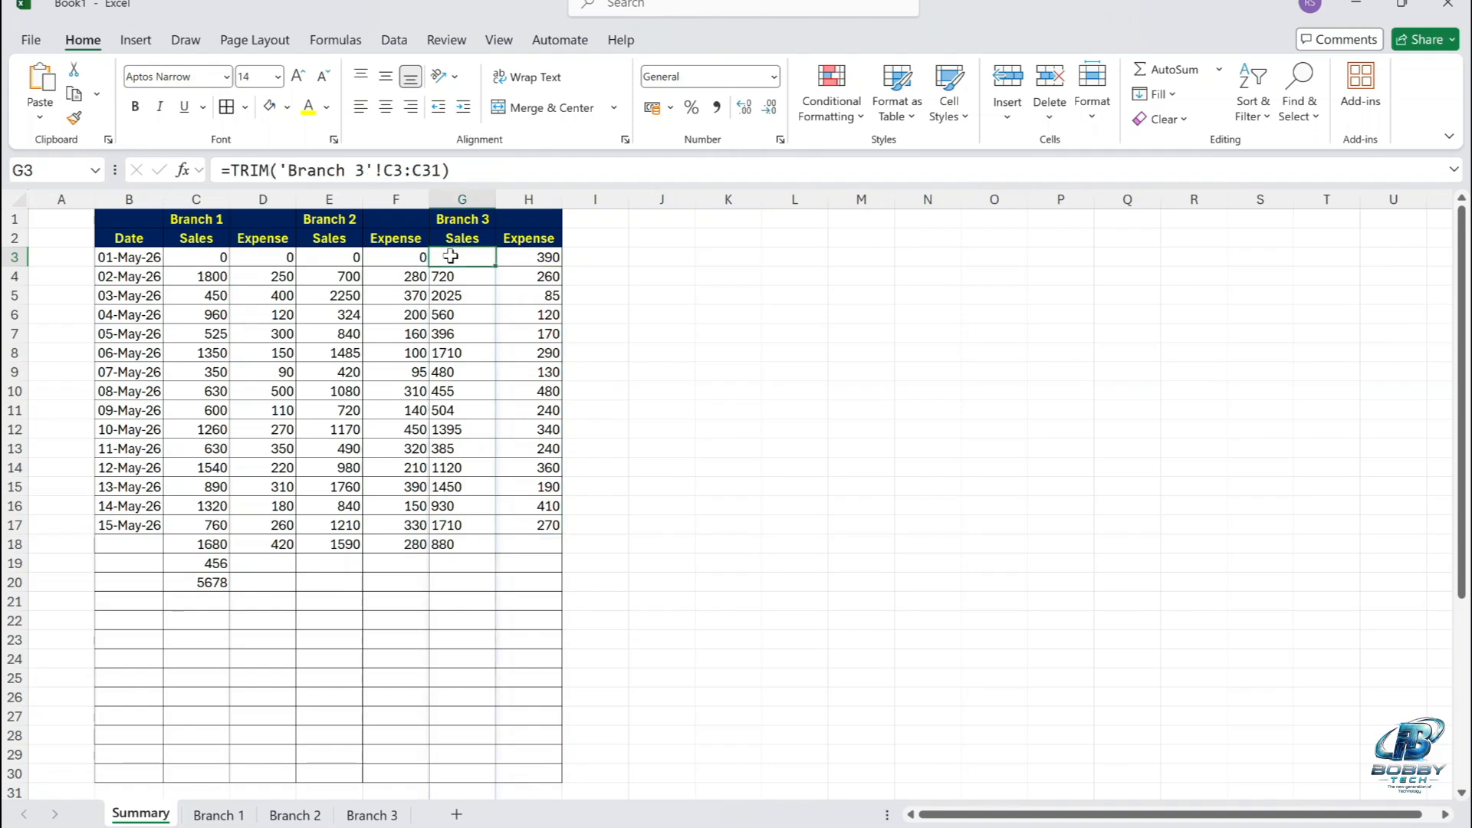
left_click(544, 262)
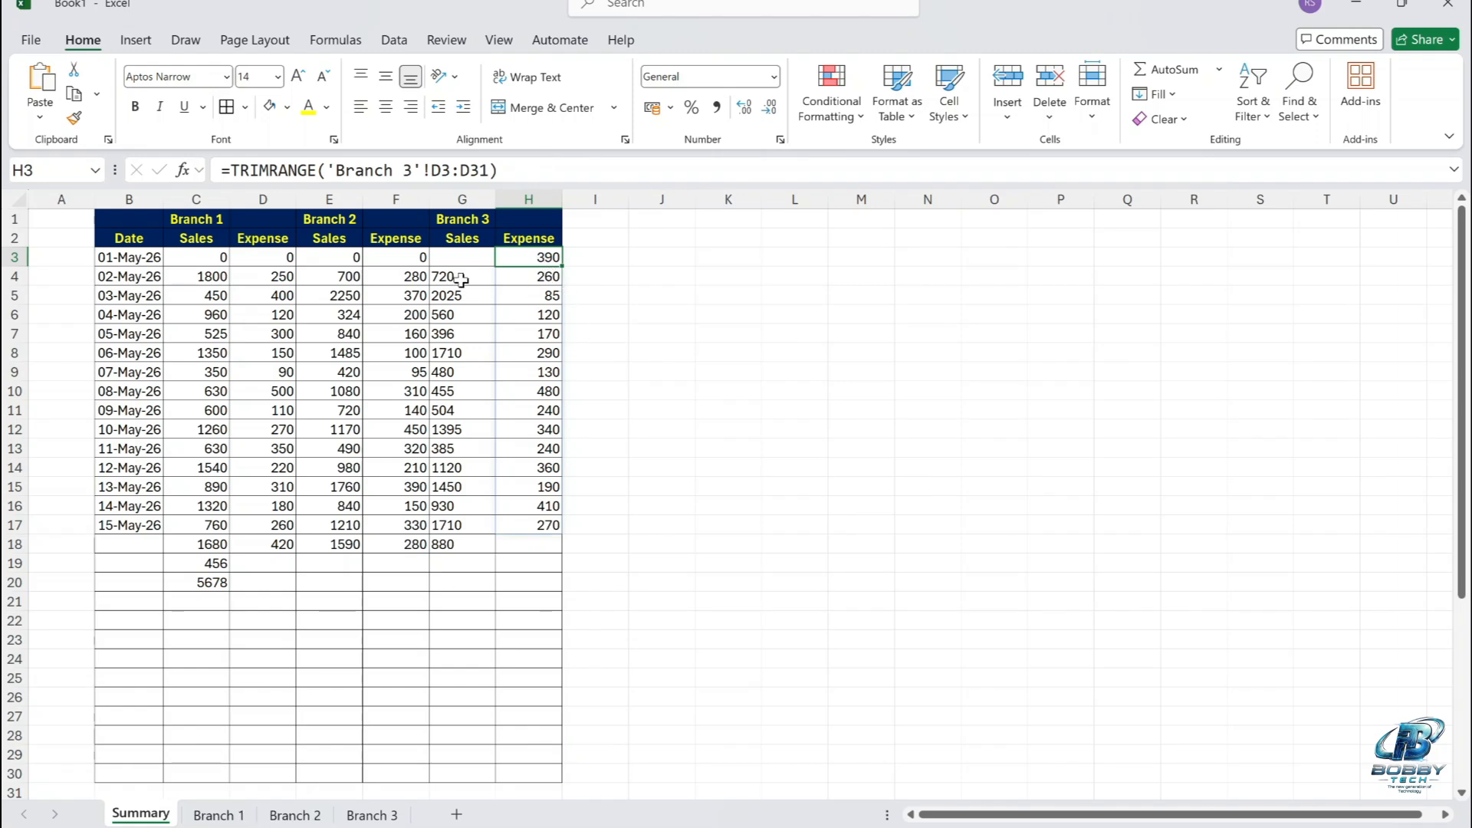
Change the Branch 1 sales formula in cell C3 to ='Branch 1'!C3.:.C31 and fill it across to the expense cell D3.
left_click(466, 261)
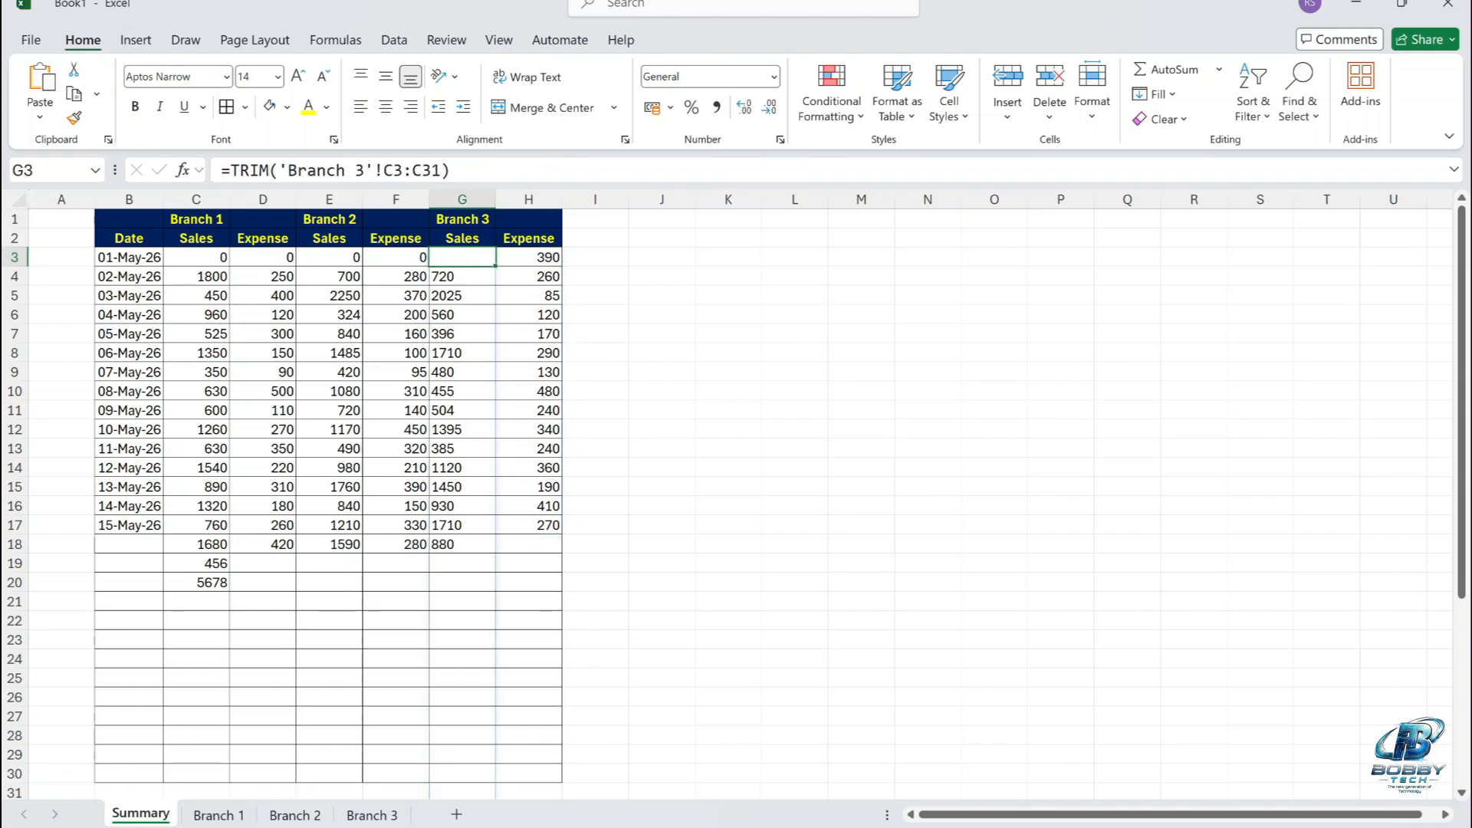
left_click(534, 262)
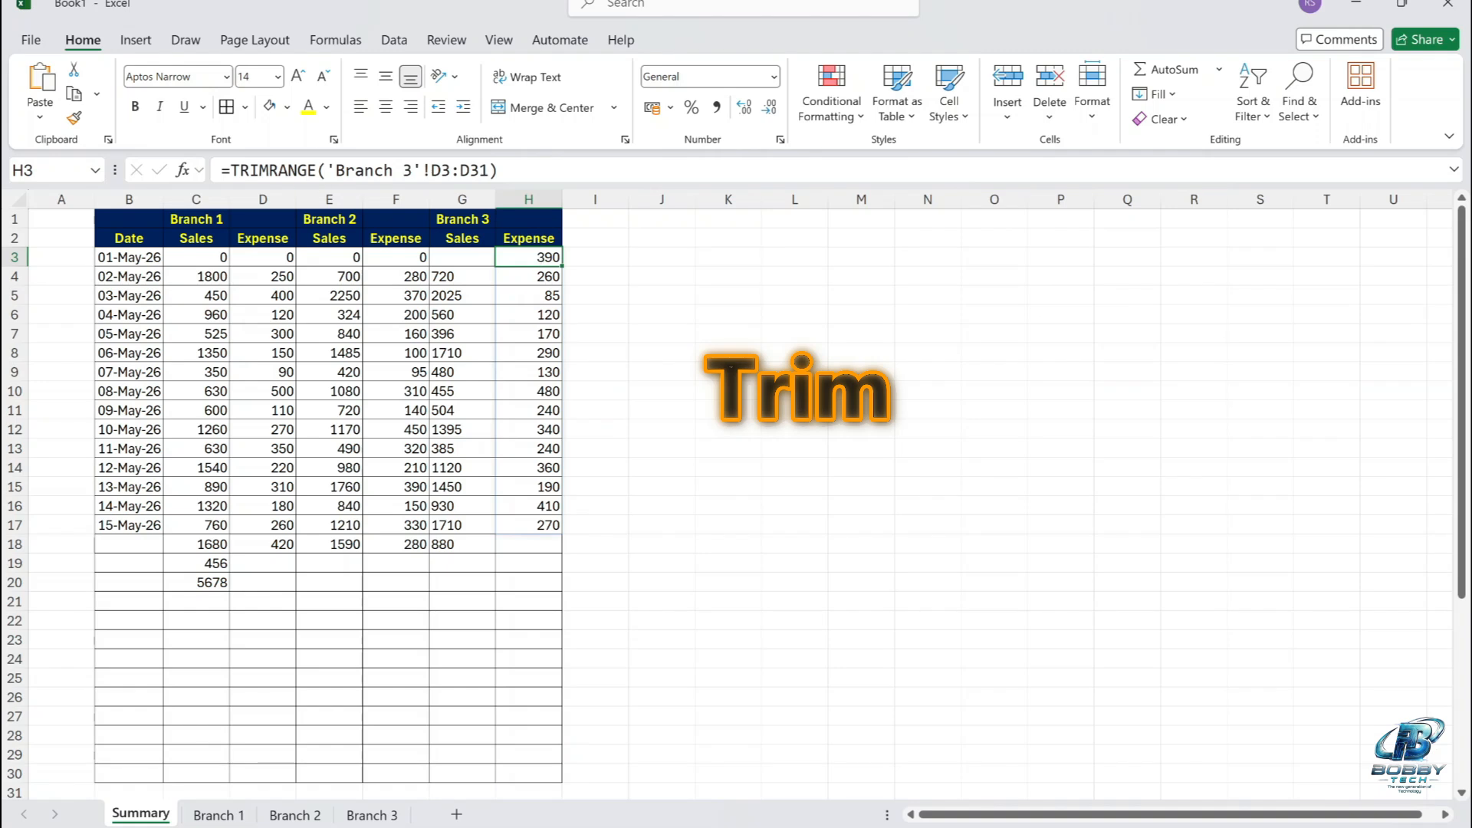
left_click(227, 257)
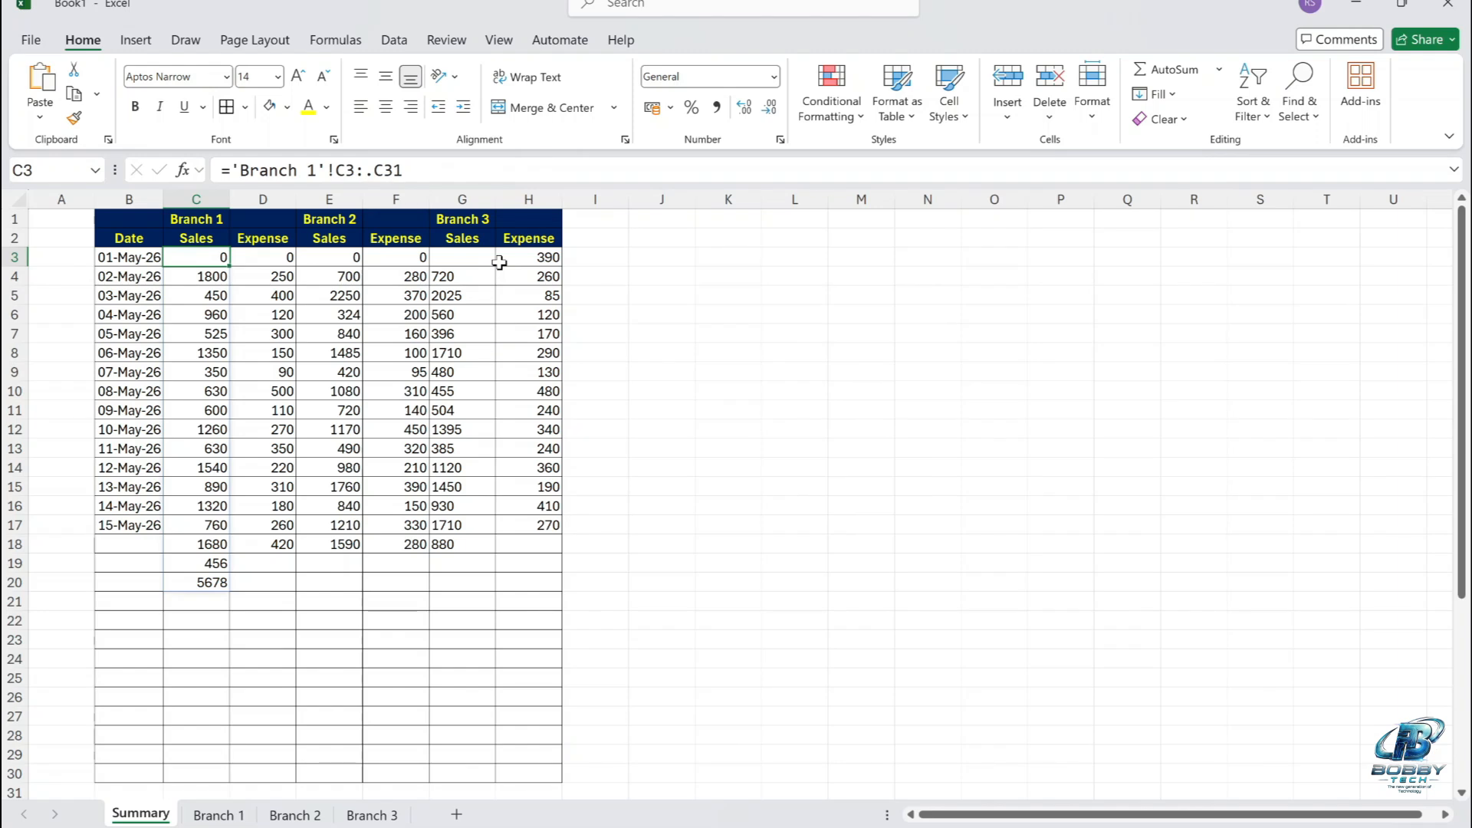
left_click(365, 170)
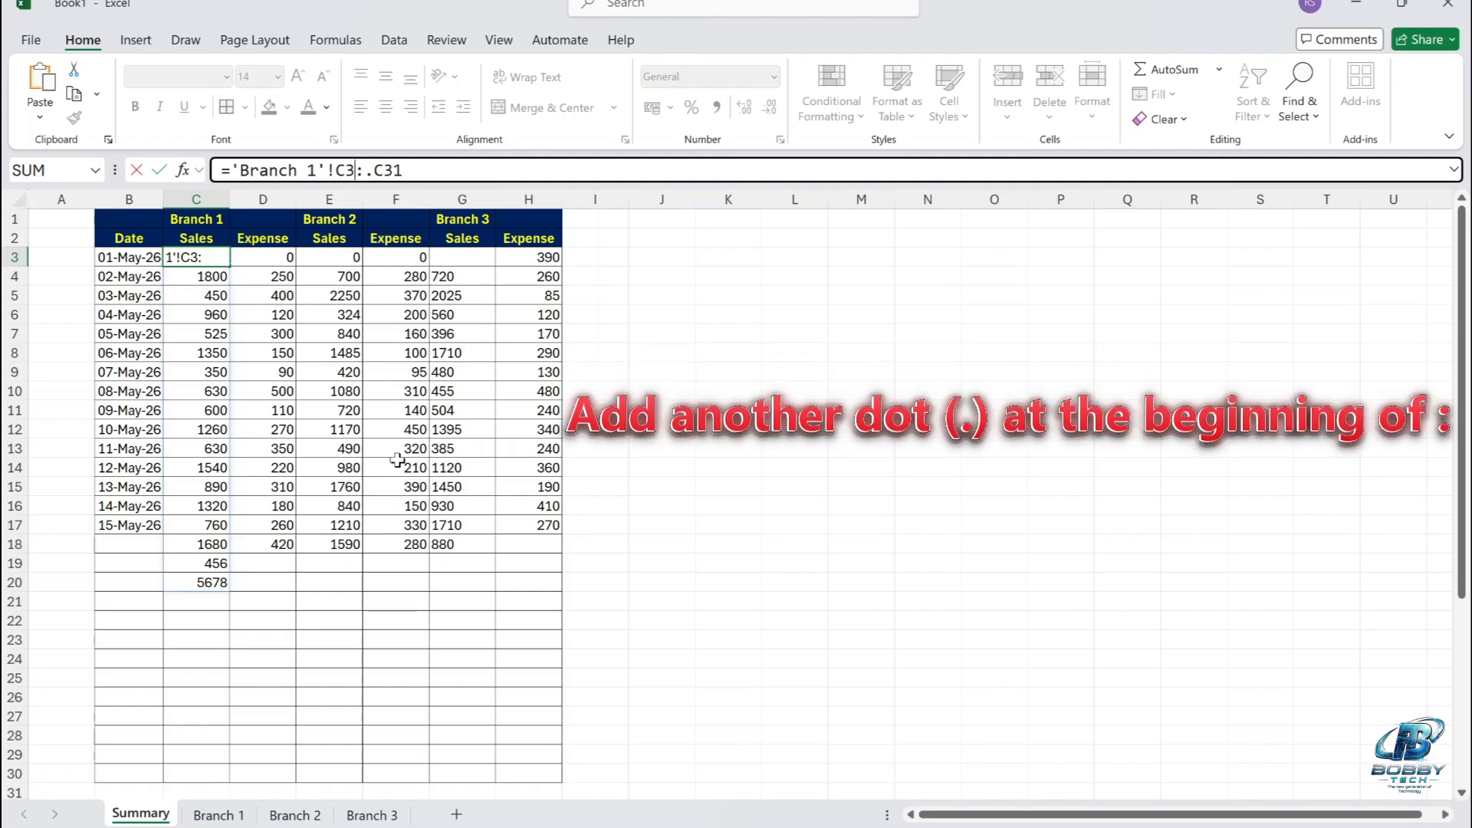
type(".")
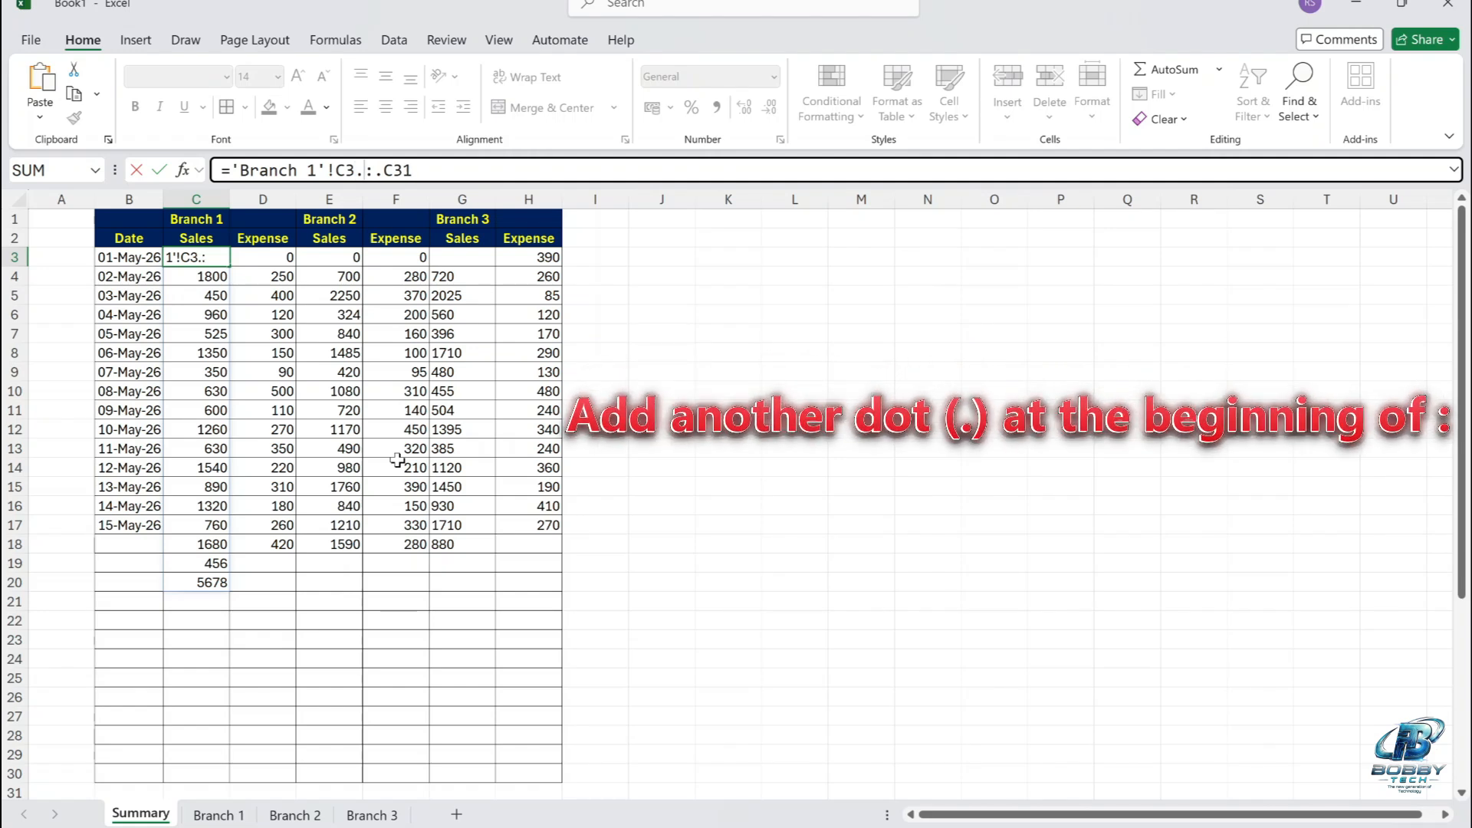
key("Return")
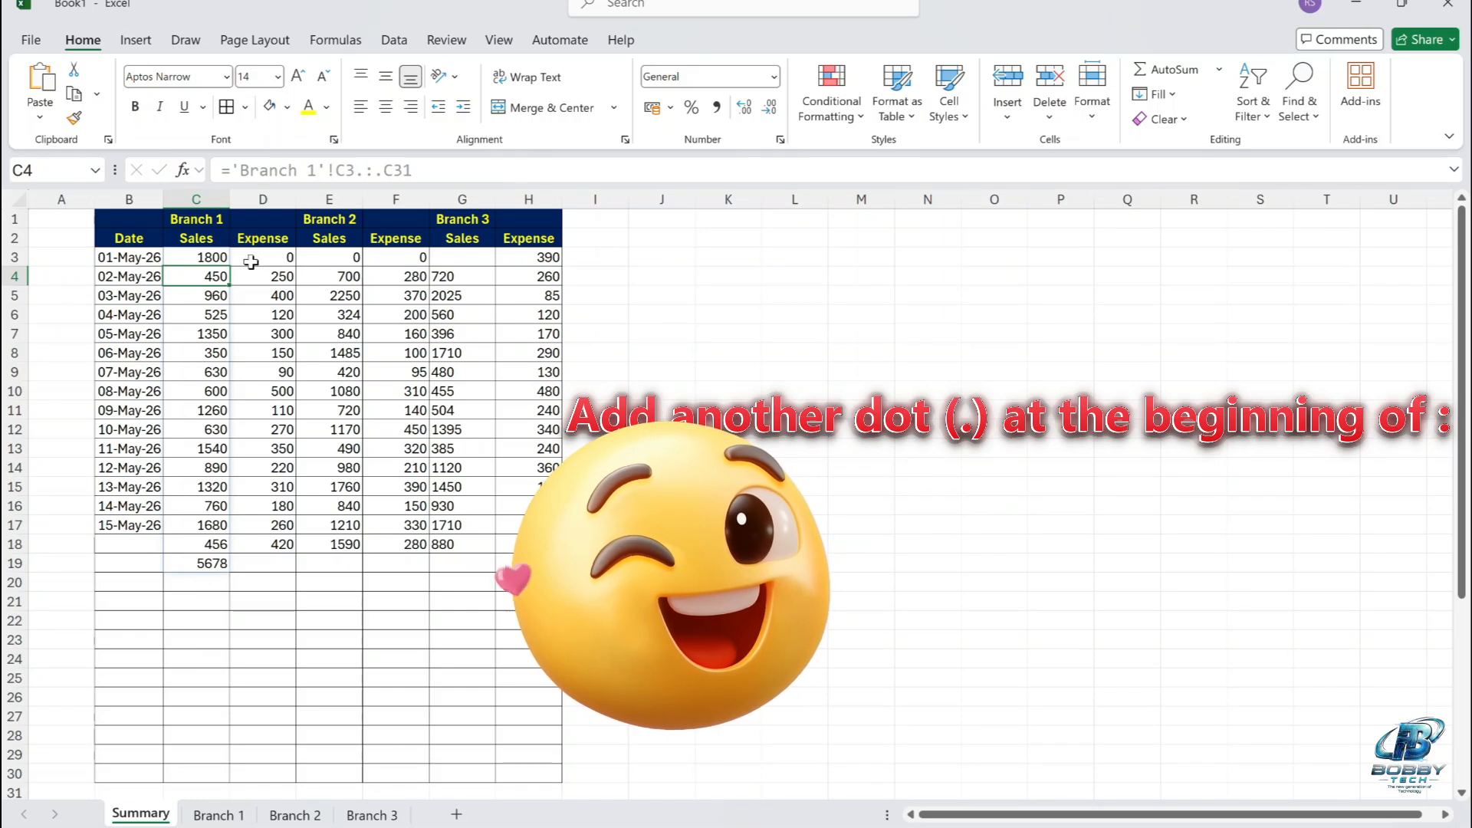
left_click(220, 259)
left_click_drag(229, 266, 291, 261)
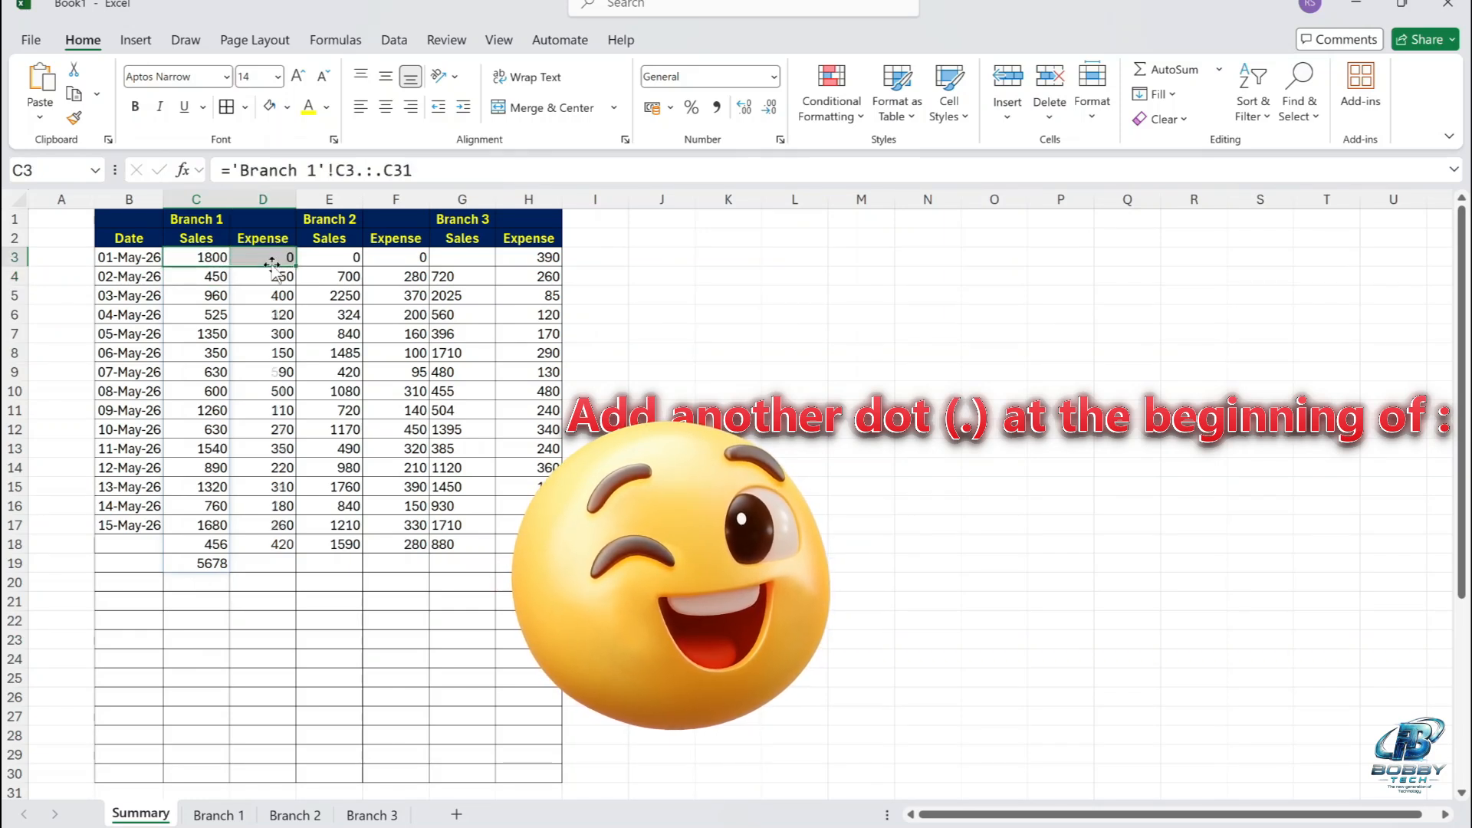
Change the Branch 2 sales formula in cell E3 to =VSTACK('Branch 2'!C3.:.C31).
left_click(349, 261)
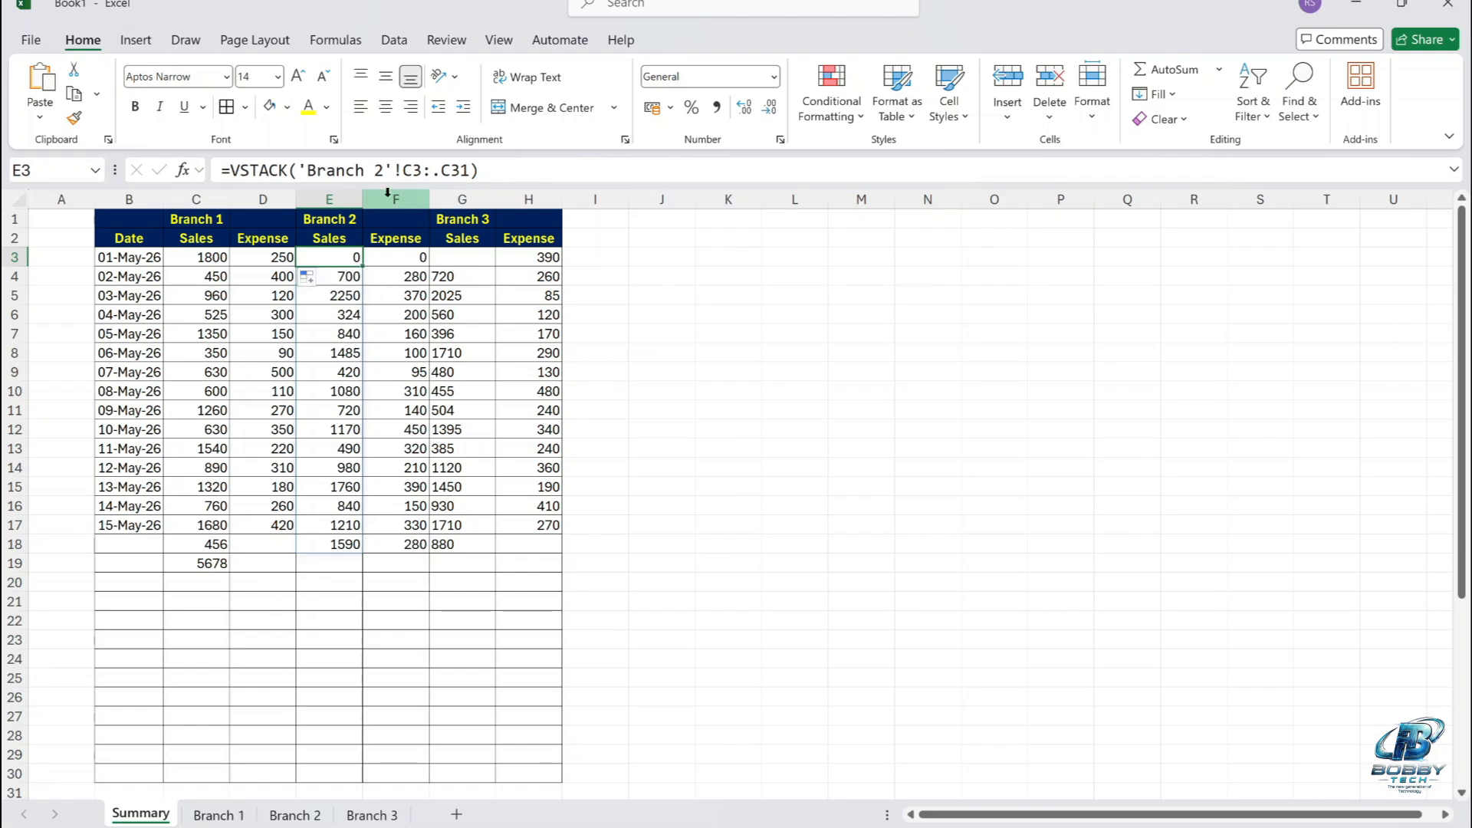
left_click(422, 170)
type(".")
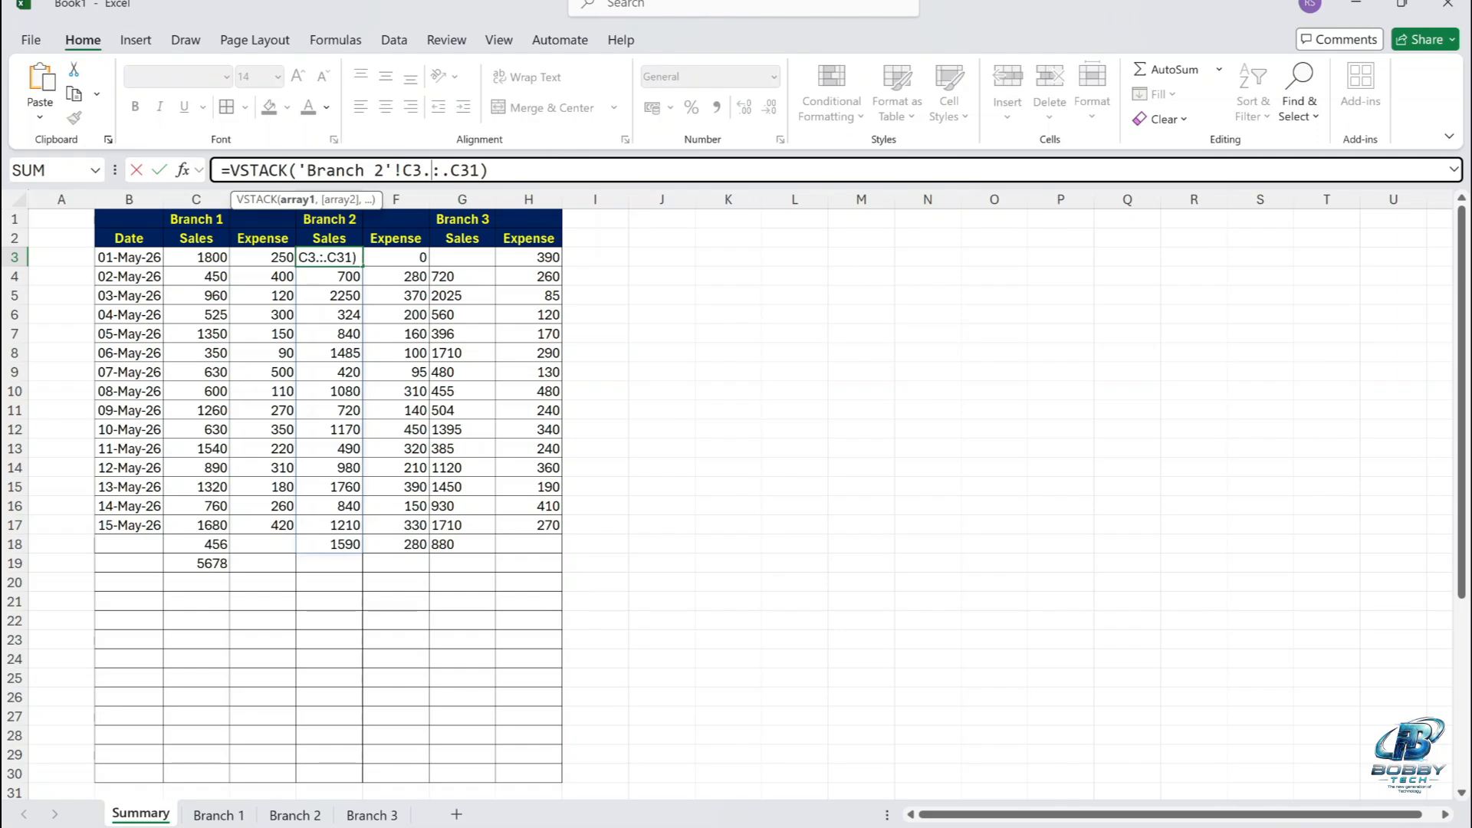
key("Return")
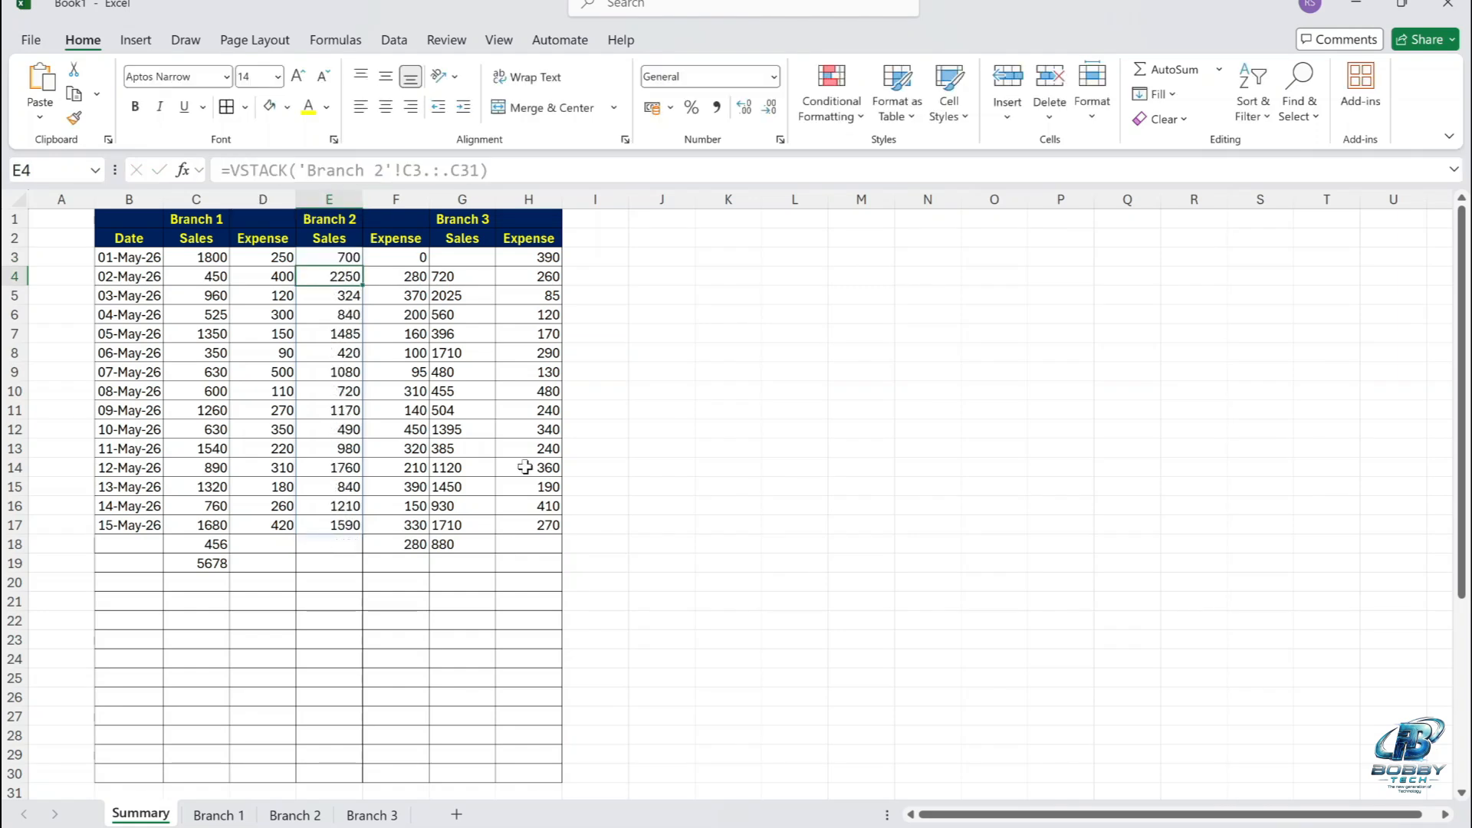